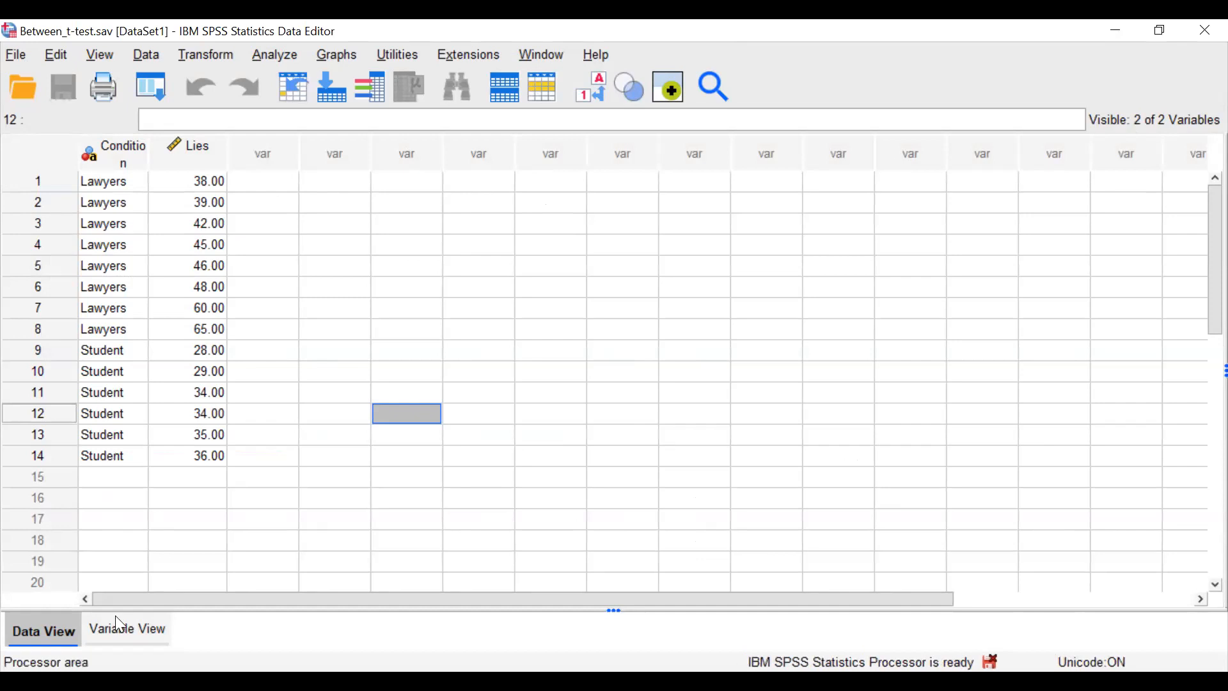
# Review the variable definitions, including the value labels of Condition and the measurement level of Lies, and return to the data.
pyautogui.click(120, 635)
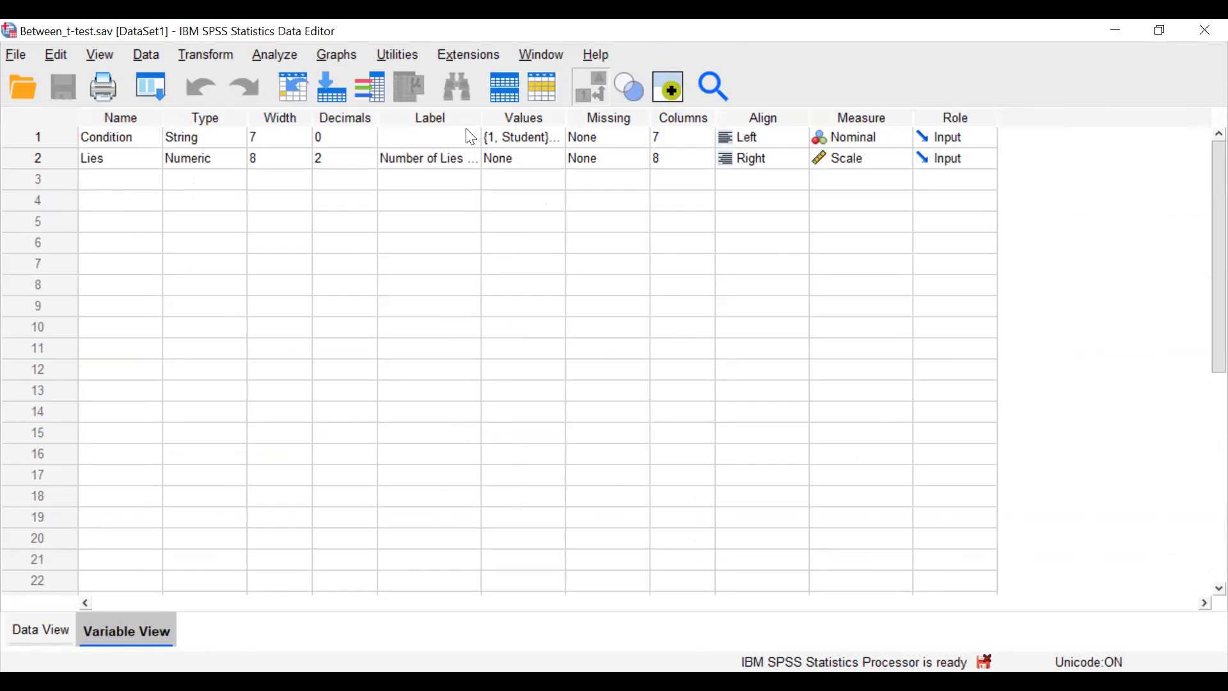
pyautogui.click(545, 137)
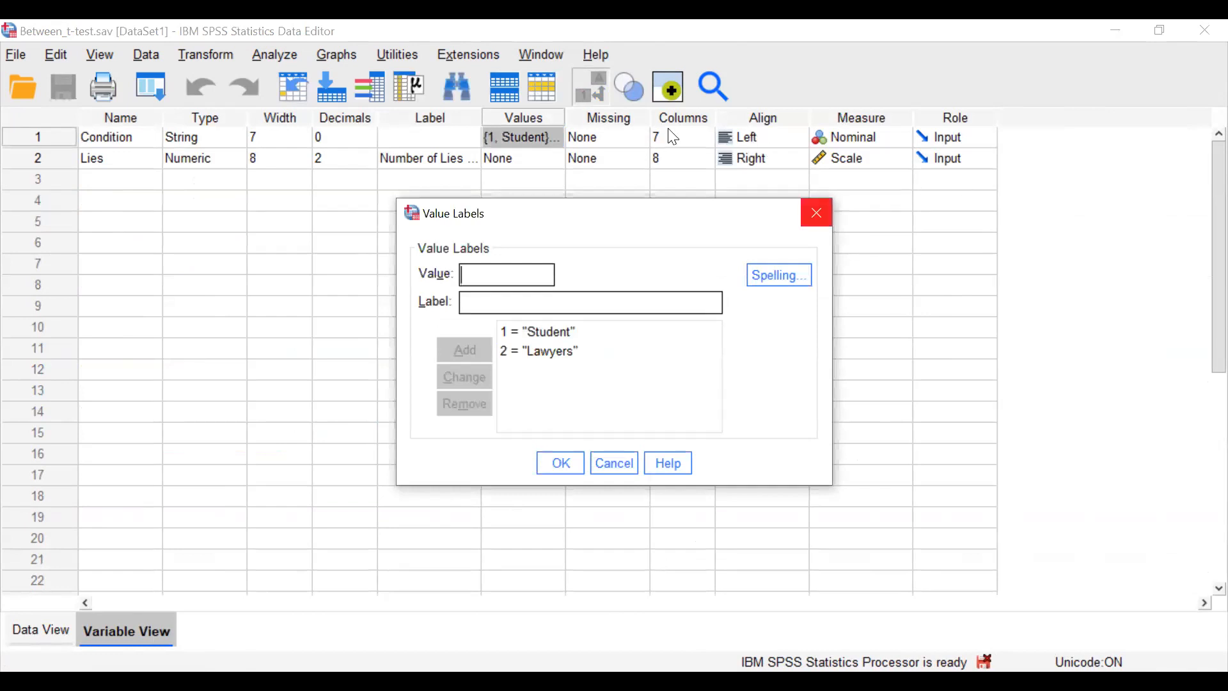
pyautogui.click(808, 222)
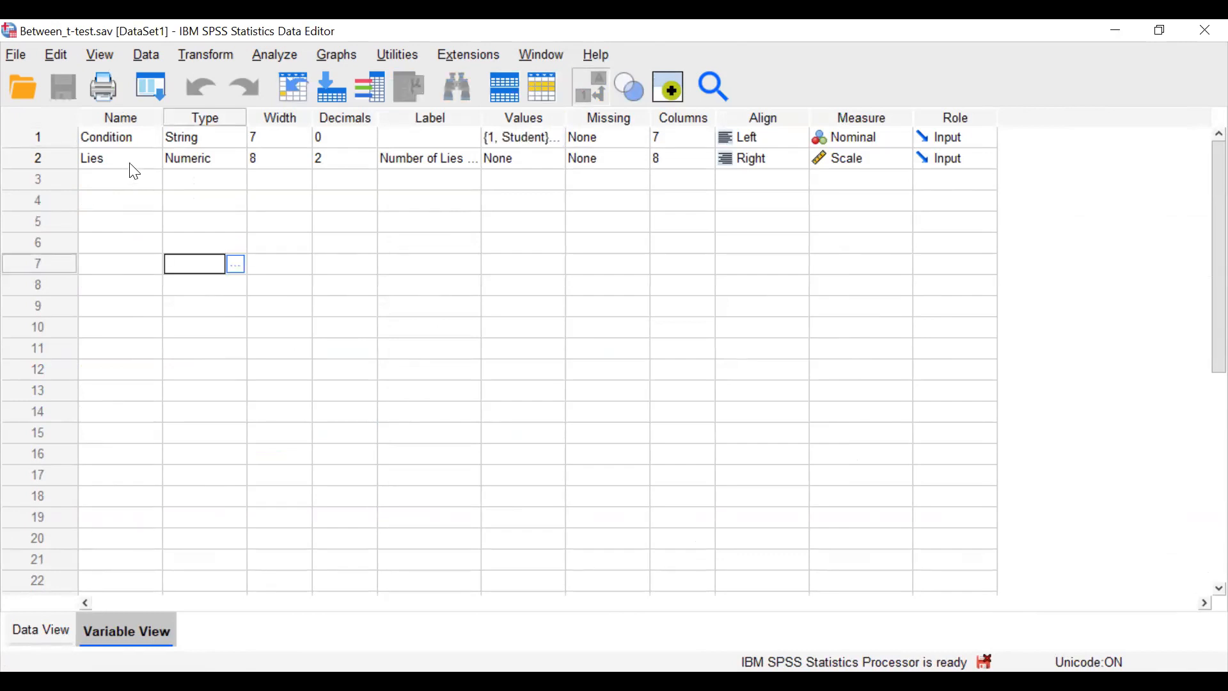
pyautogui.doubleClick(132, 161)
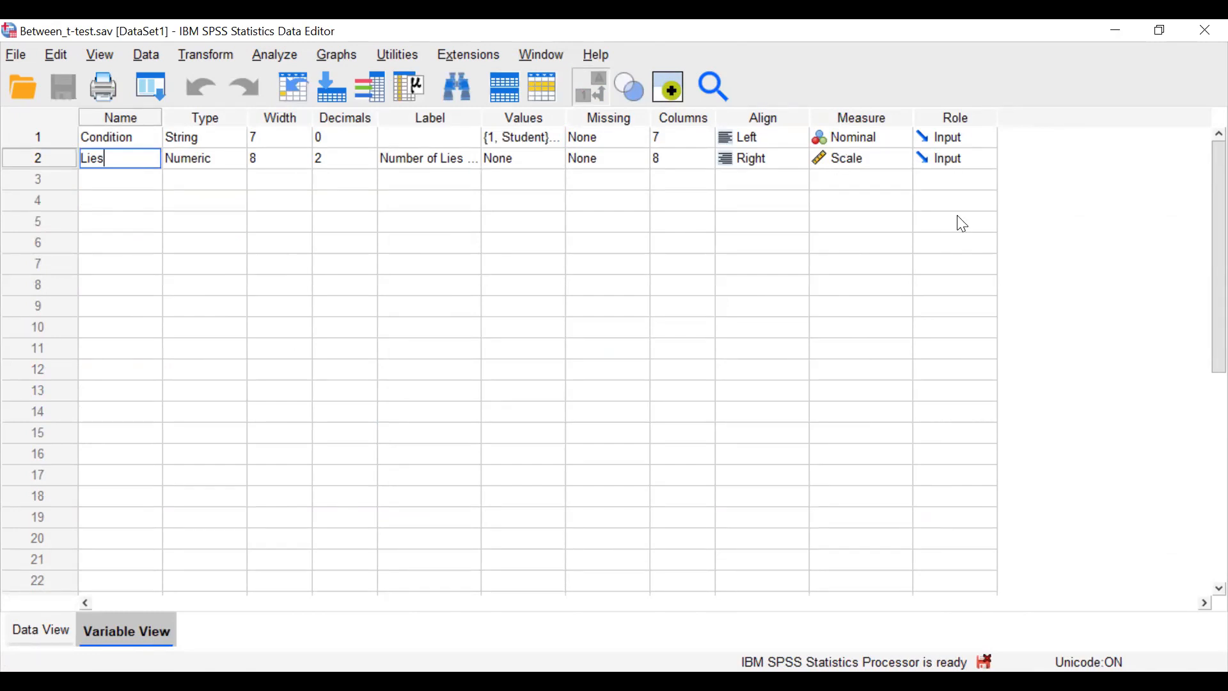
pyautogui.click(901, 194)
pyautogui.click(866, 171)
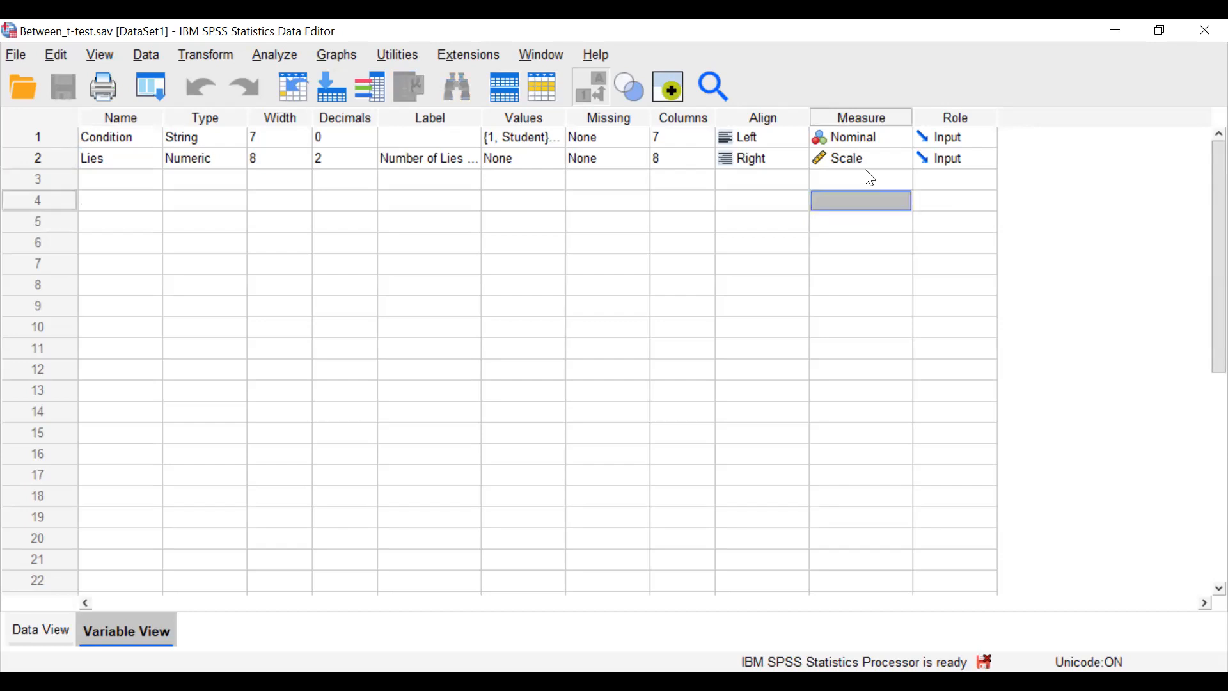
pyautogui.click(843, 202)
pyautogui.click(694, 222)
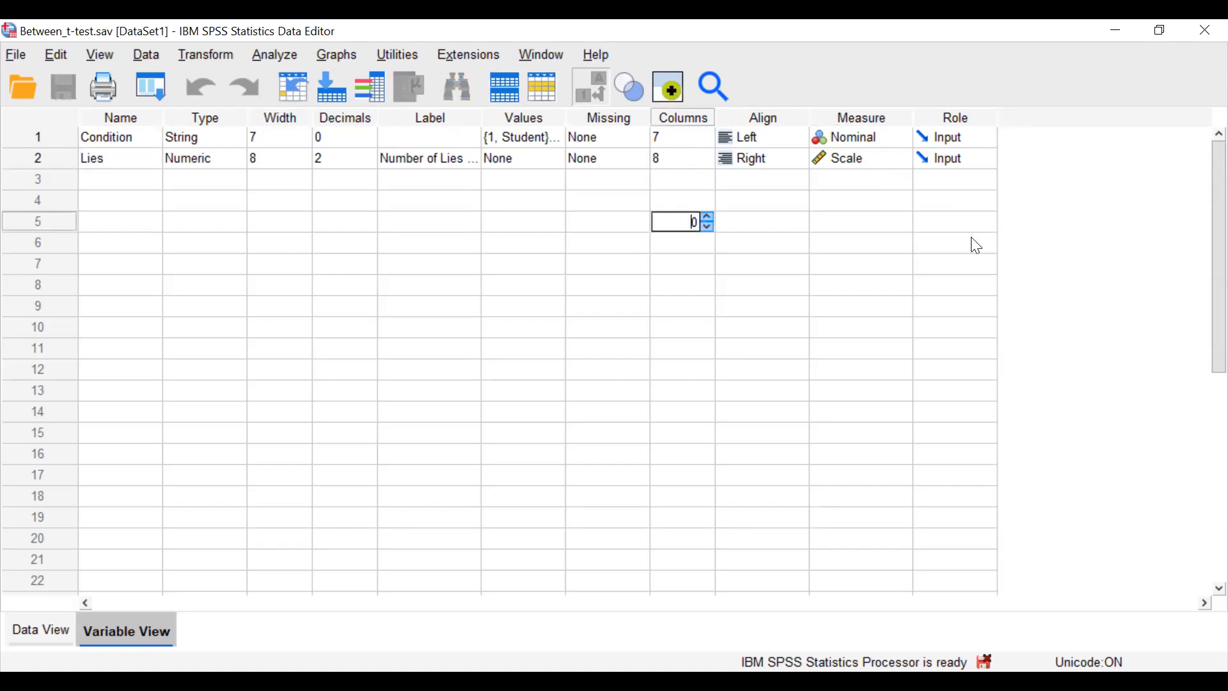
pyautogui.click(24, 638)
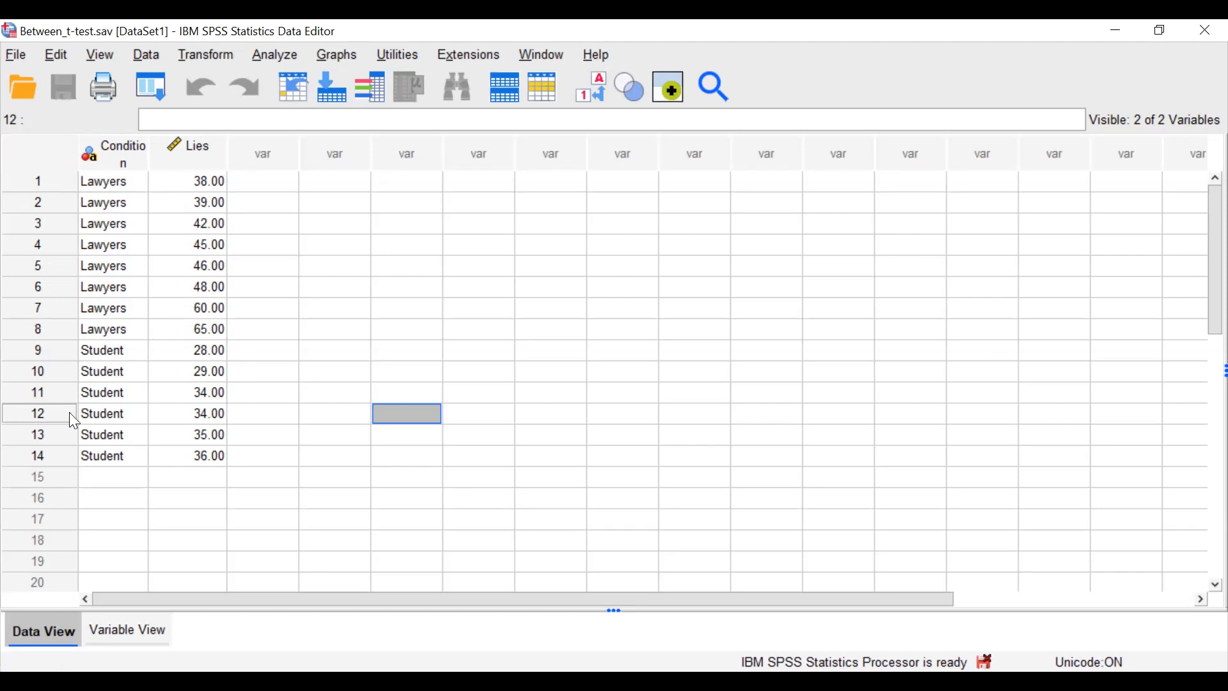
# Set up an Explore analysis with Number of Lies per week as the dependent variable and Condition as the factor.
pyautogui.click(276, 56)
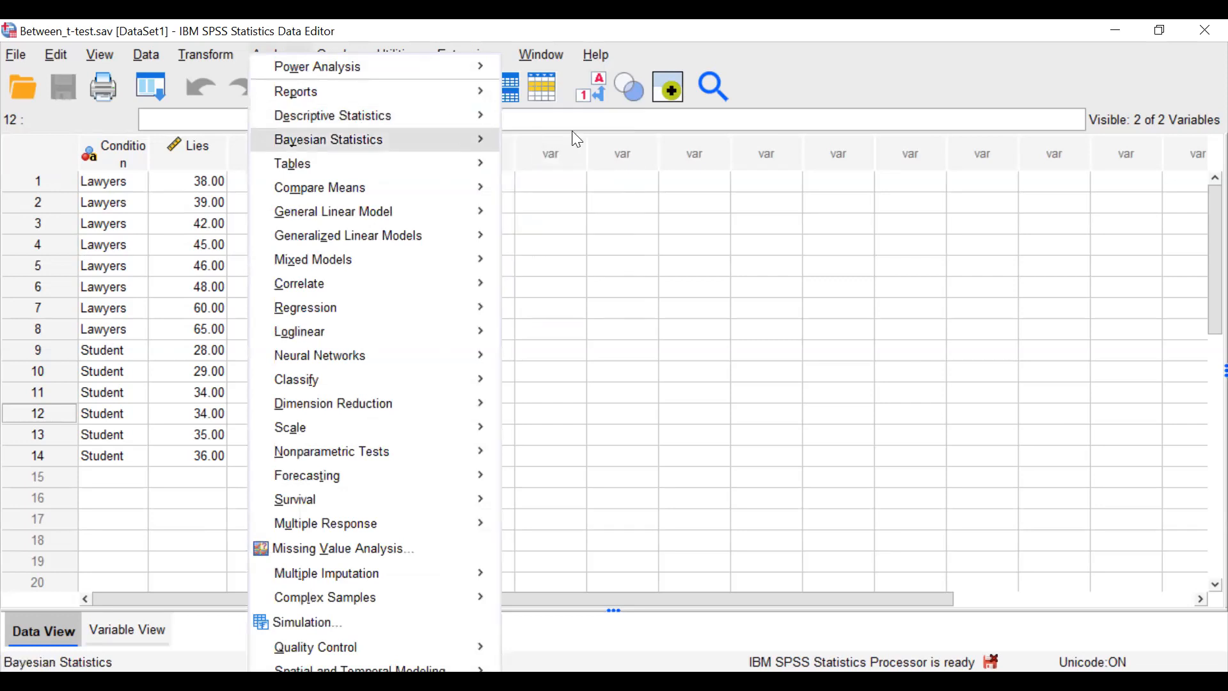
pyautogui.moveTo(474, 116)
pyautogui.click(576, 174)
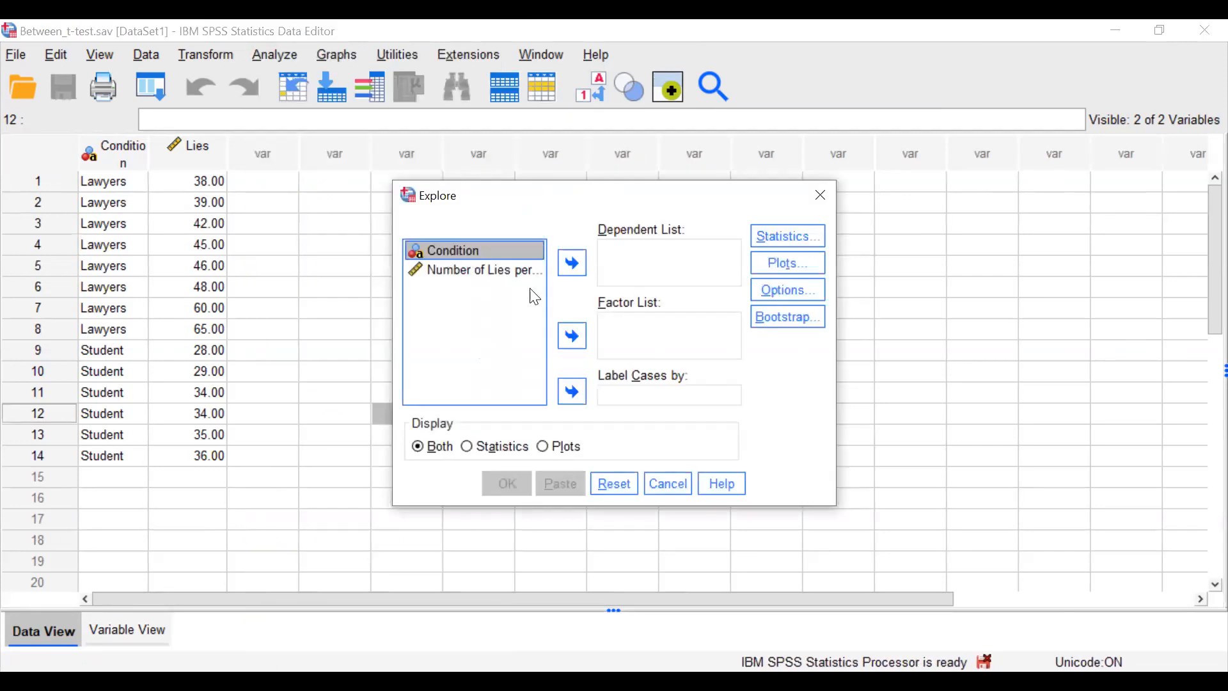
pyautogui.click(576, 335)
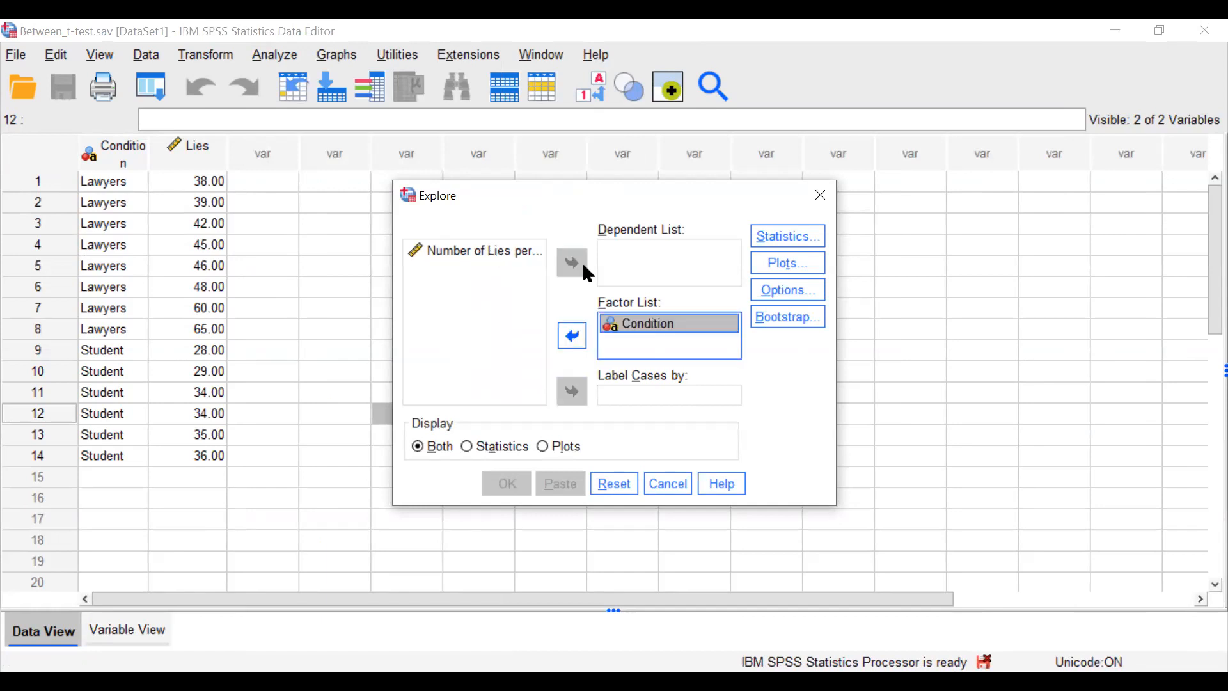
pyautogui.click(461, 251)
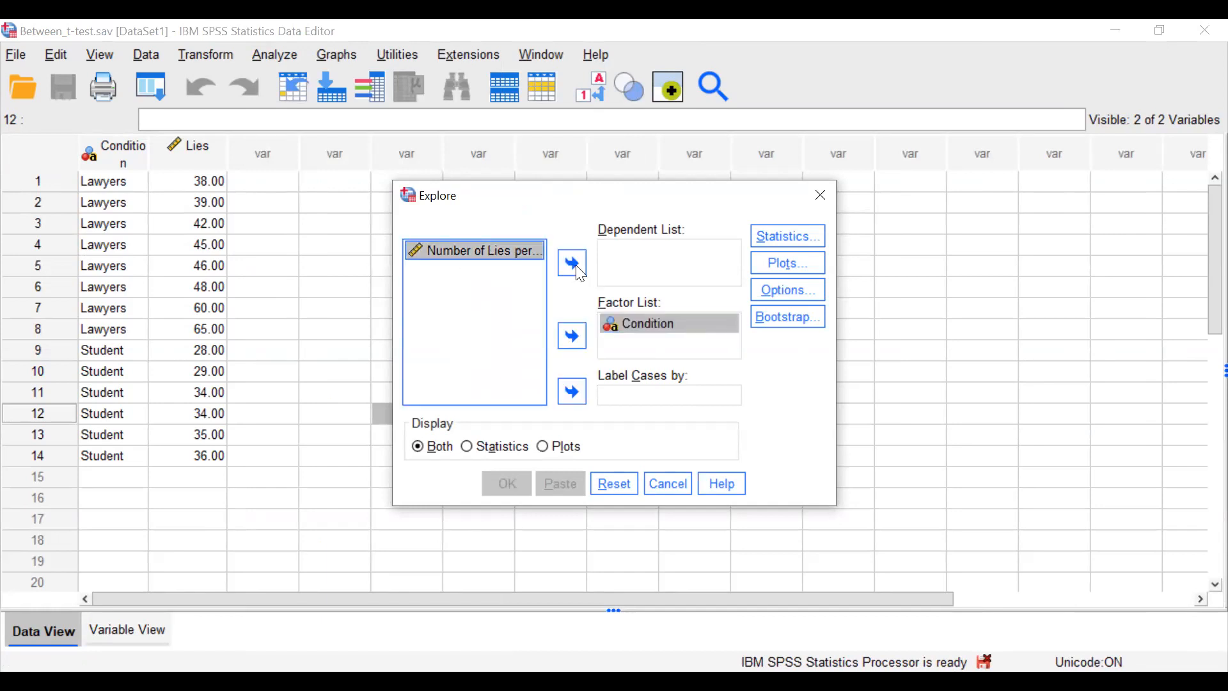
pyautogui.click(574, 264)
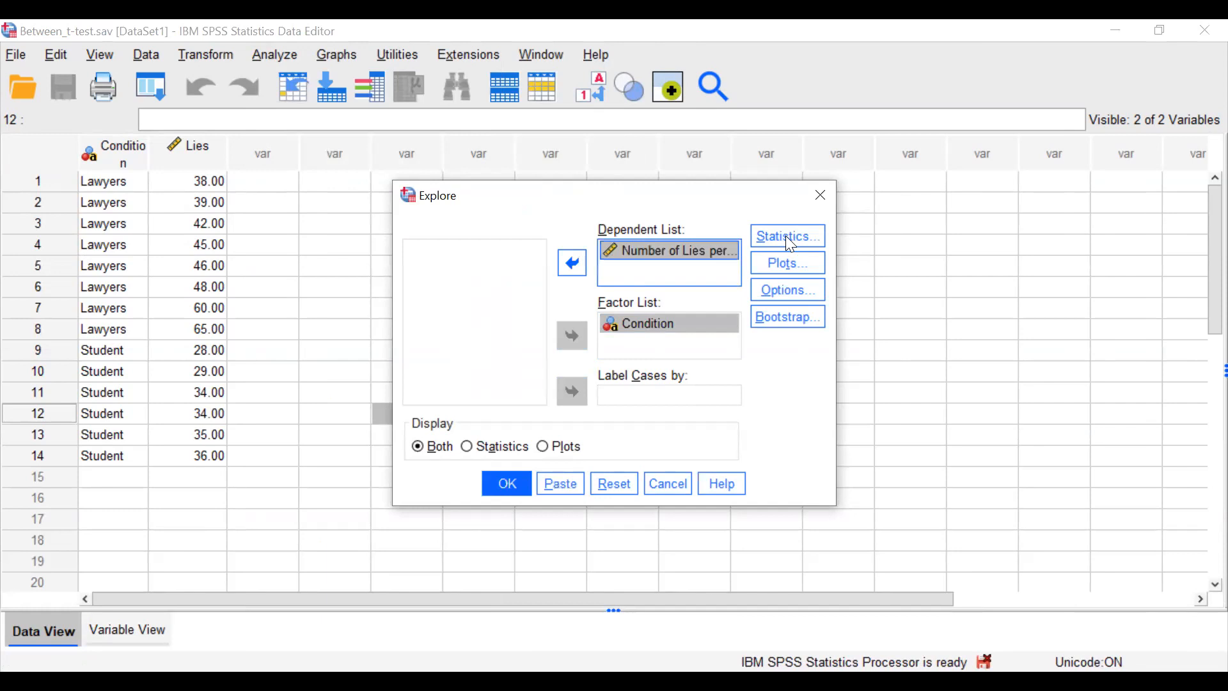
# Add outliers, histograms and normality plots with tests to the Explore analysis and run it.
pyautogui.click(791, 244)
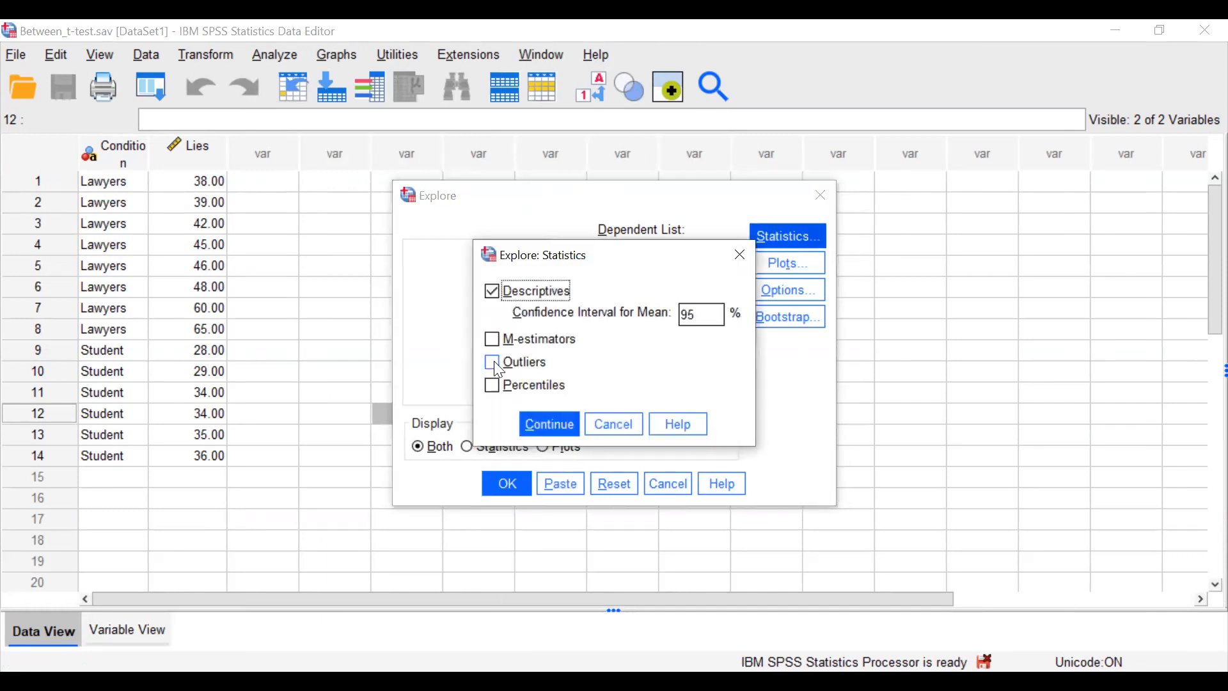
pyautogui.click(499, 363)
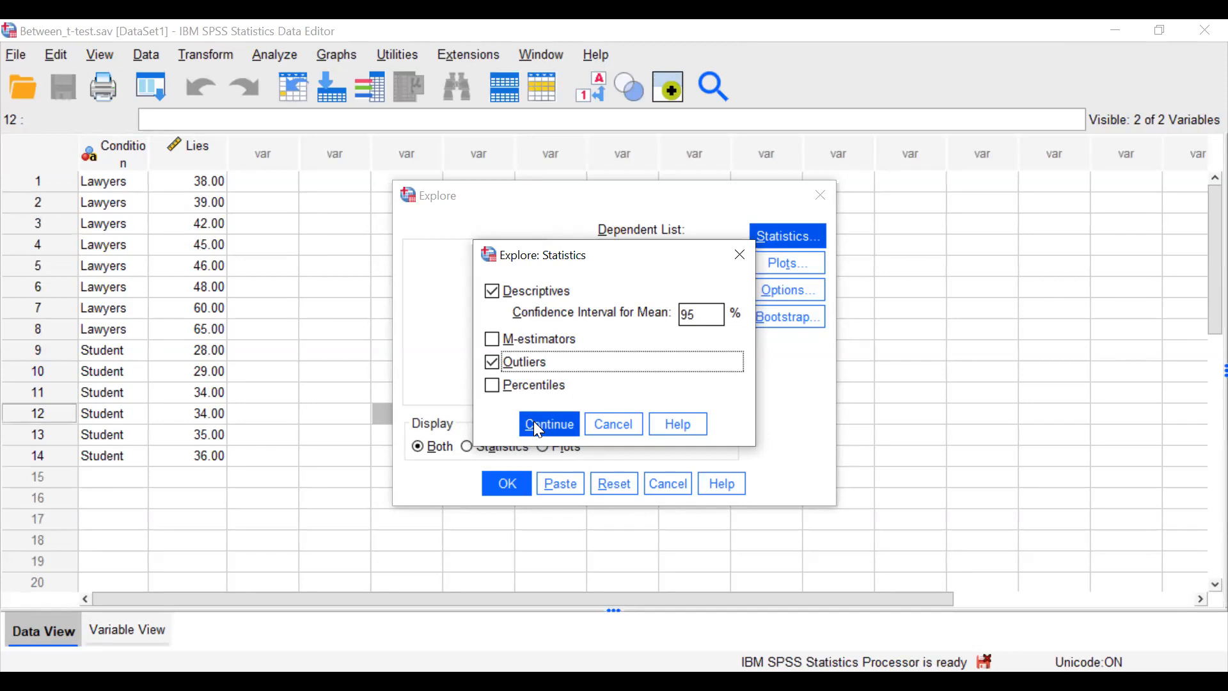
pyautogui.click(778, 259)
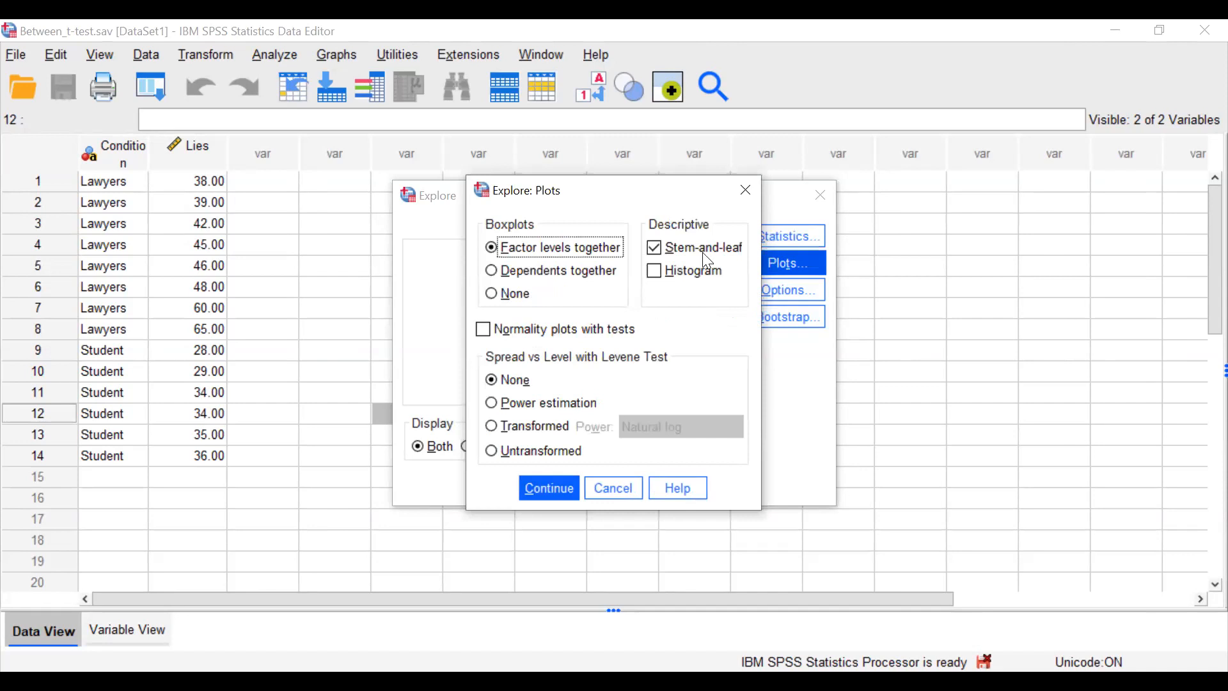
pyautogui.click(659, 276)
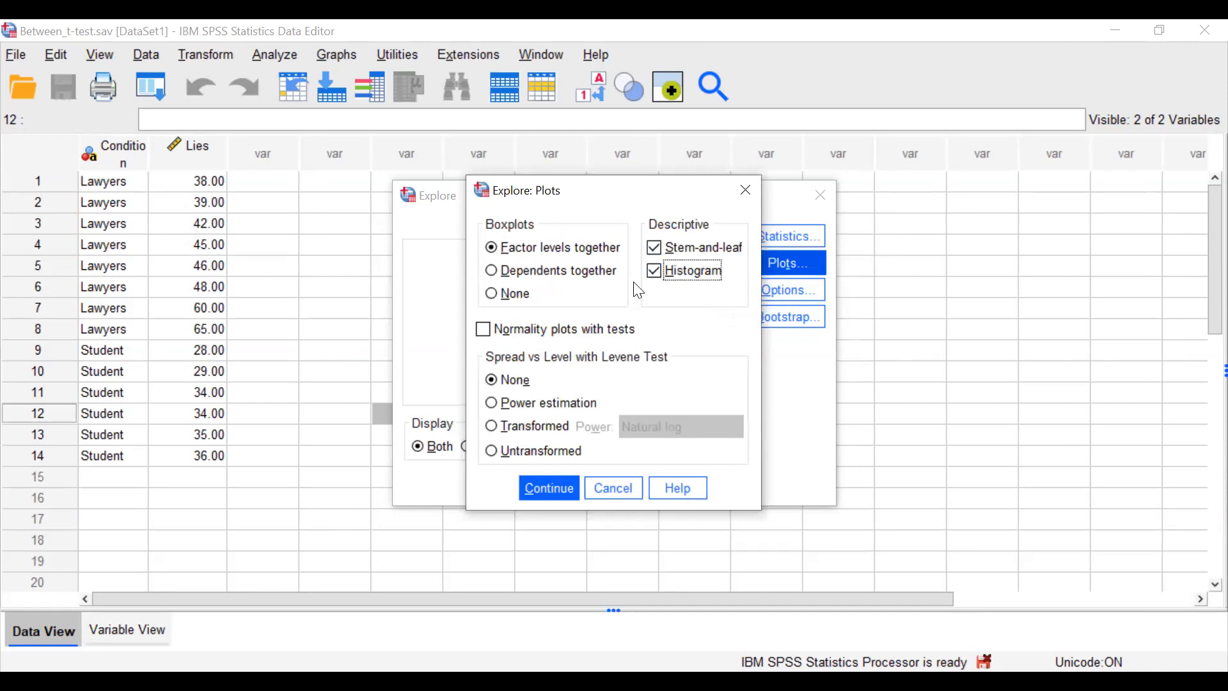
pyautogui.click(490, 337)
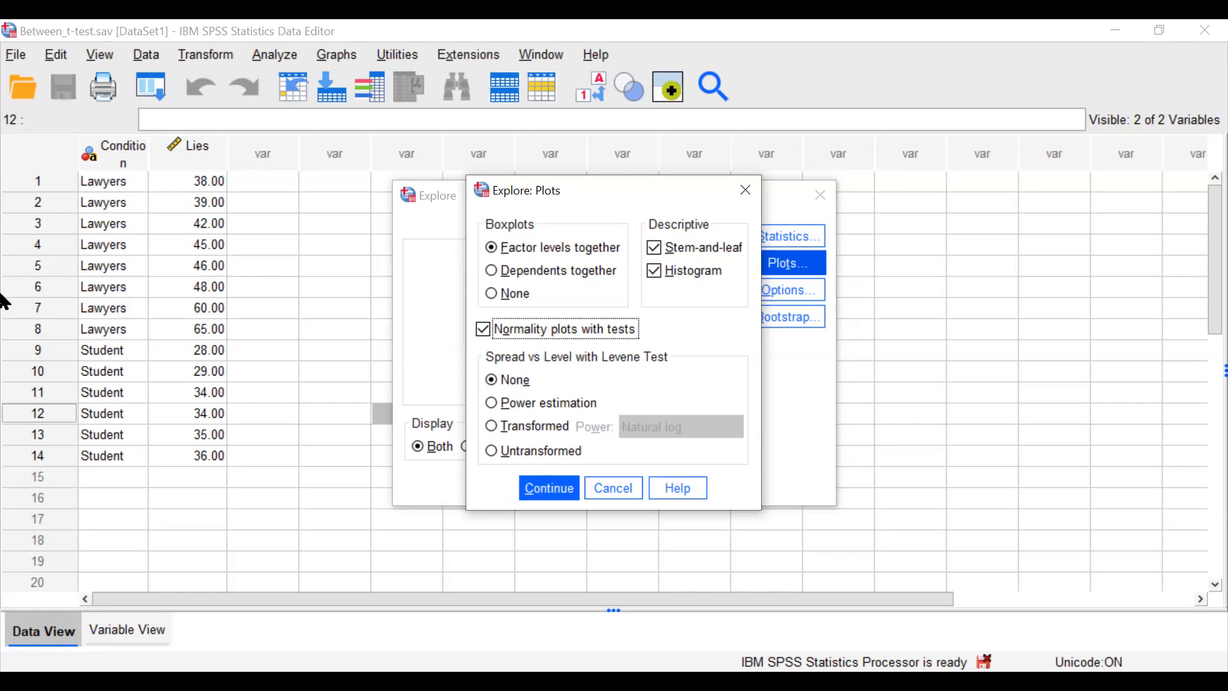
pyautogui.click(542, 491)
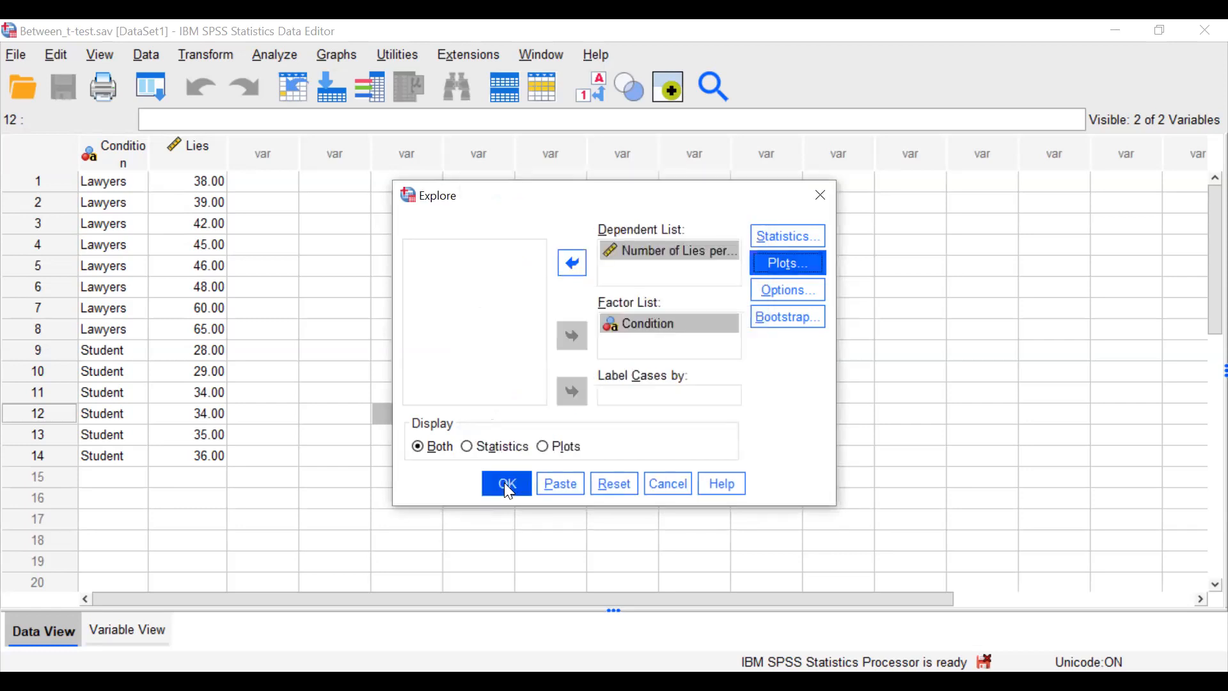
pyautogui.click(505, 484)
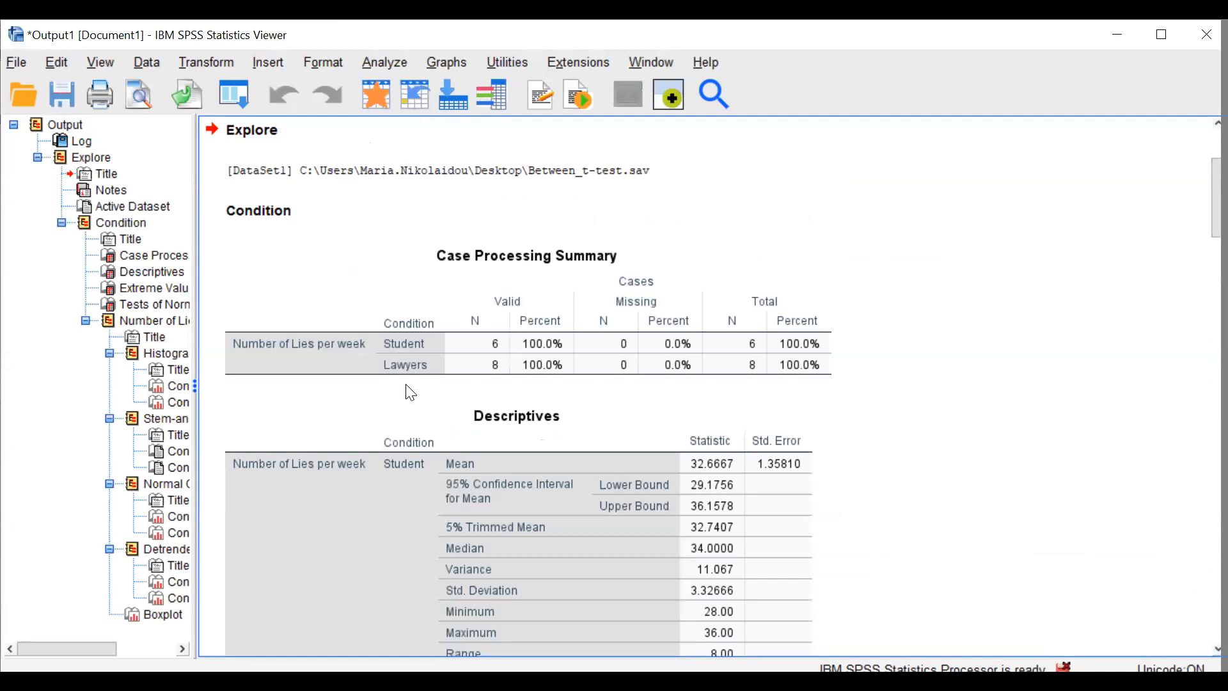
# Examine the Case Processing Summary, Descriptives and Extreme Values tables for students and lawyers in the Explore output.
pyautogui.click(356, 277)
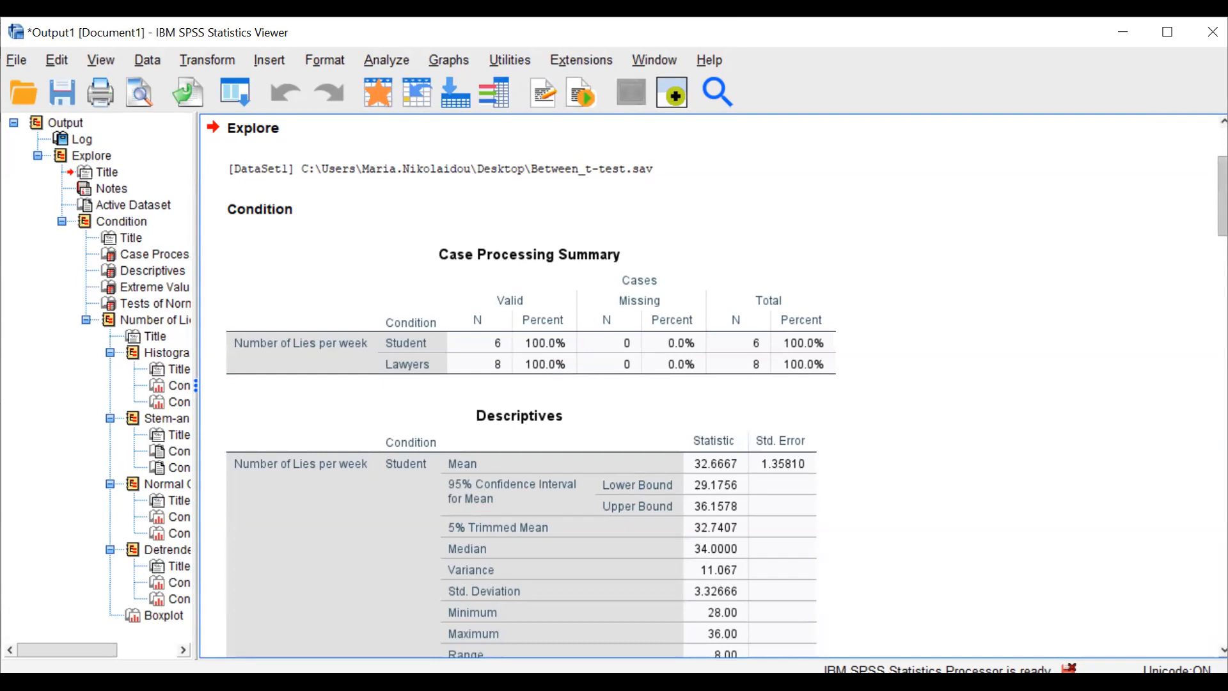
pyautogui.scroll(-5, 1222, 195)
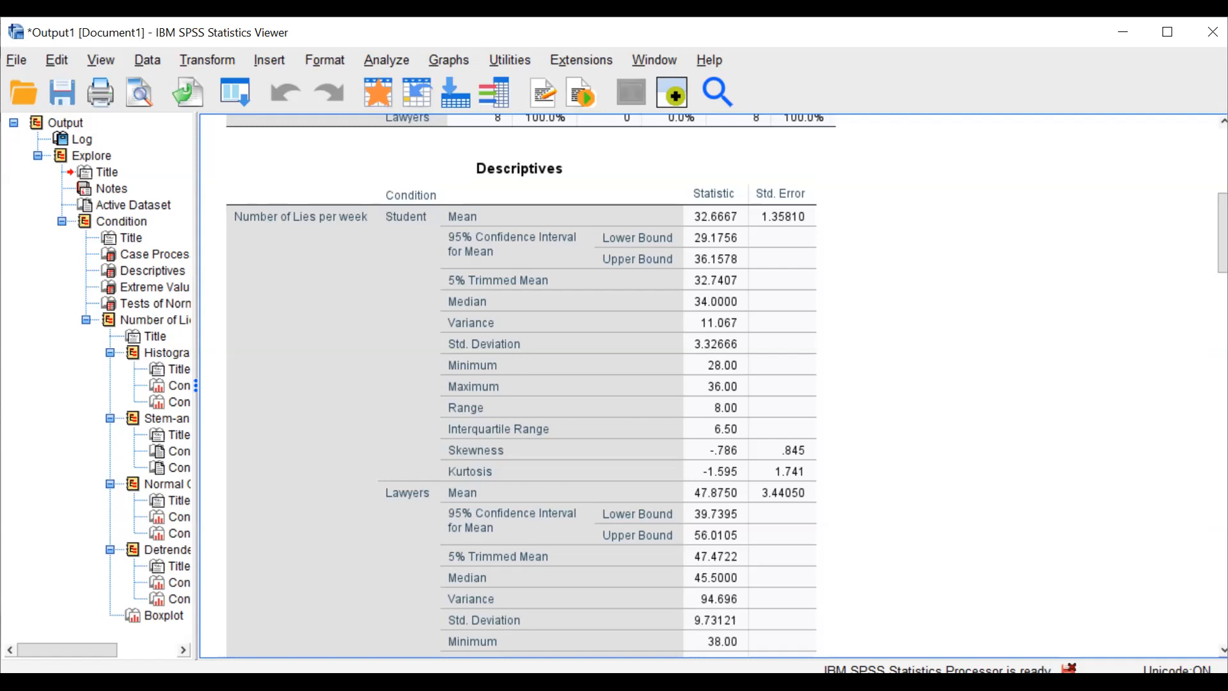
pyautogui.scroll(-2, 949, 210)
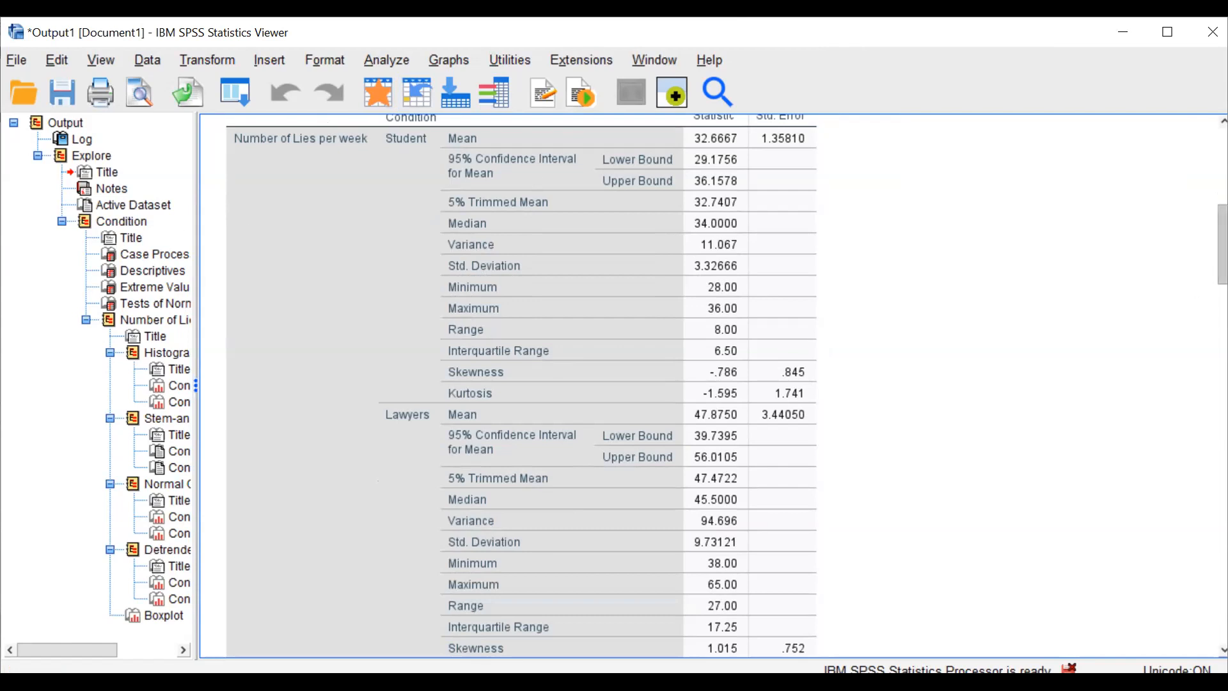
pyautogui.scroll(-5, 1222, 245)
pyautogui.scroll(-2, 294, 329)
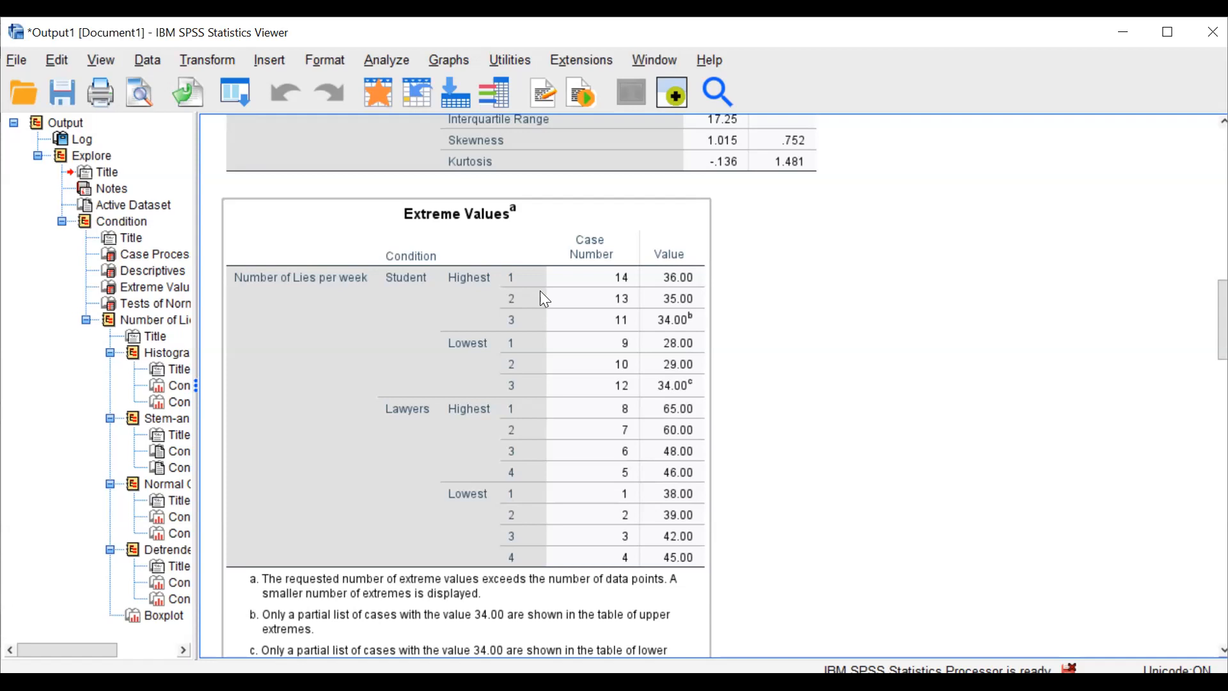
pyautogui.click(986, 327)
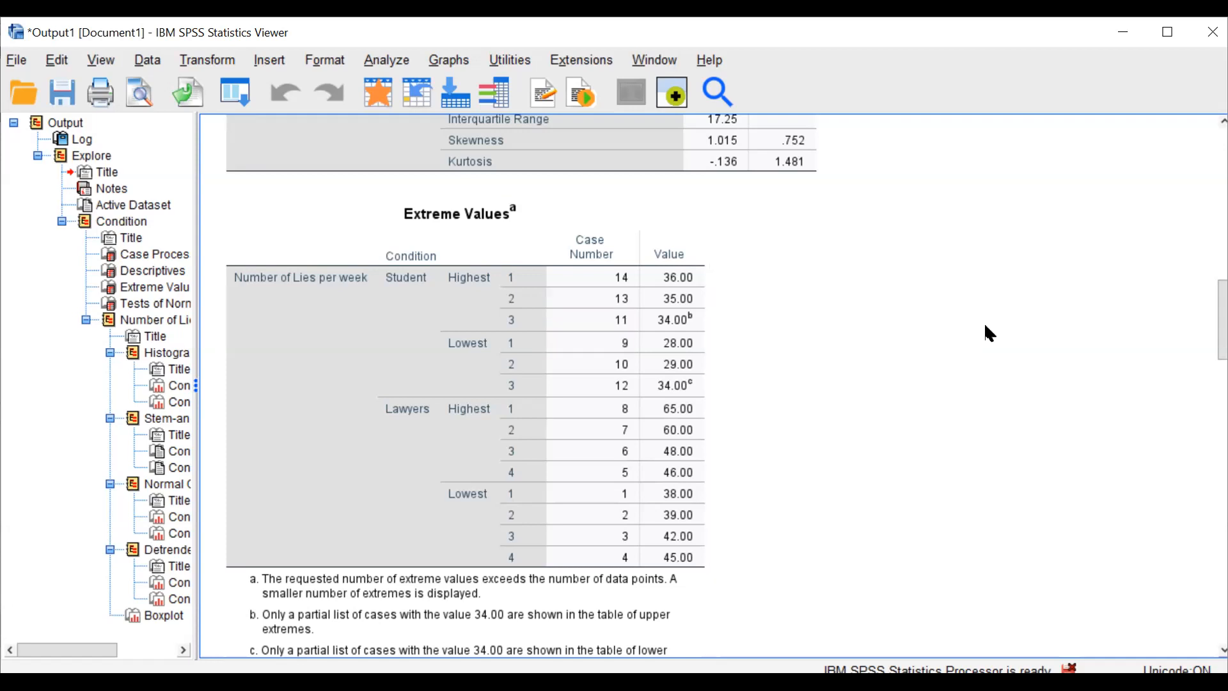
pyautogui.click(663, 279)
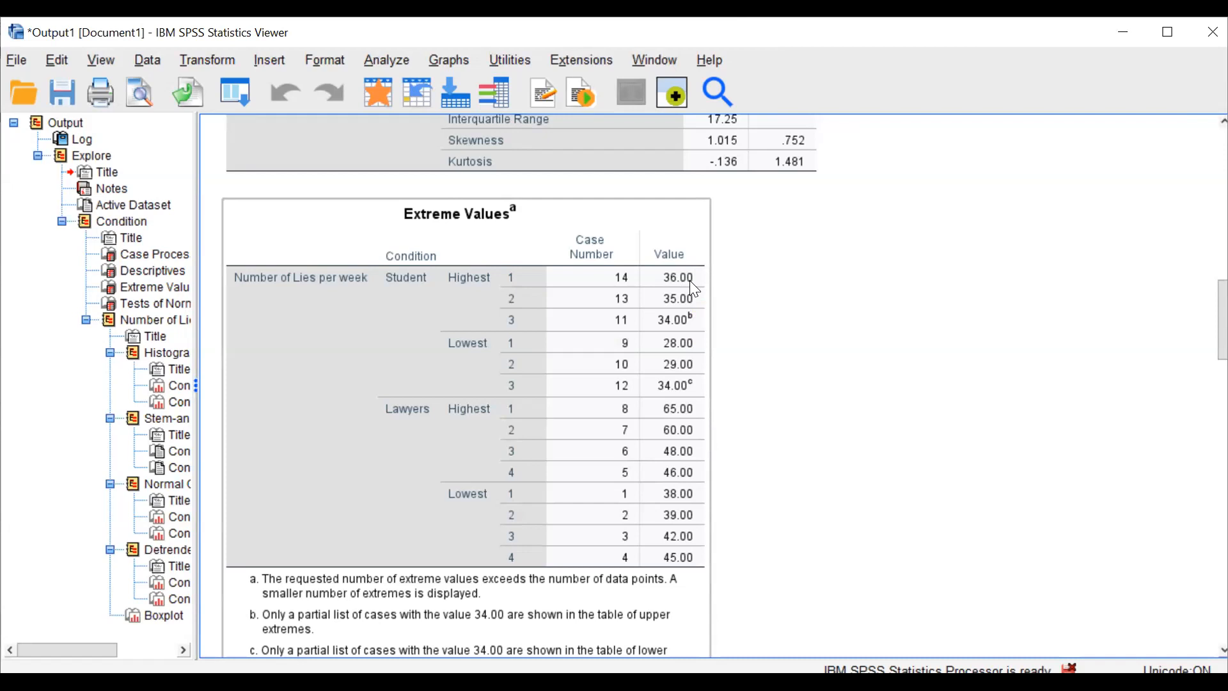
pyautogui.click(964, 493)
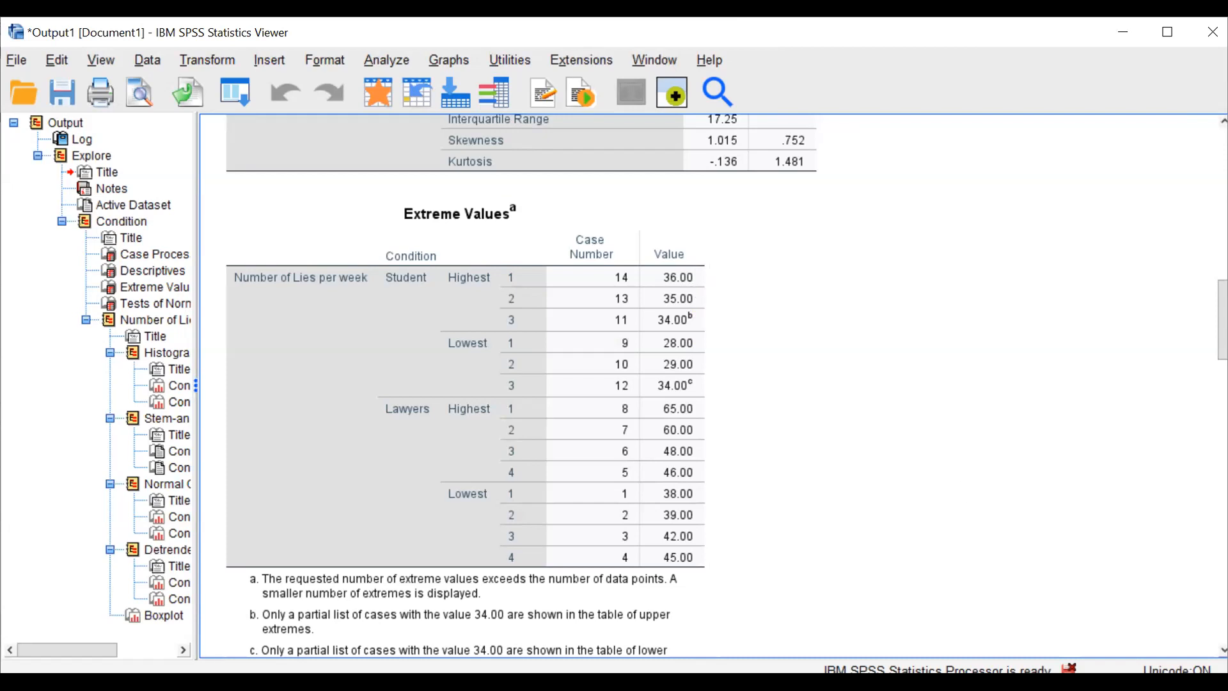
pyautogui.scroll(-1, 726, 384)
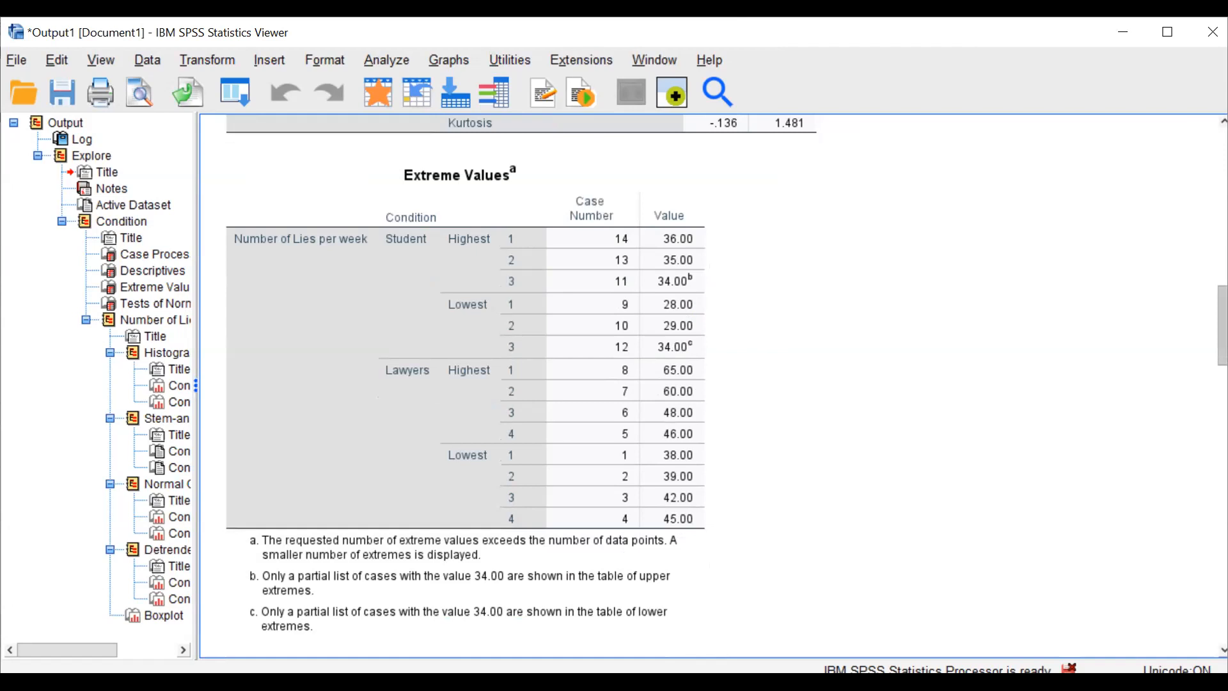
pyautogui.scroll(-1, 714, 384)
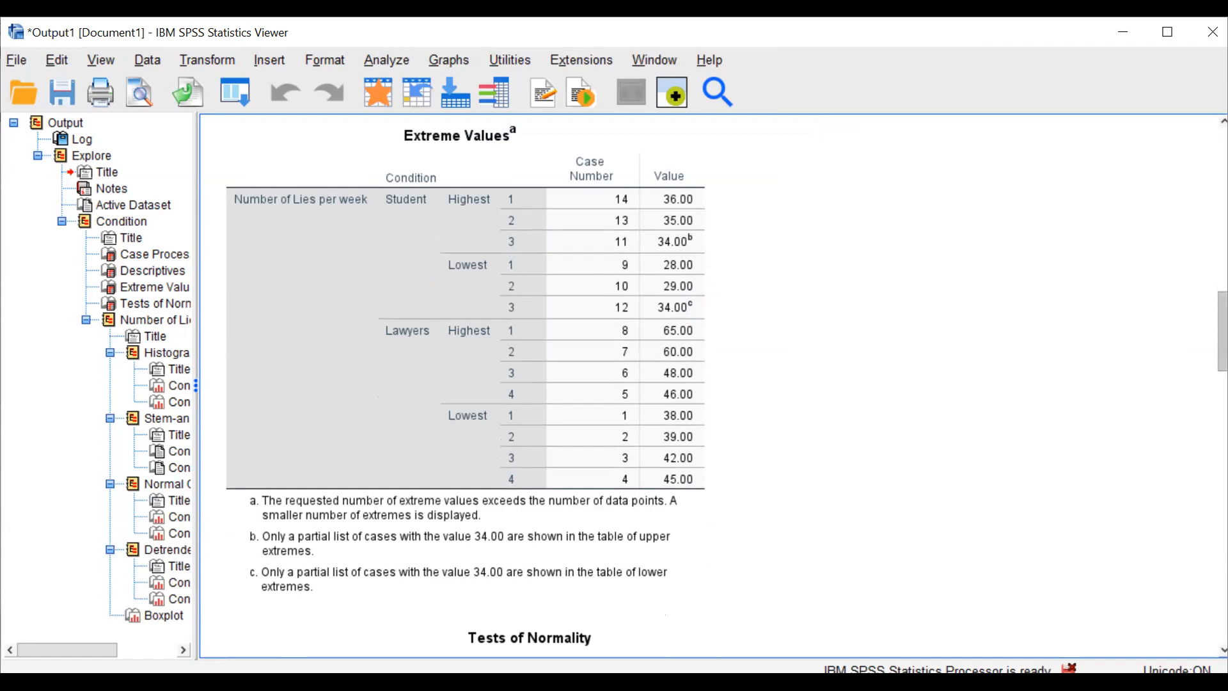
# Examine the Tests of Normality table, comparing the Kolmogorov-Smirnov and Shapiro-Wilk significance values for both conditions.
pyautogui.scroll(-6, 710, 384)
pyautogui.scroll(-2, 476, 396)
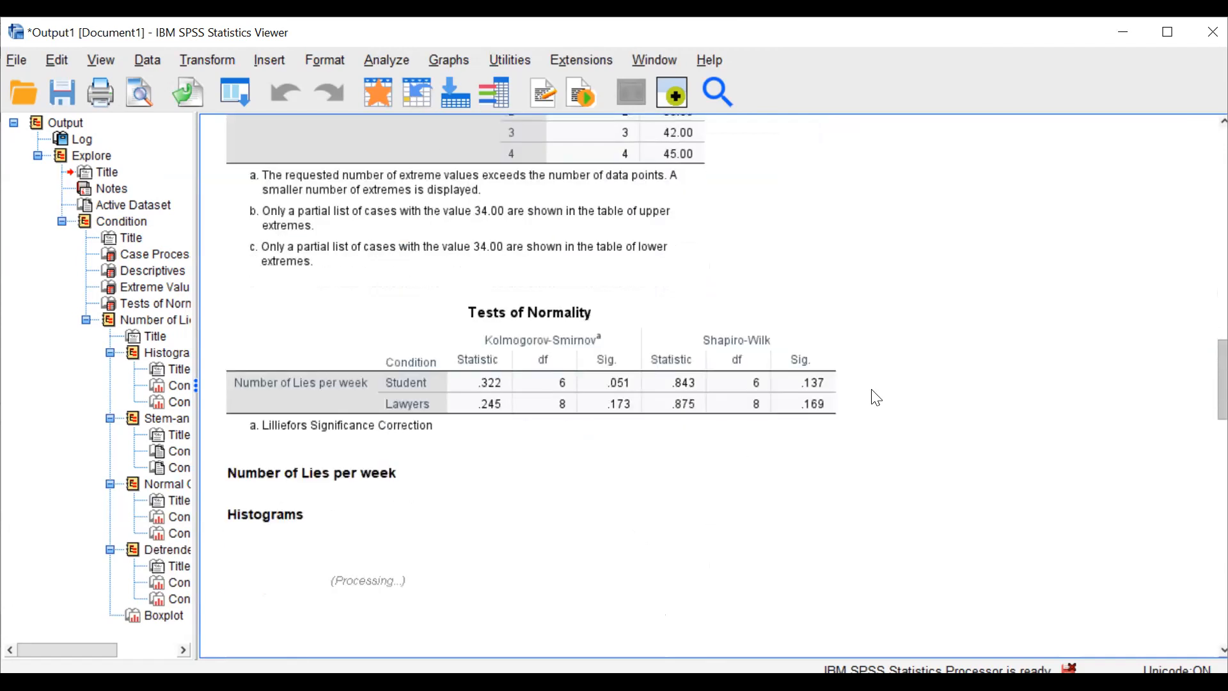
pyautogui.click(475, 397)
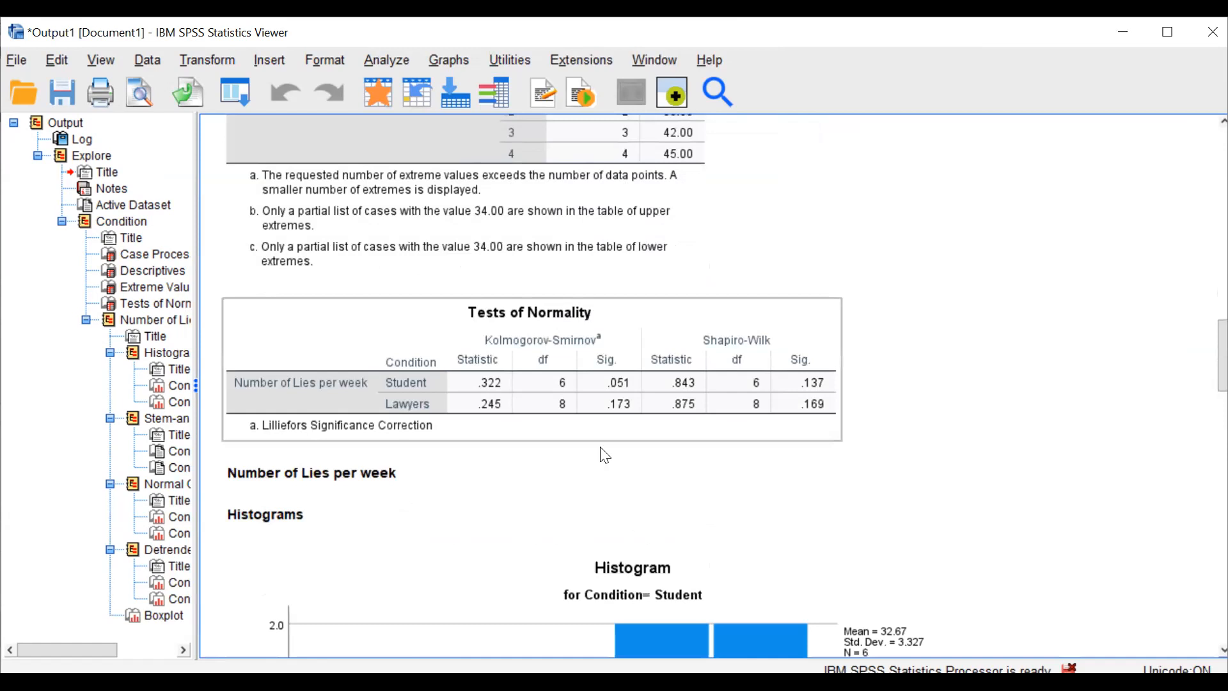
pyautogui.click(691, 476)
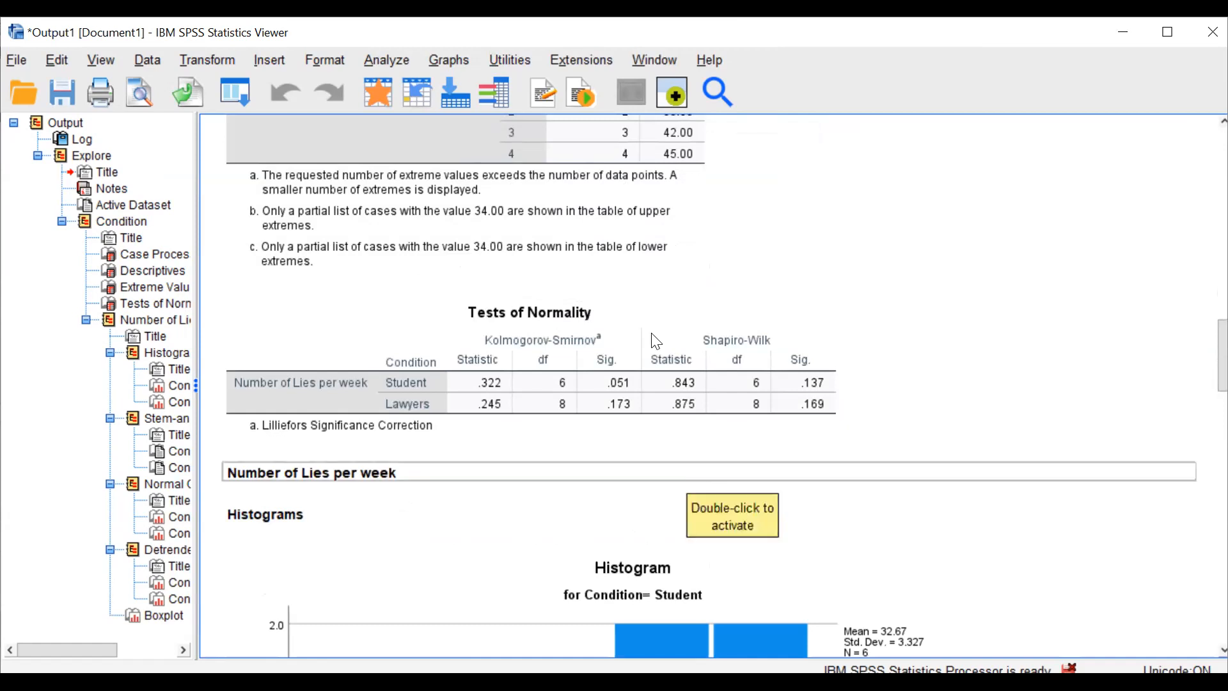
pyautogui.click(561, 375)
pyautogui.click(1105, 426)
pyautogui.click(618, 408)
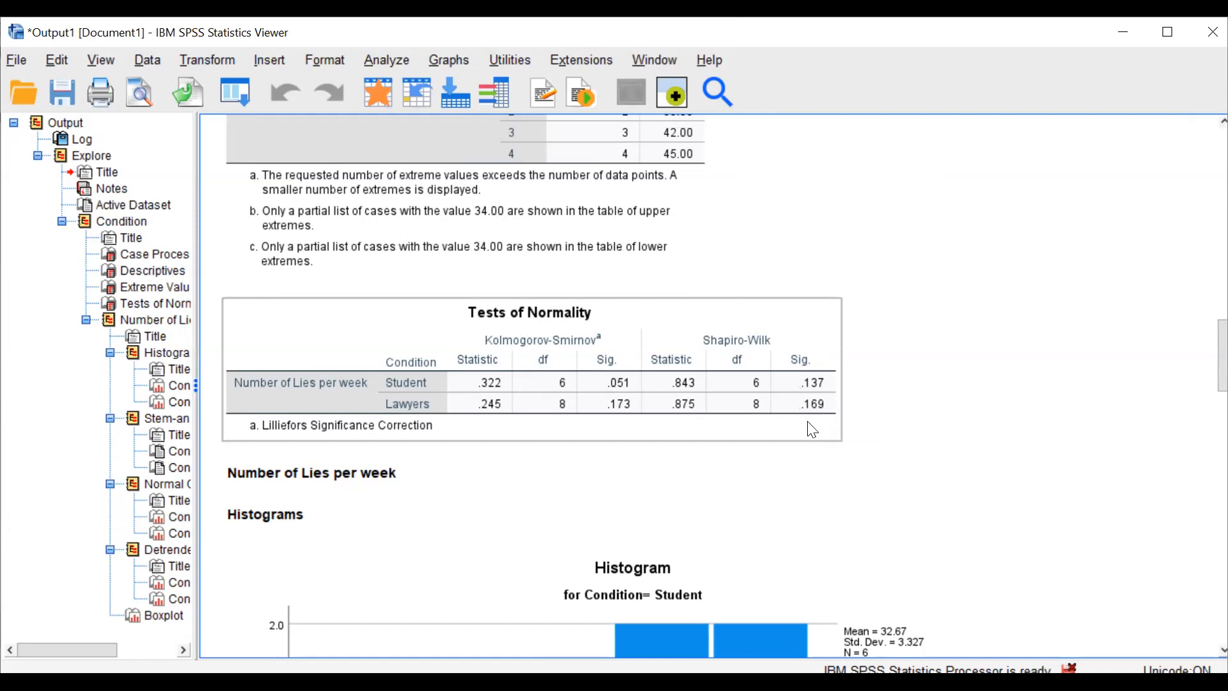
pyautogui.click(821, 476)
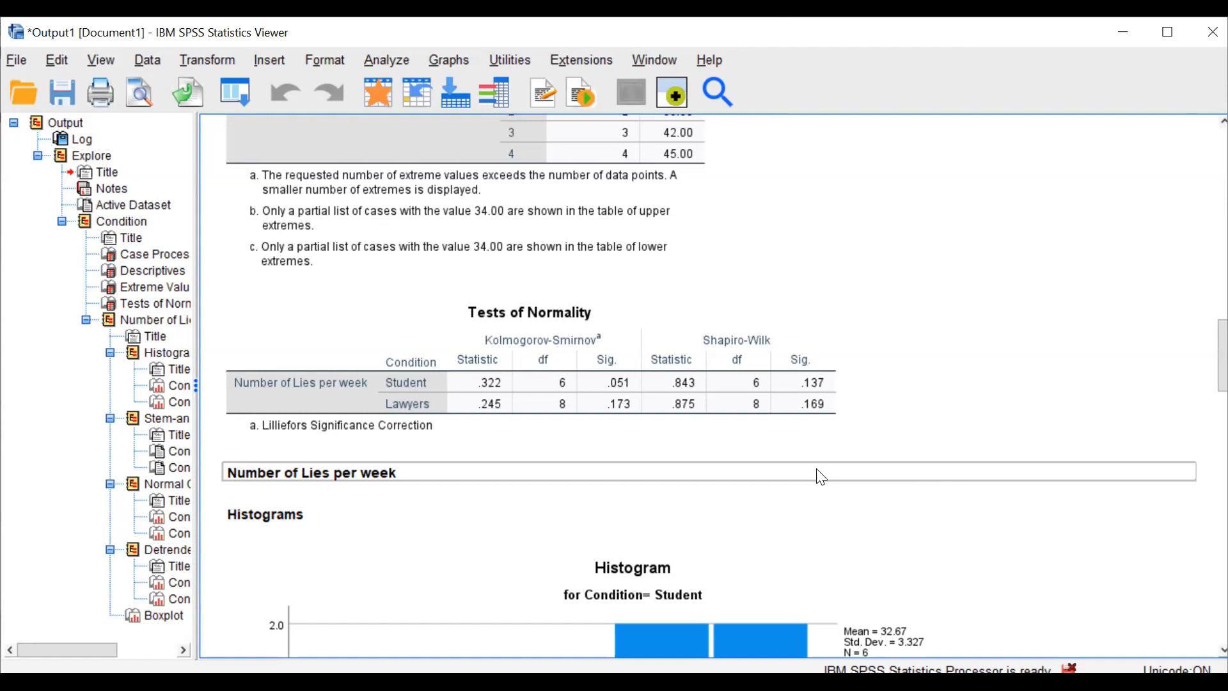
pyautogui.click(811, 413)
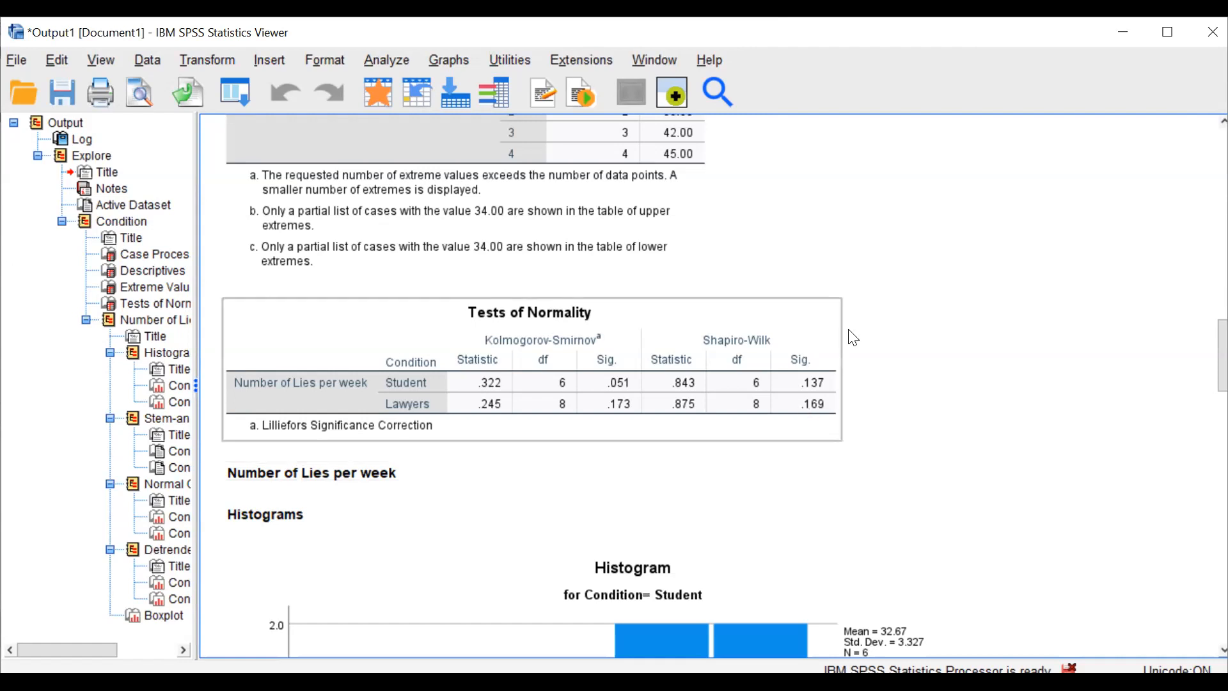
pyautogui.click(824, 446)
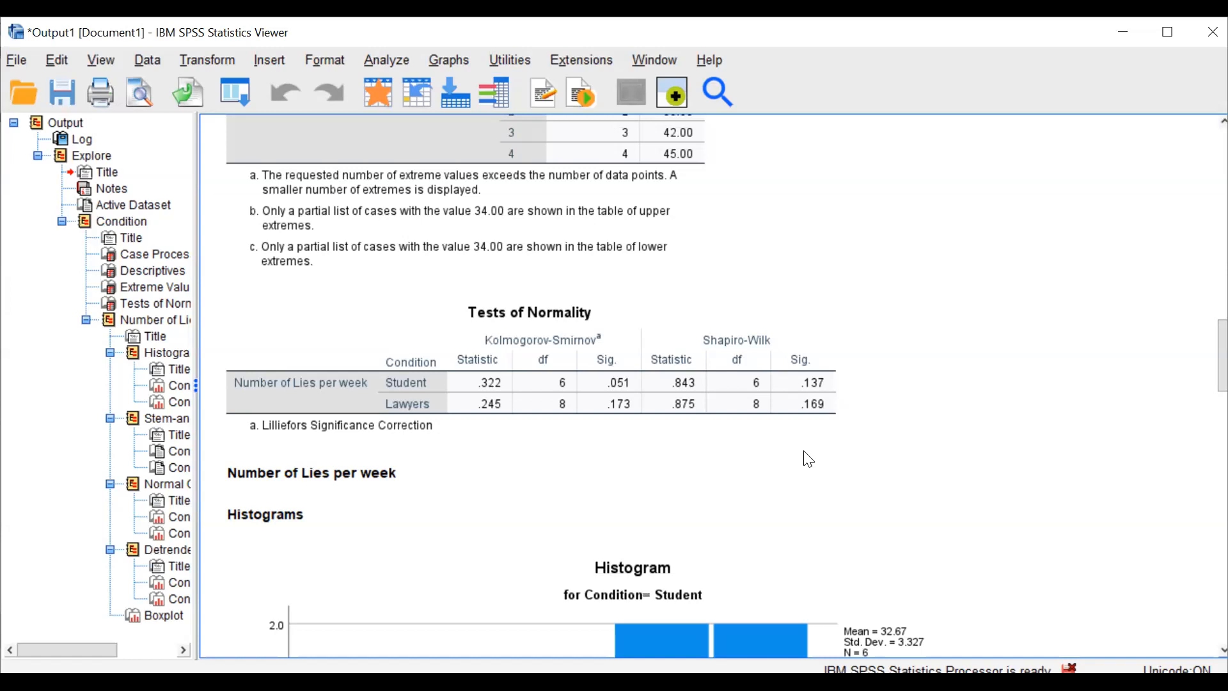
# Recheck the Shapiro-Wilk significance values in the Tests of Normality table and the Extreme Values table for both conditions.
pyautogui.click(792, 367)
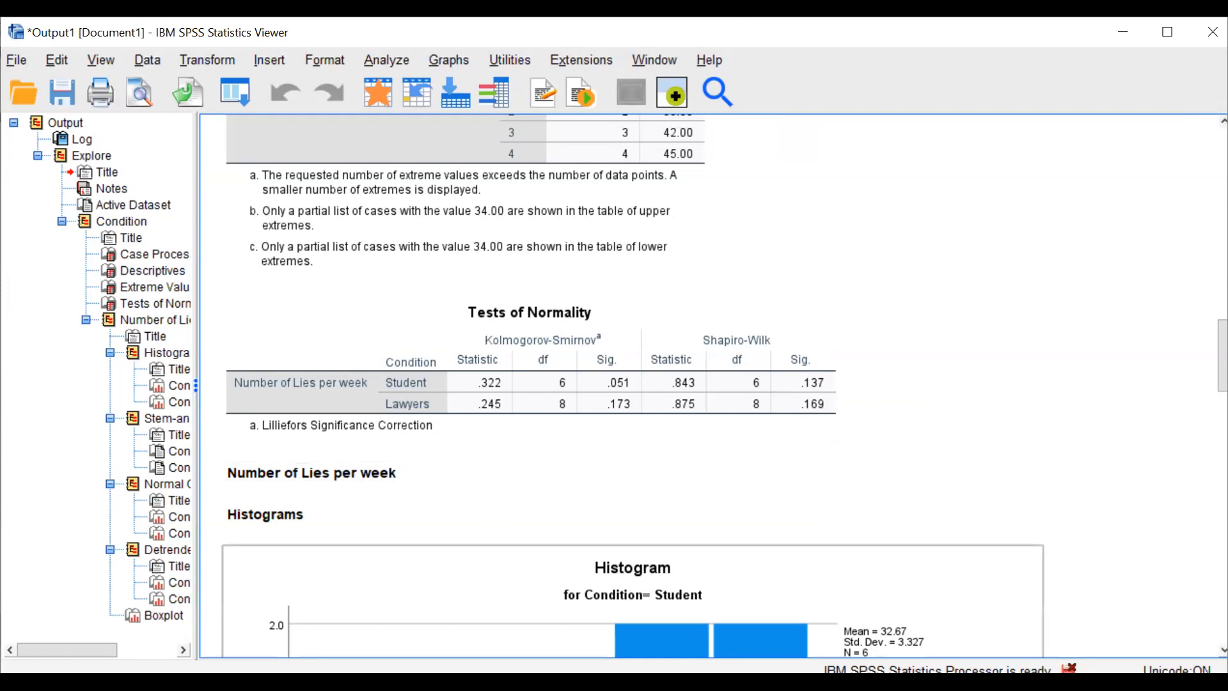
pyautogui.scroll(-3, 710, 384)
pyautogui.scroll(-3, 711, 384)
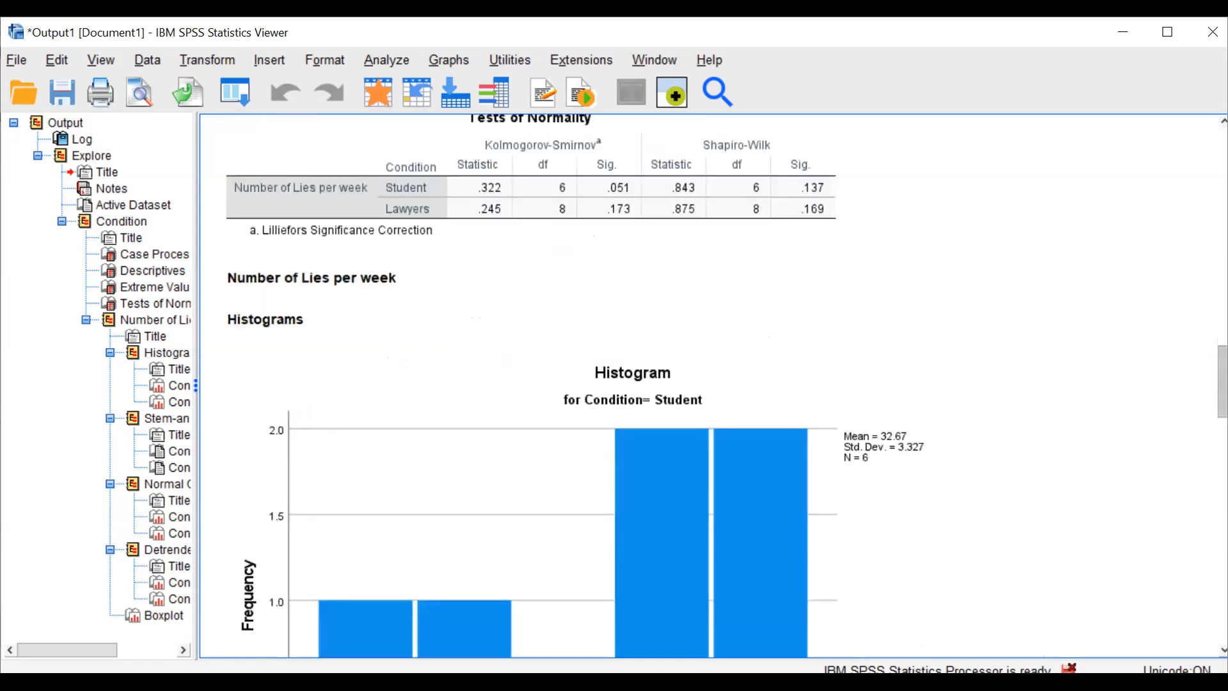
pyautogui.click(794, 151)
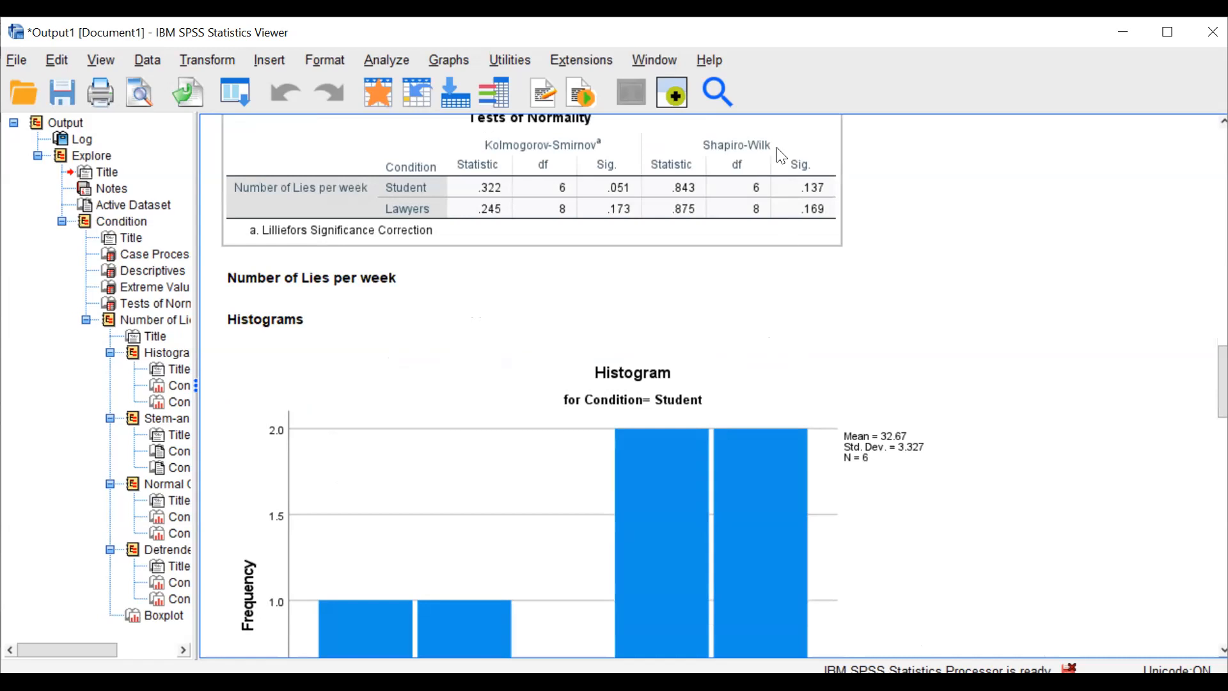
pyautogui.click(708, 275)
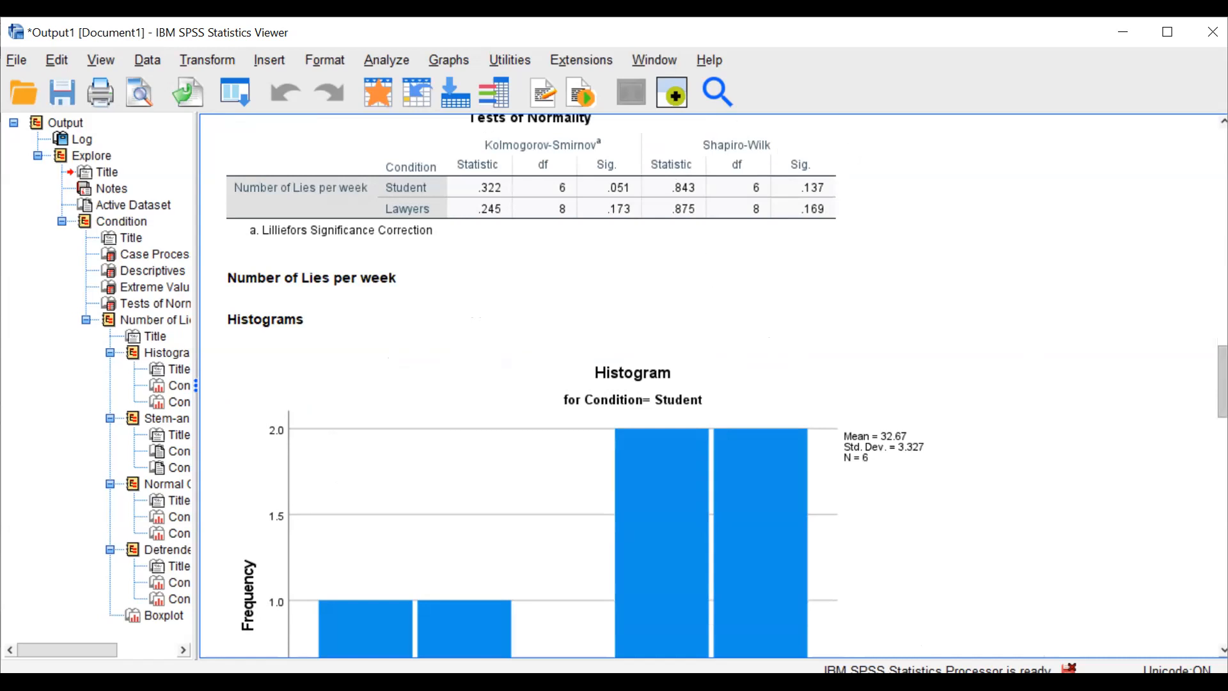
pyautogui.scroll(3, 710, 384)
pyautogui.scroll(4, 710, 384)
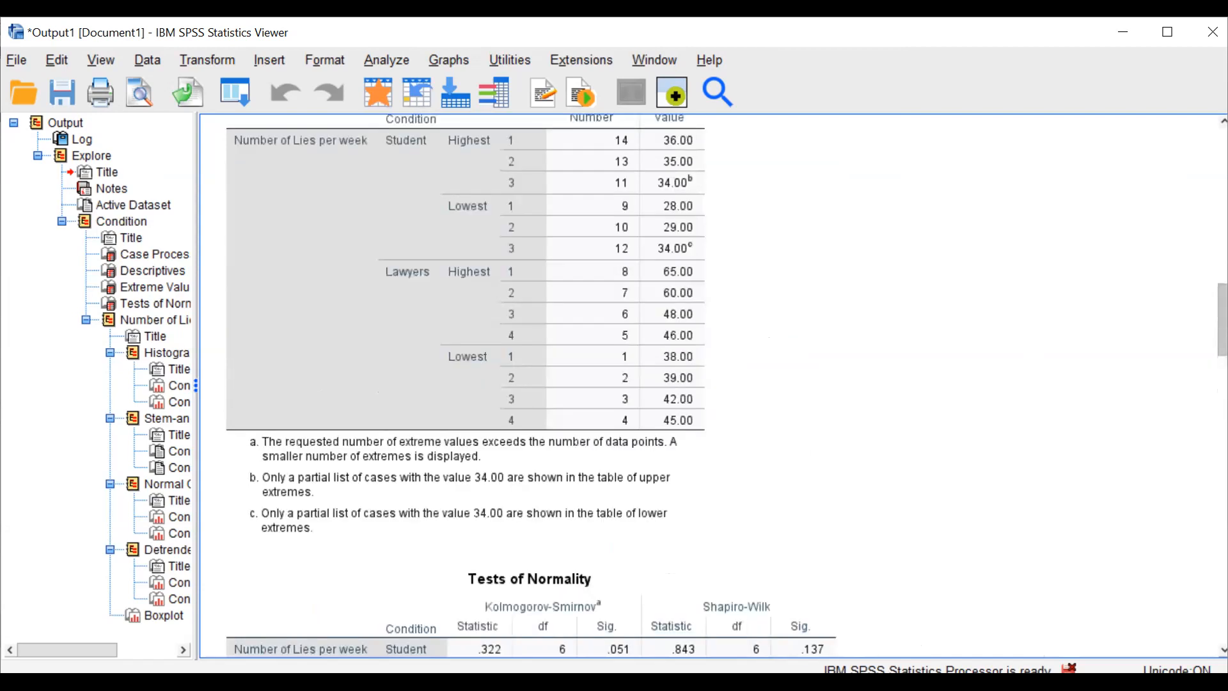
pyautogui.scroll(1, 728, 386)
pyautogui.scroll(1, 727, 386)
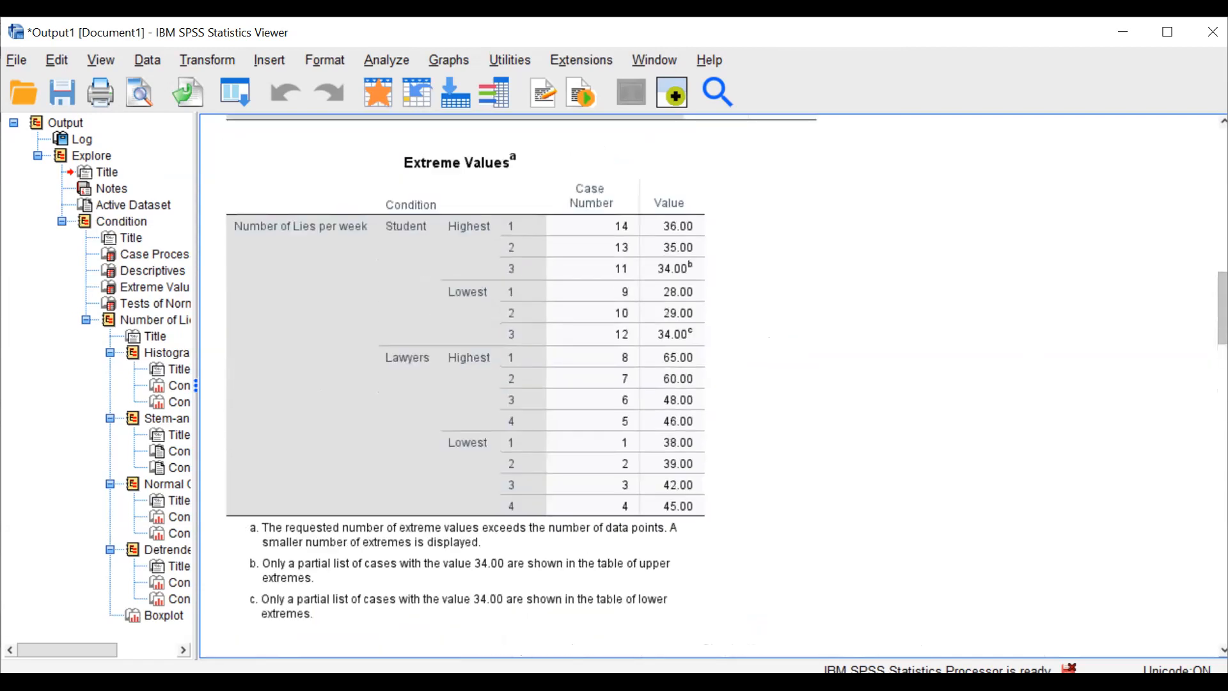
# Examine the weekly lies histograms for students and lawyers, along with the stem-and-leaf plots.
pyautogui.scroll(-9, 727, 386)
pyautogui.scroll(-3, 714, 386)
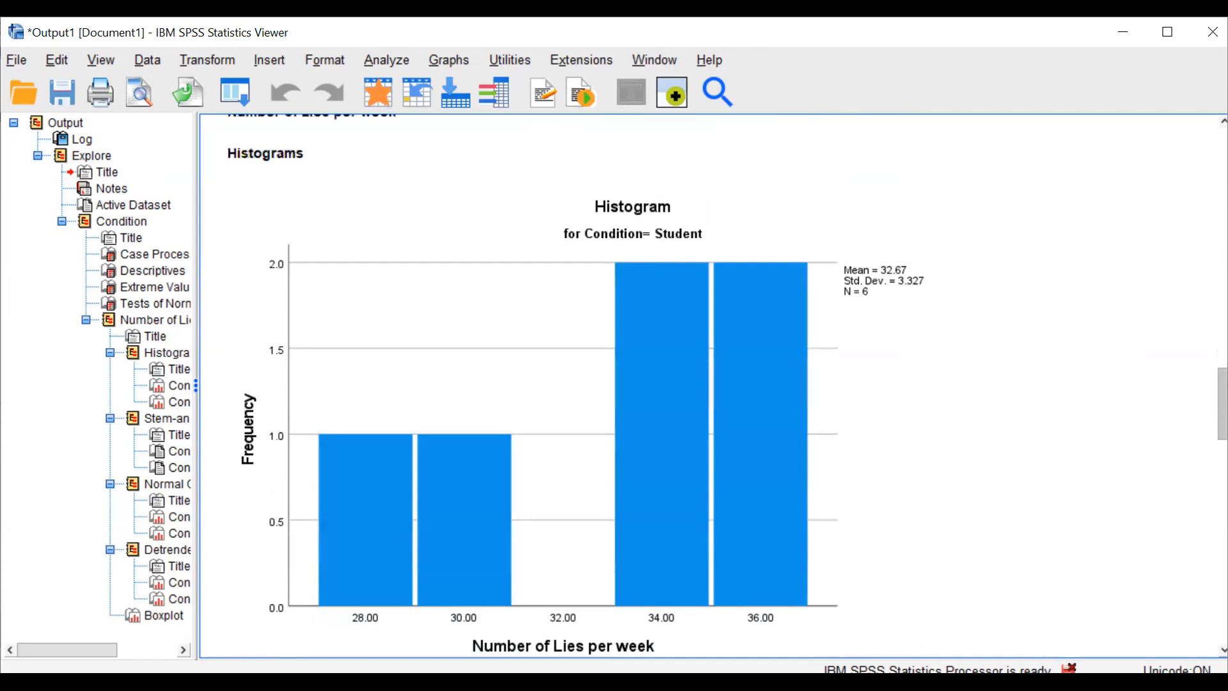
pyautogui.scroll(-1, 727, 385)
pyautogui.click(413, 435)
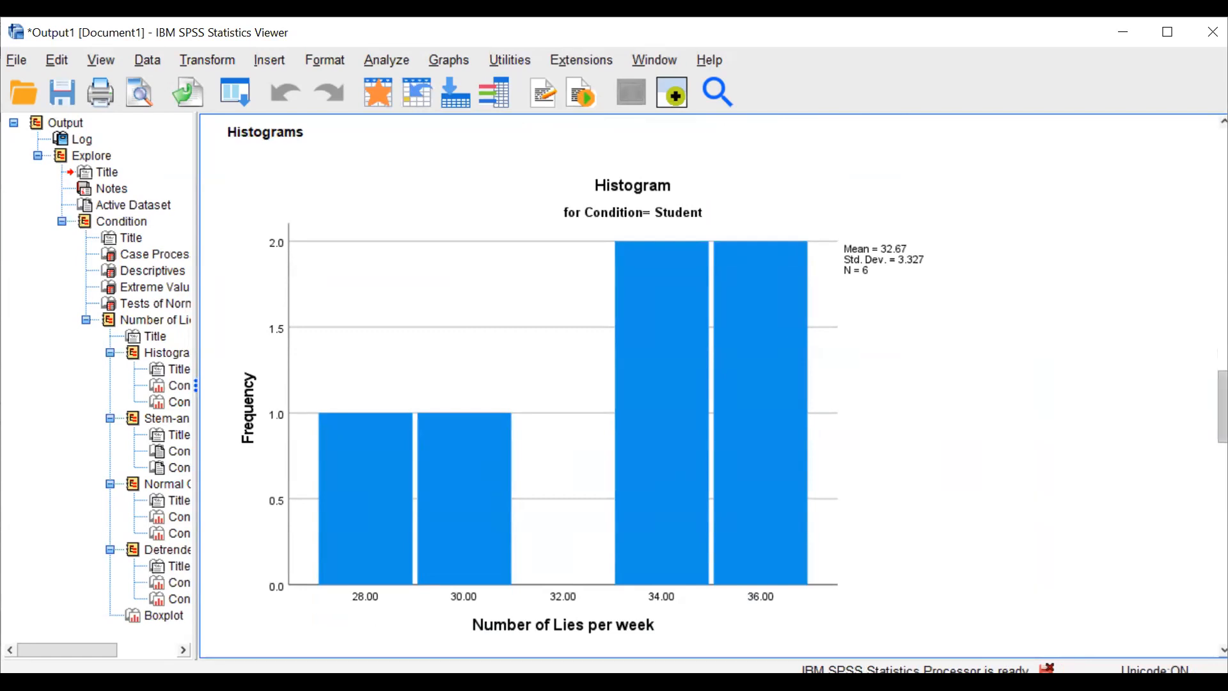
pyautogui.scroll(-5, 714, 386)
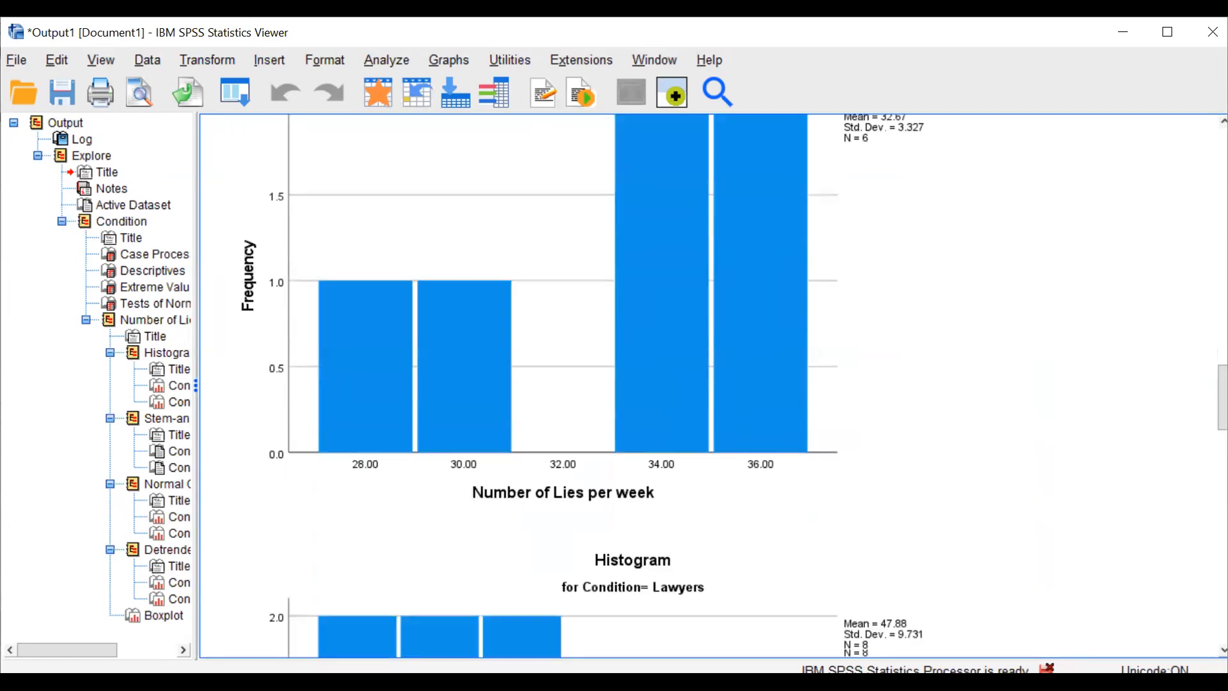
pyautogui.scroll(-2, 713, 386)
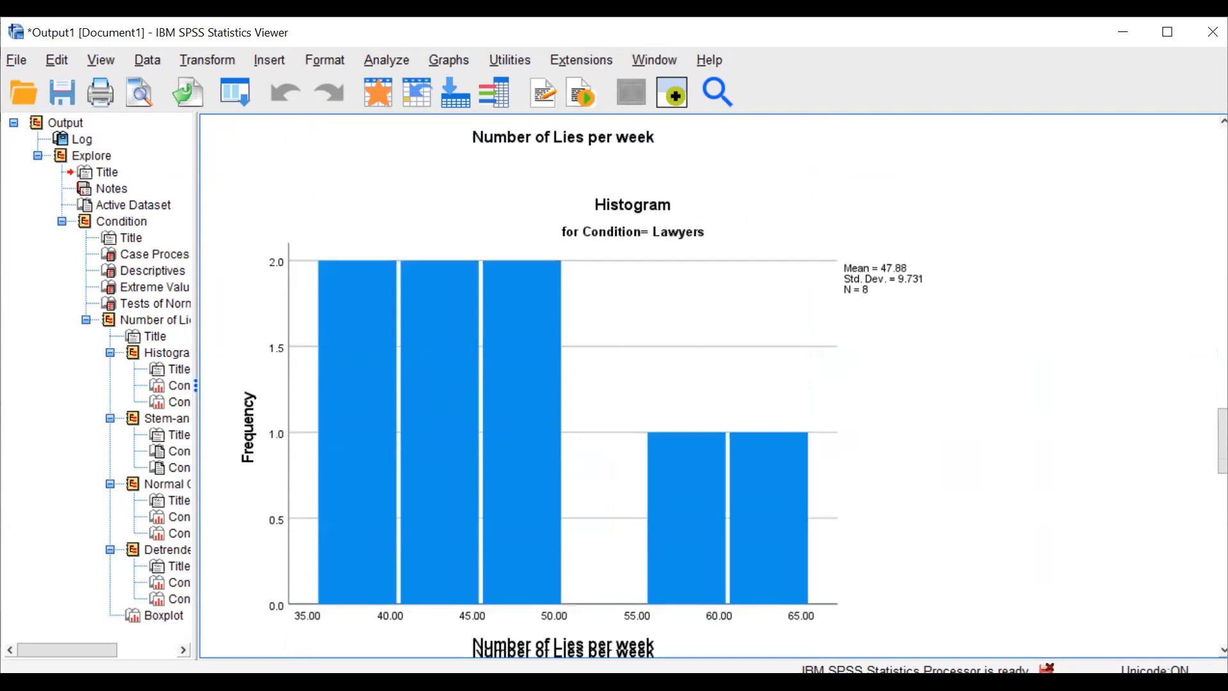
pyautogui.scroll(-3, 533, 371)
pyautogui.scroll(-3, 713, 386)
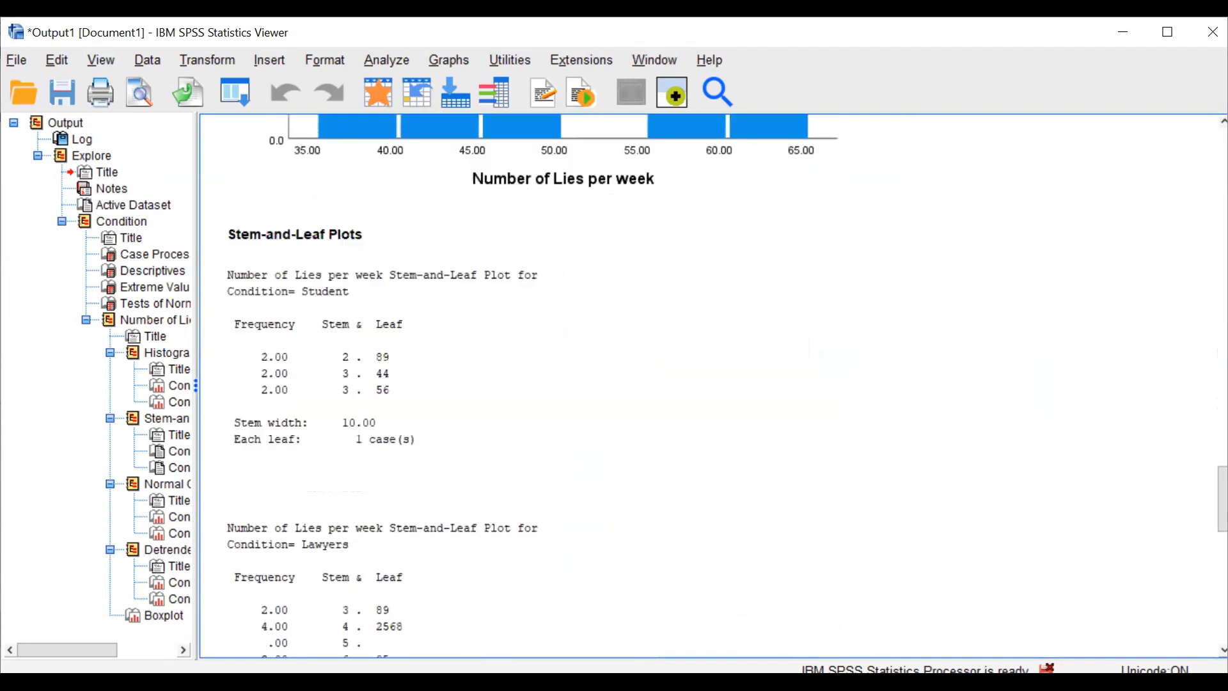
# Compare the normal Q-Q plots of weekly lies for students and lawyers, and inspect the boxplot by condition.
pyautogui.scroll(-2, 710, 386)
pyautogui.scroll(-10, 710, 386)
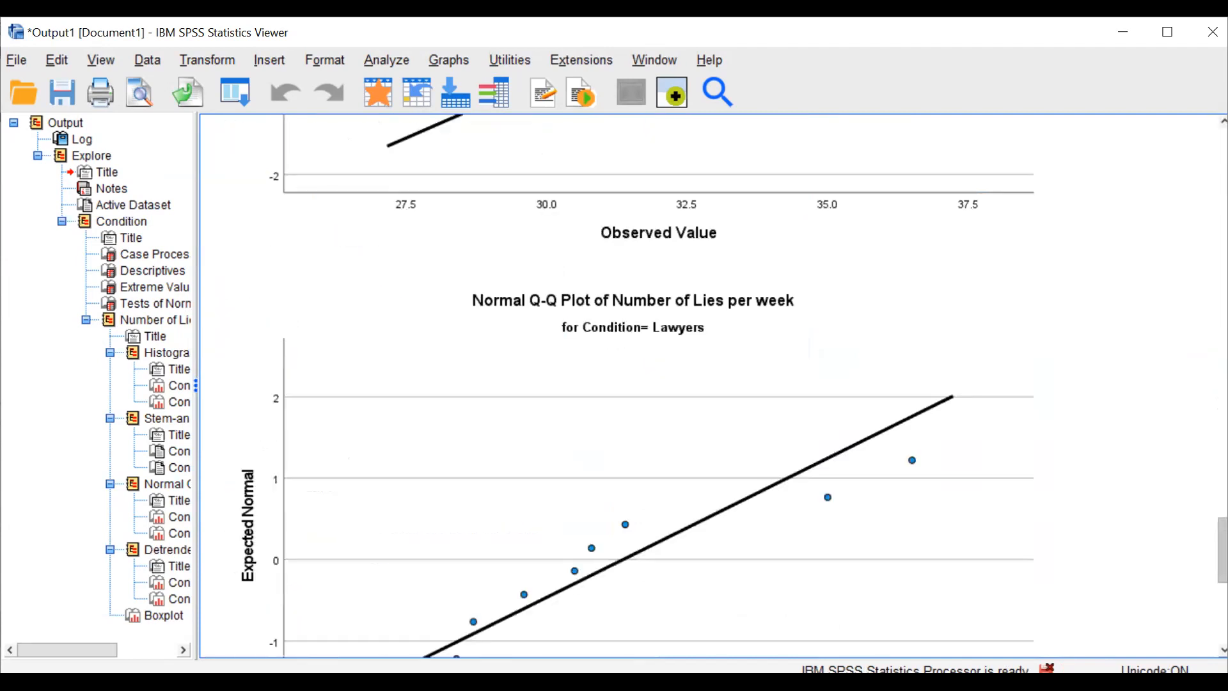
pyautogui.scroll(4, 921, 448)
pyautogui.click(449, 512)
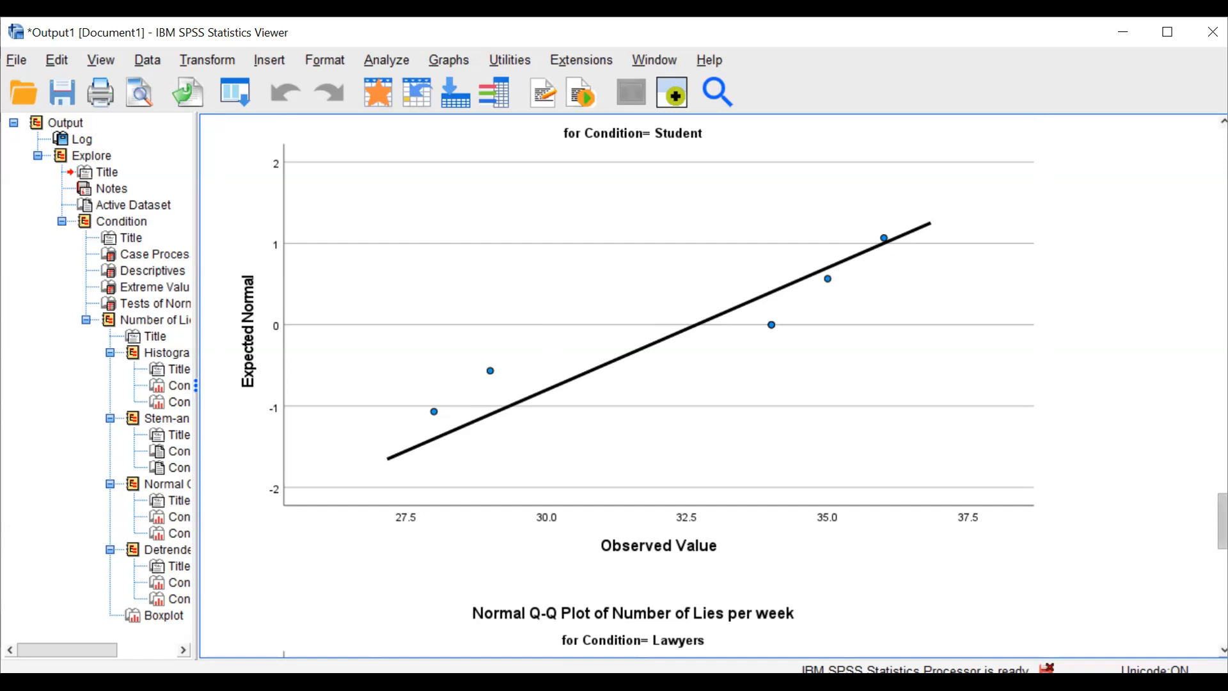
pyautogui.scroll(-3, 711, 384)
pyautogui.scroll(-2, 711, 384)
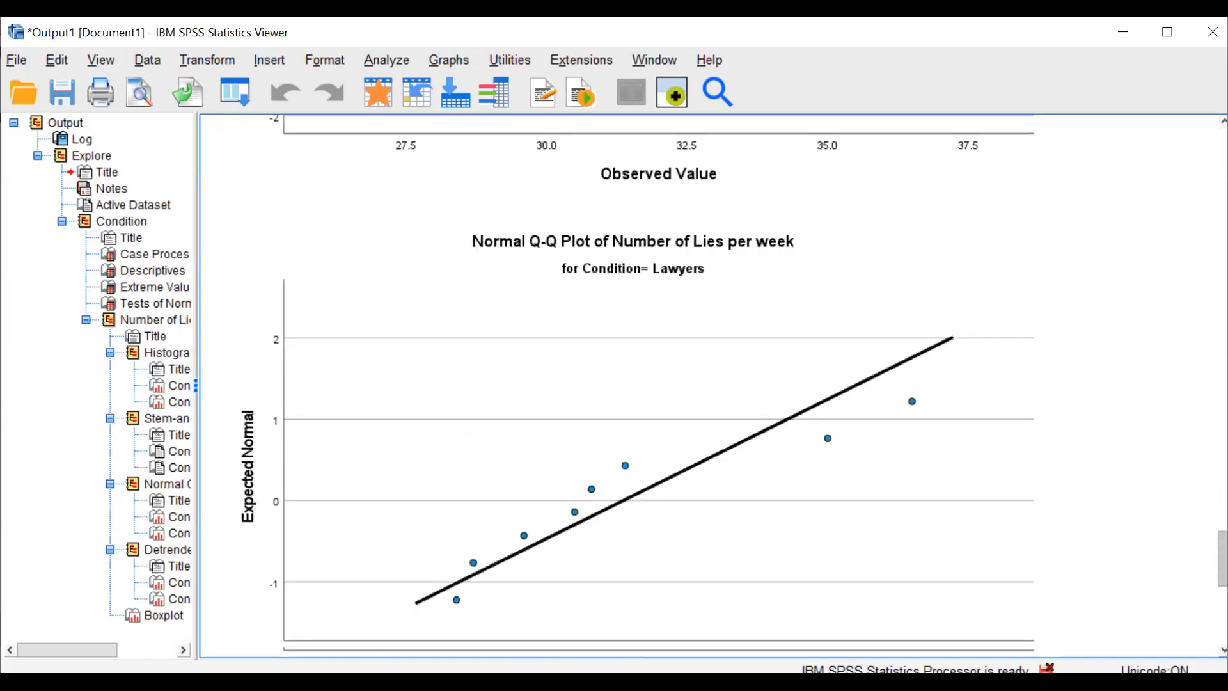
pyautogui.scroll(-2, 710, 384)
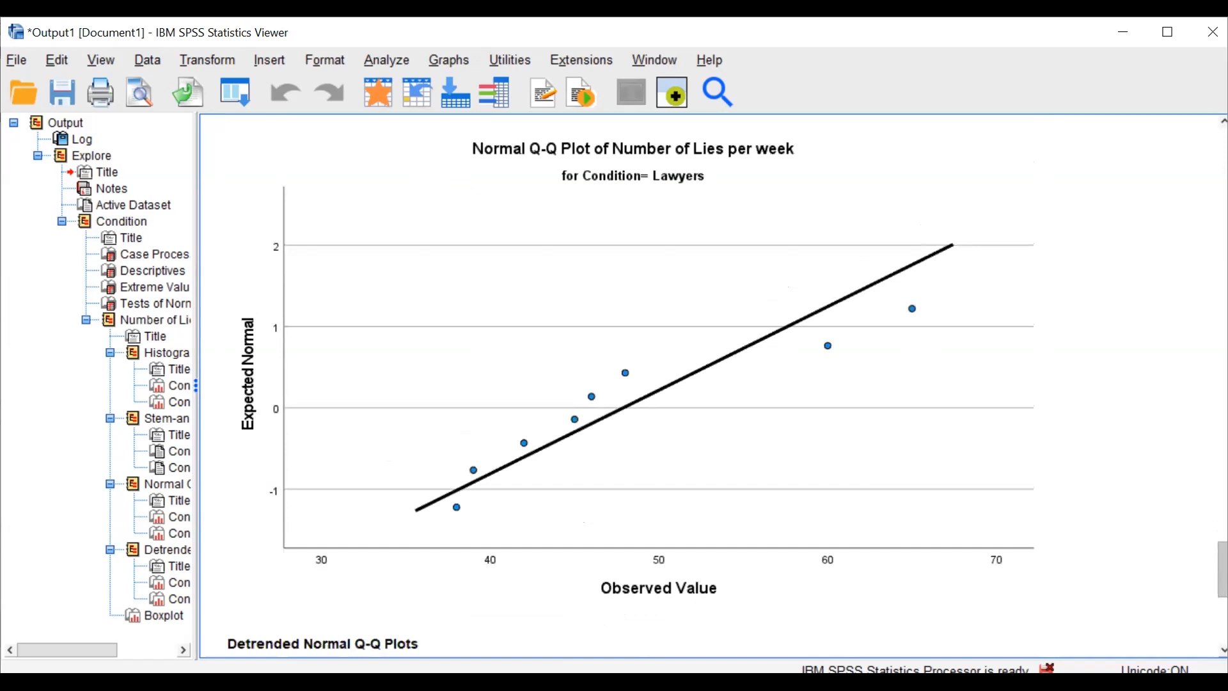
pyautogui.scroll(7, 711, 384)
pyautogui.scroll(1, 710, 383)
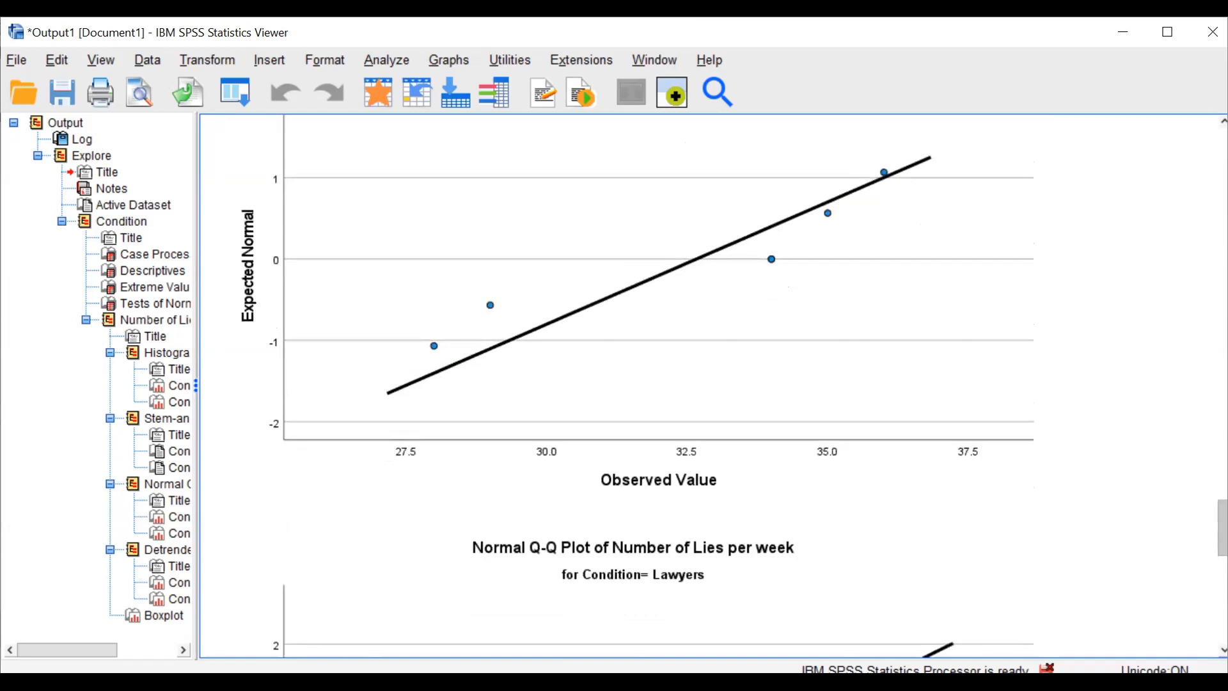
pyautogui.scroll(2, 658, 345)
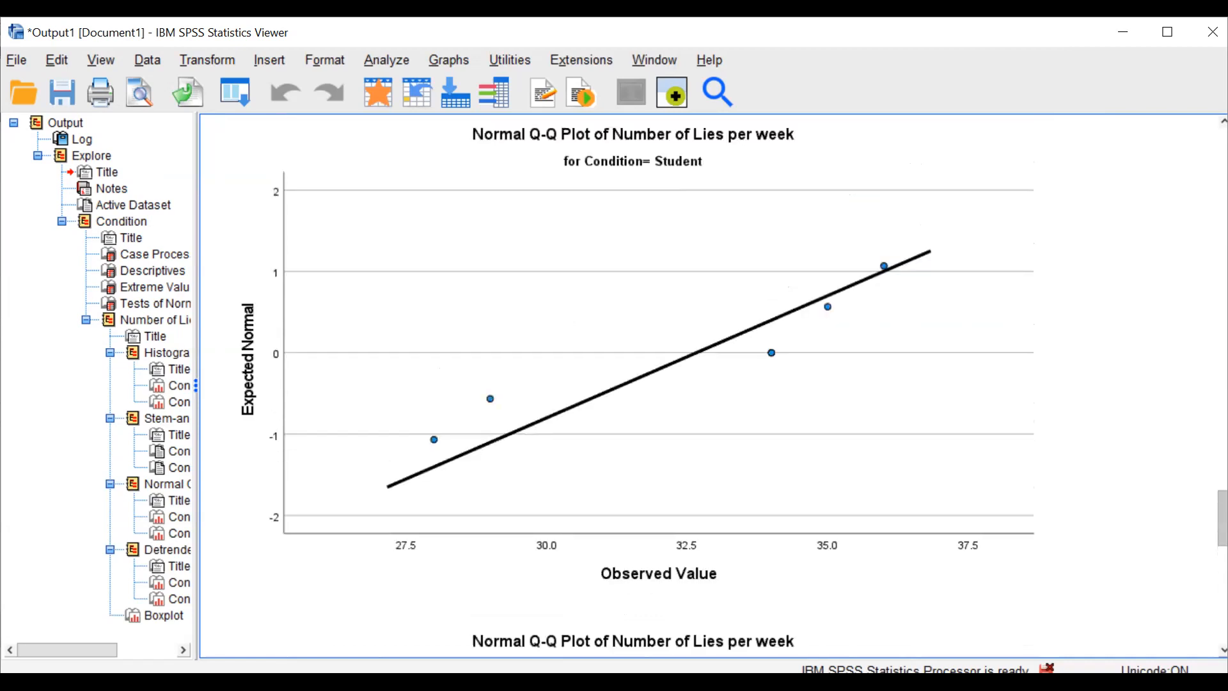
pyautogui.scroll(-2, 658, 384)
pyautogui.scroll(-10, 658, 383)
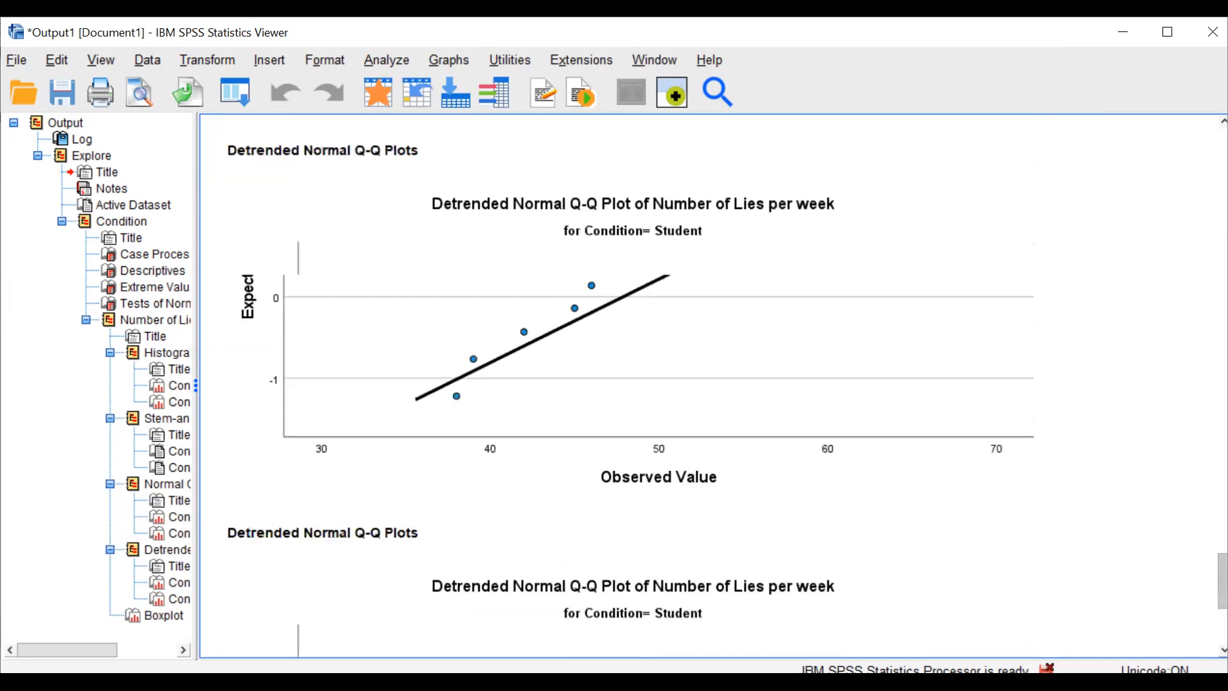
pyautogui.scroll(-10, 658, 384)
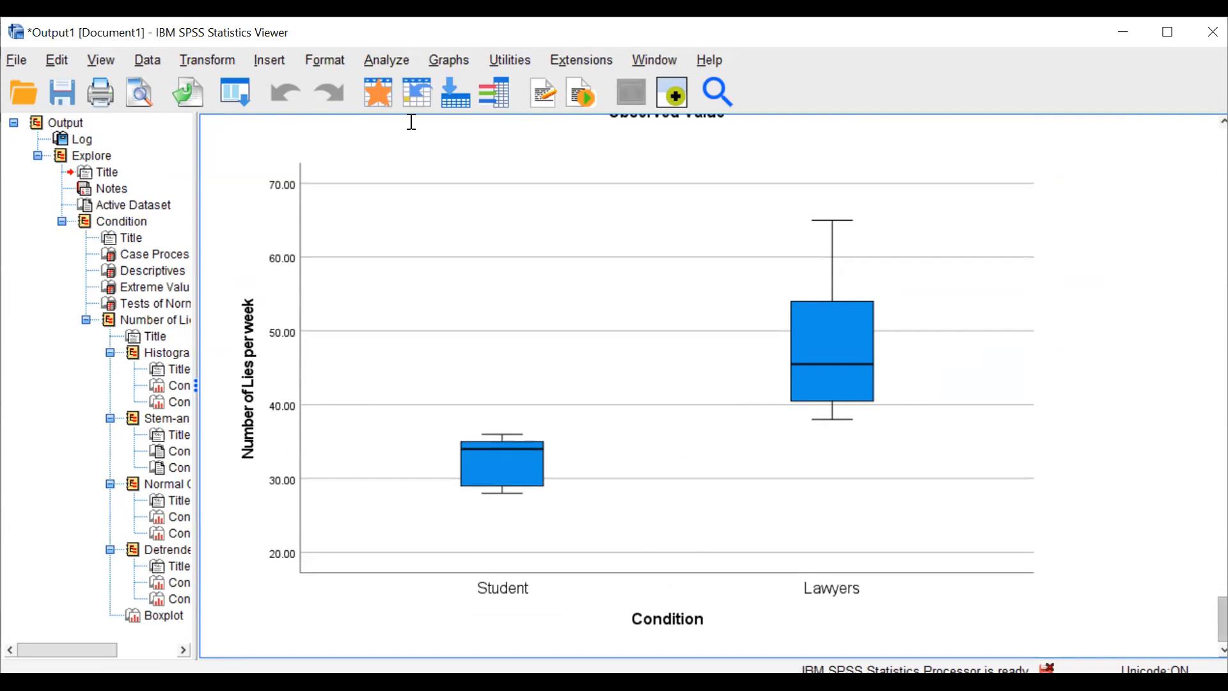
# Return to the Between_t-test.sav dataset and start an Independent-Samples T Test with Condition as the grouping variable.
pyautogui.hotkey('alt', 'Tab')
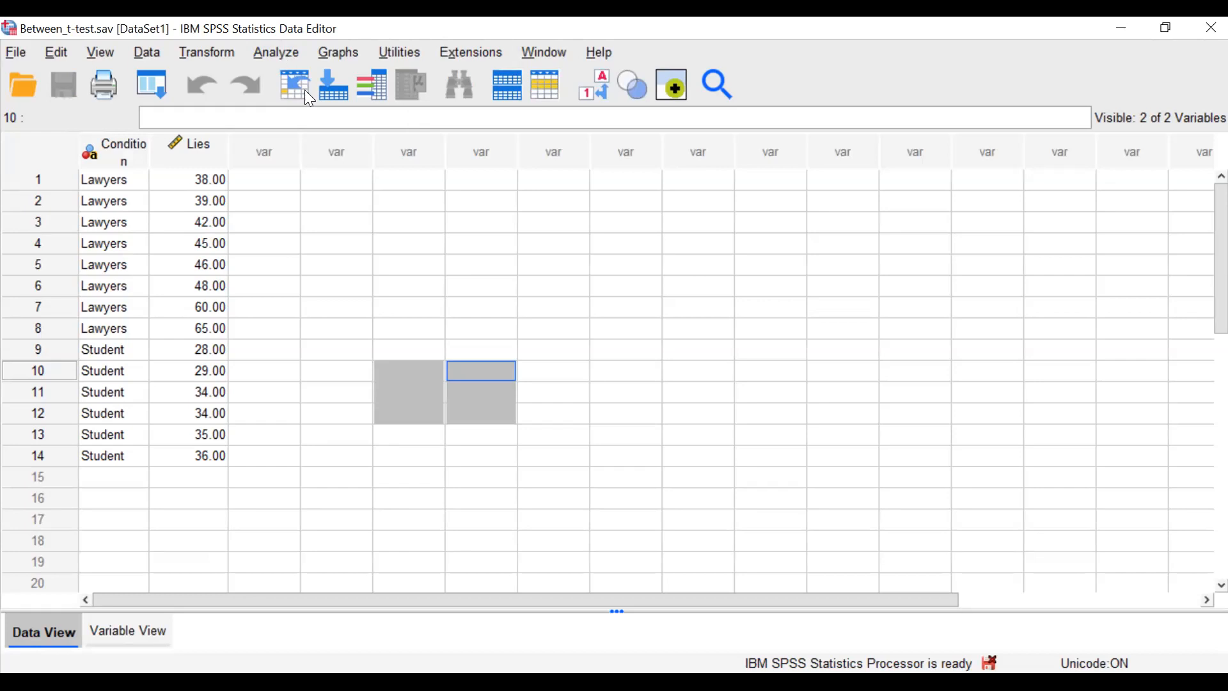
pyautogui.click(277, 52)
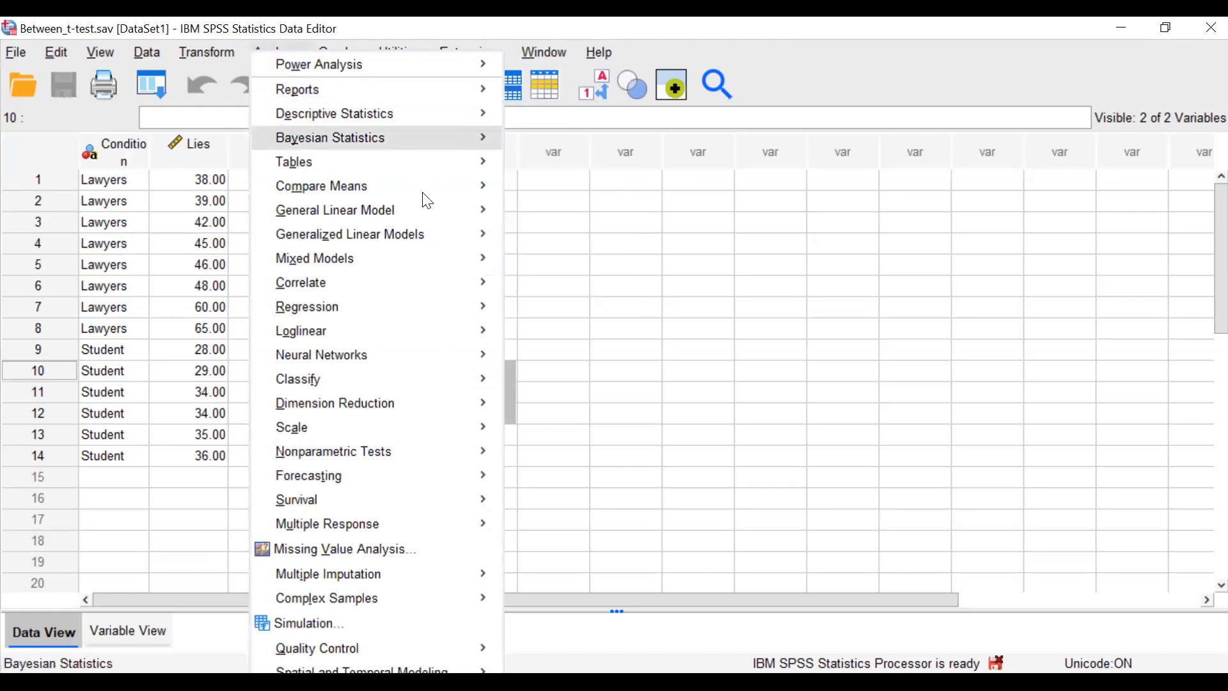
pyautogui.moveTo(422, 189)
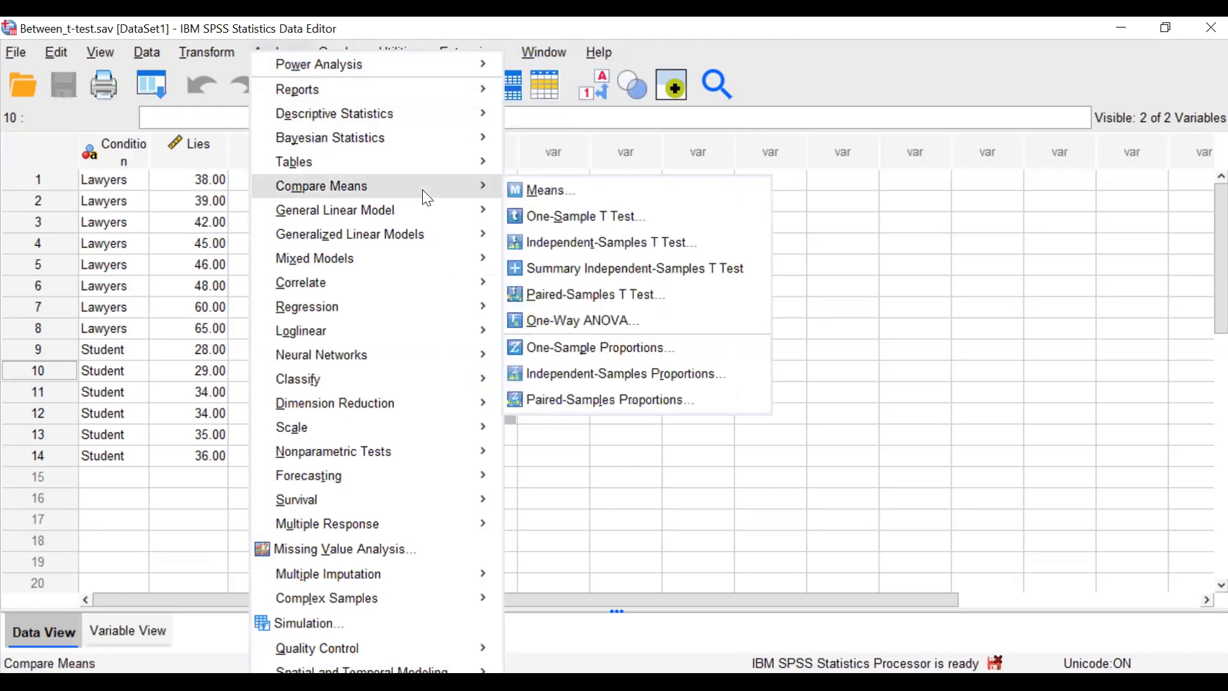
pyautogui.click(594, 251)
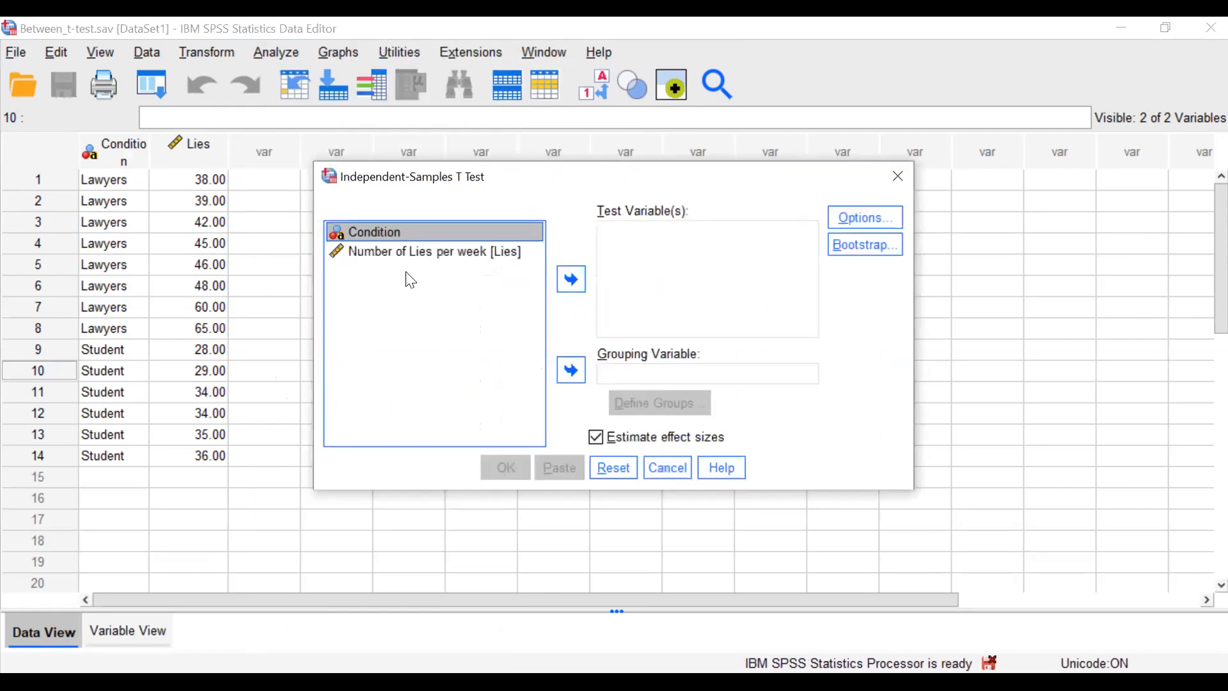
pyautogui.click(568, 377)
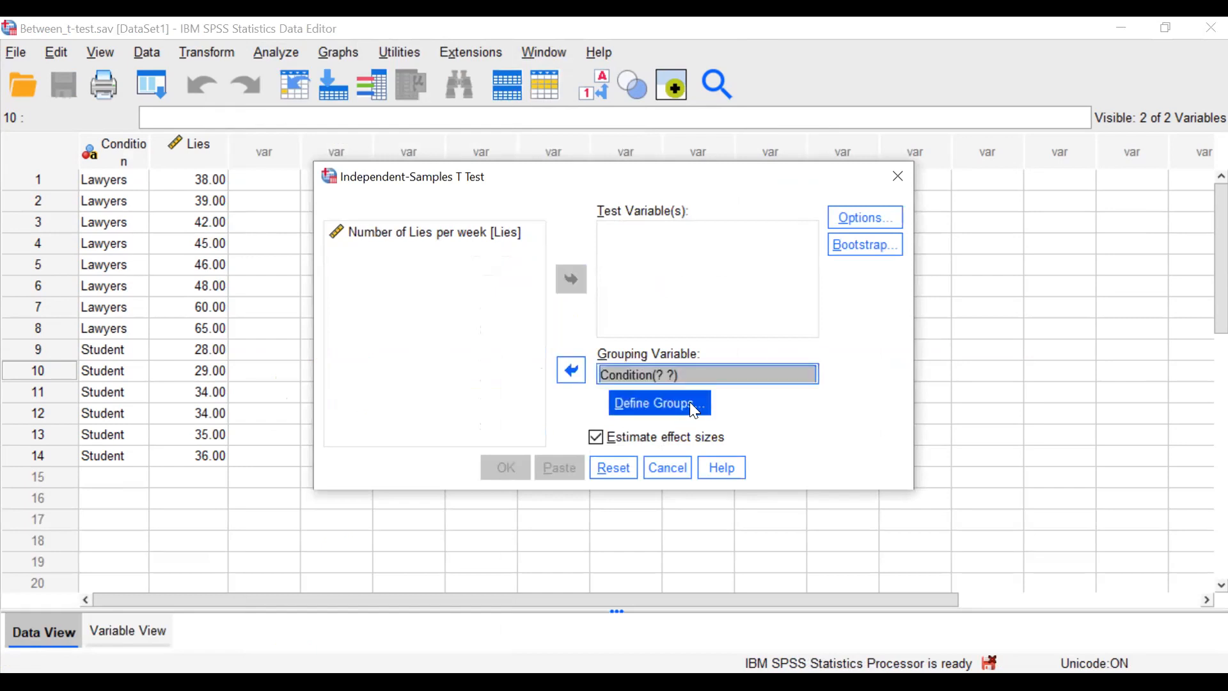
# Define the Condition groups for the t-test as 1 for Group 1 and 2 for Group 2.
pyautogui.click(691, 404)
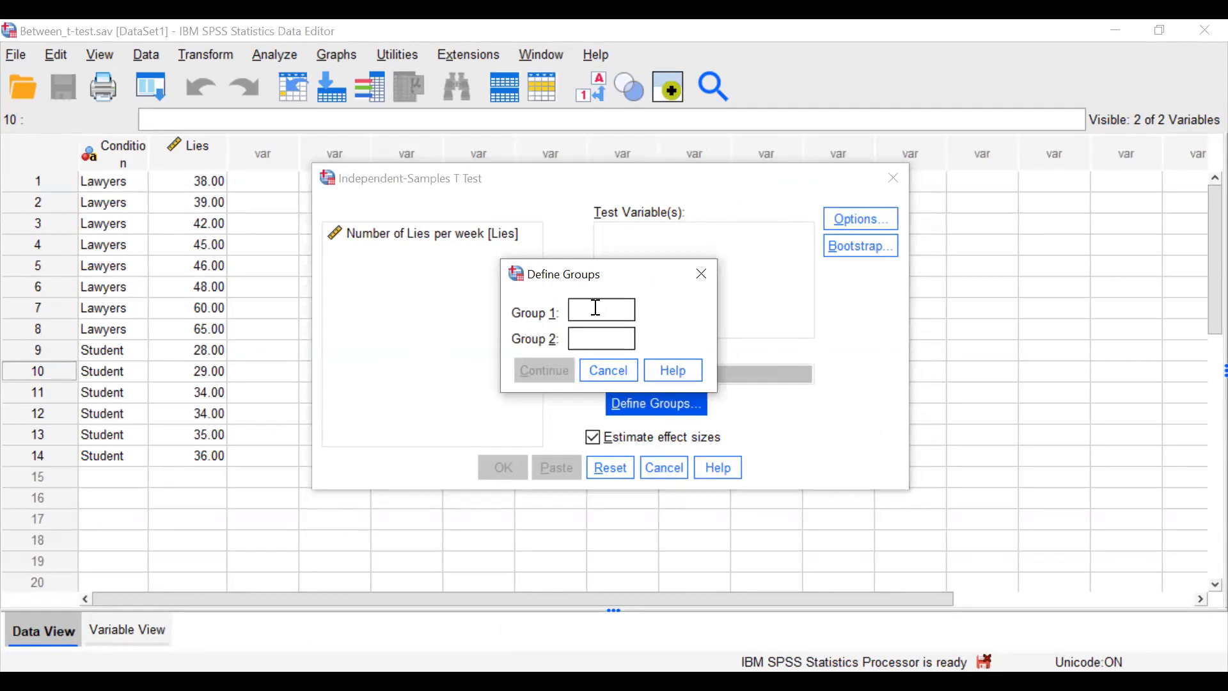
pyautogui.write('1')
pyautogui.press('Tab')
pyautogui.write('2')
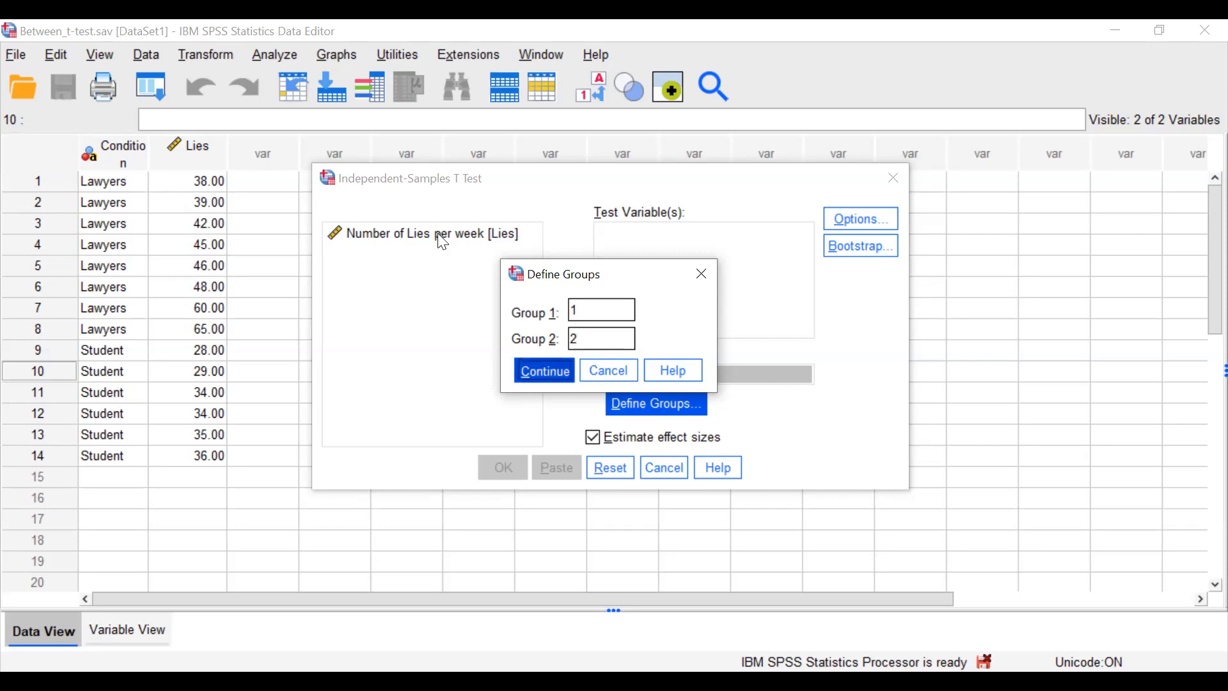
pyautogui.press('Return')
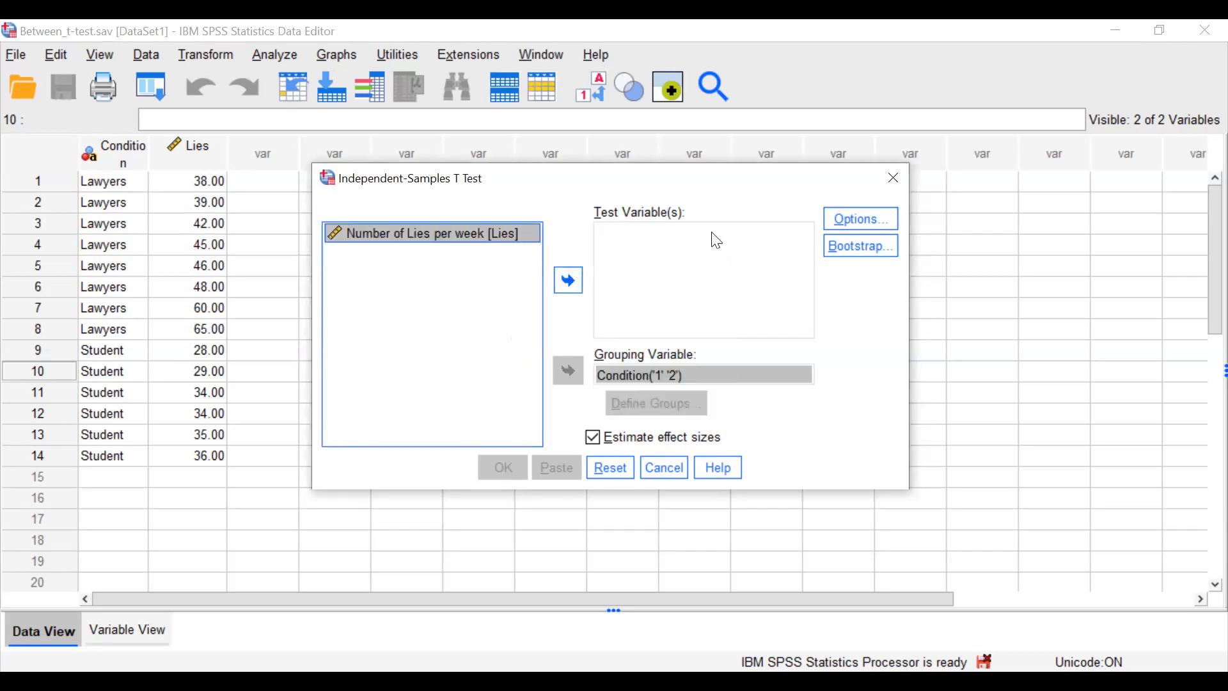
# Add Number of Lies per week as the test variable, keep the 95% confidence interval and run the t-test.
pyautogui.click(569, 280)
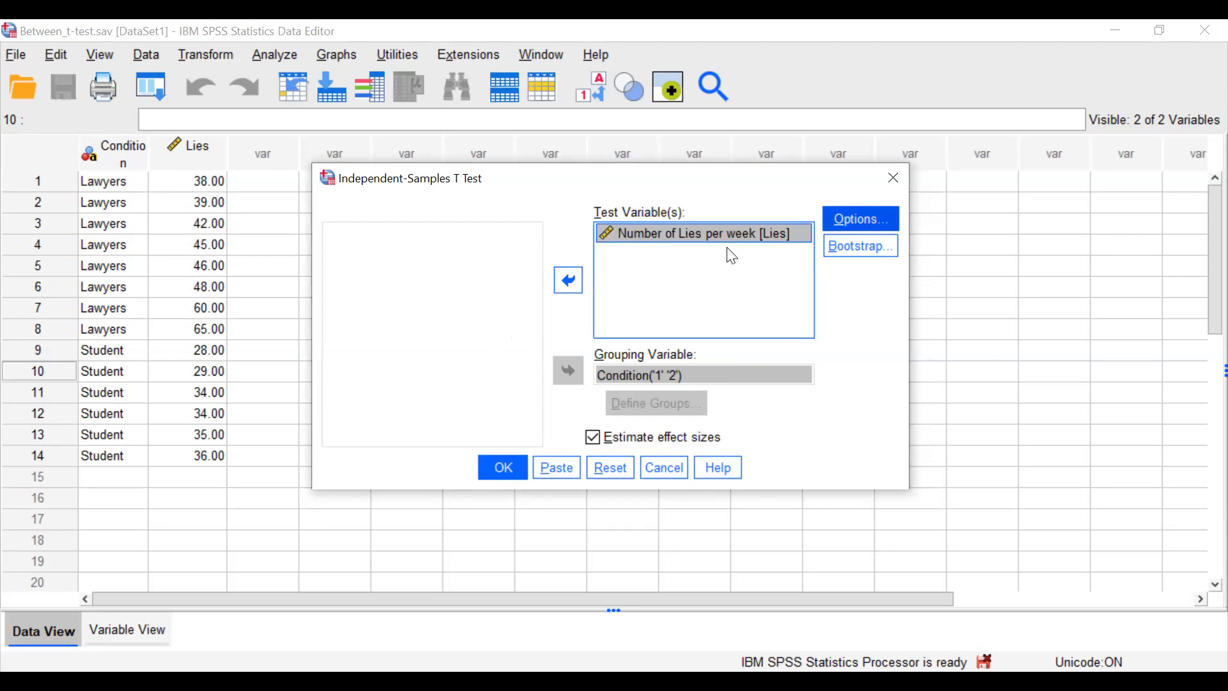
pyautogui.hotkey('alt', 'o')
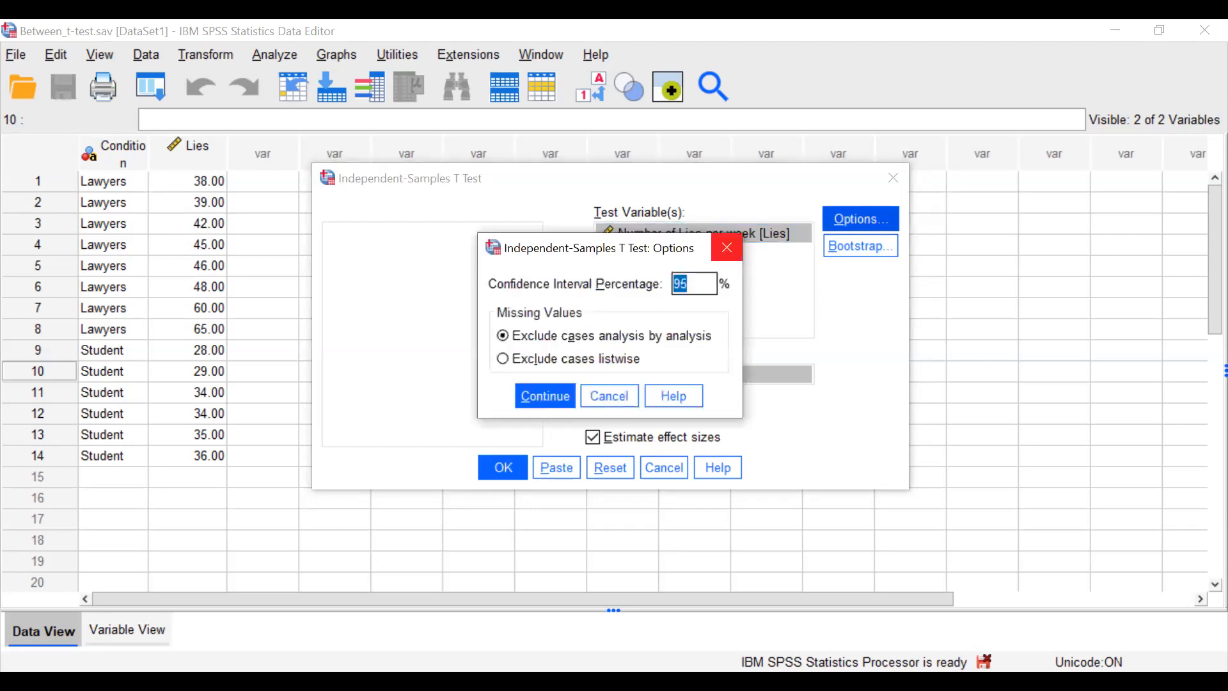
pyautogui.press('Return')
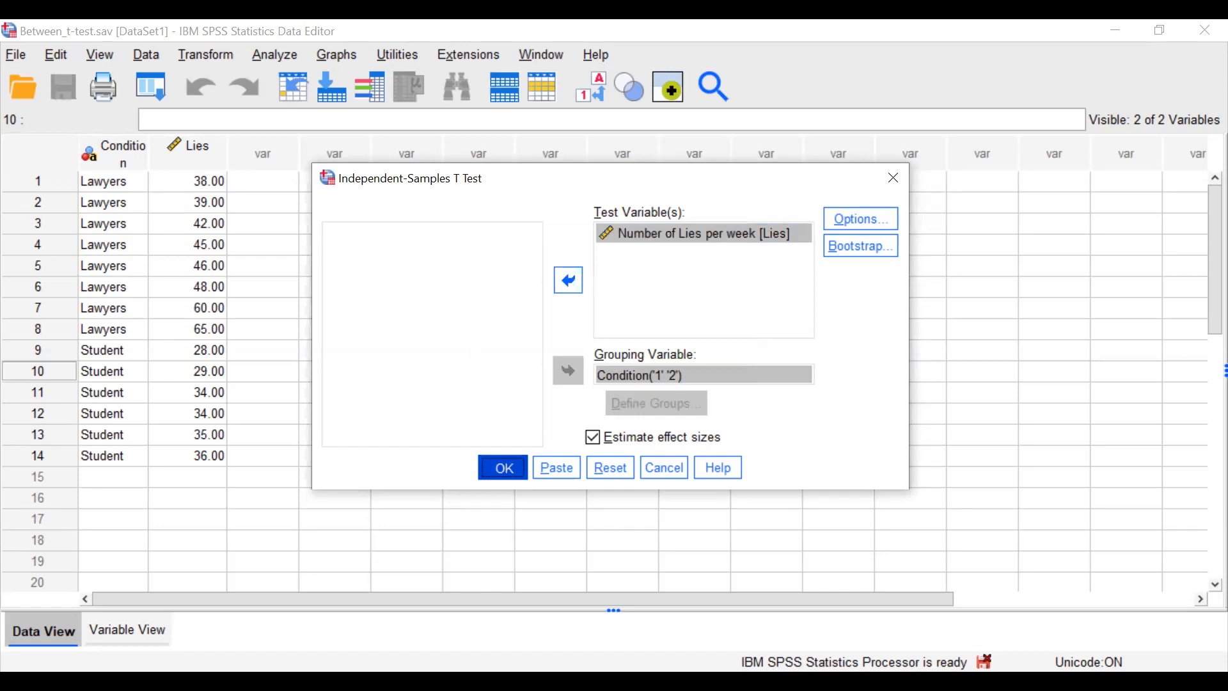
pyautogui.press('Return')
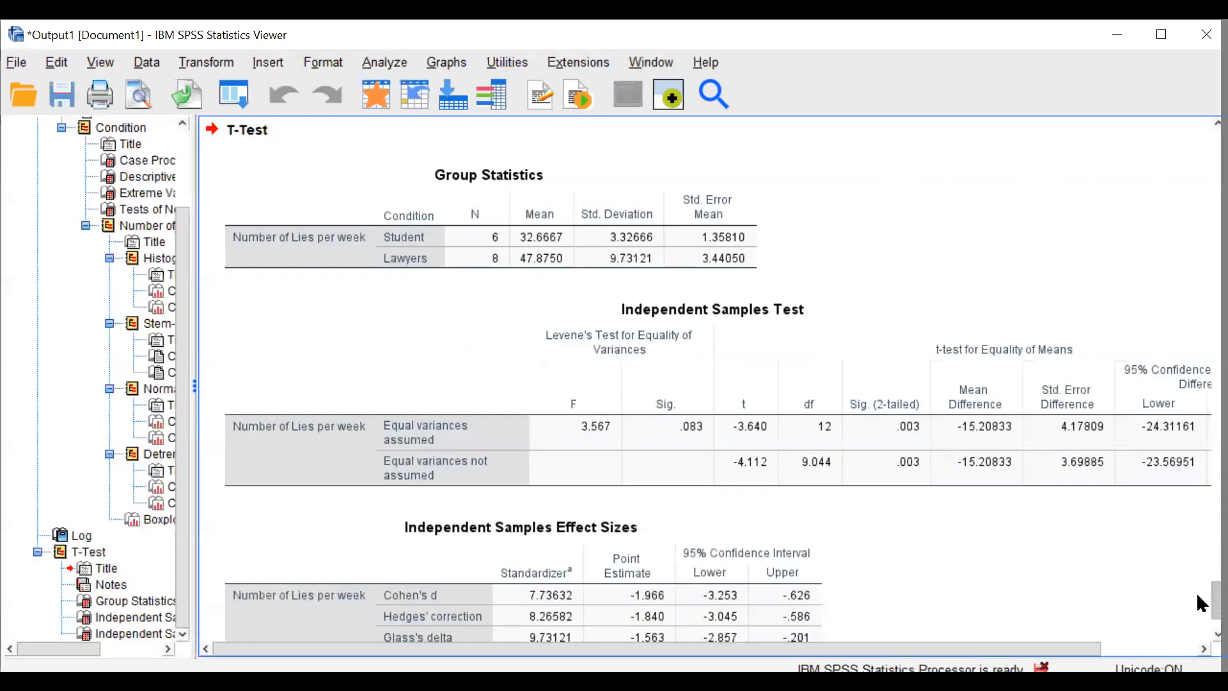
# Examine the Group Statistics and Independent Samples Test tables, including Levene's test and the confidence interval of the difference.
pyautogui.scroll(2, 1197, 597)
pyautogui.click(377, 348)
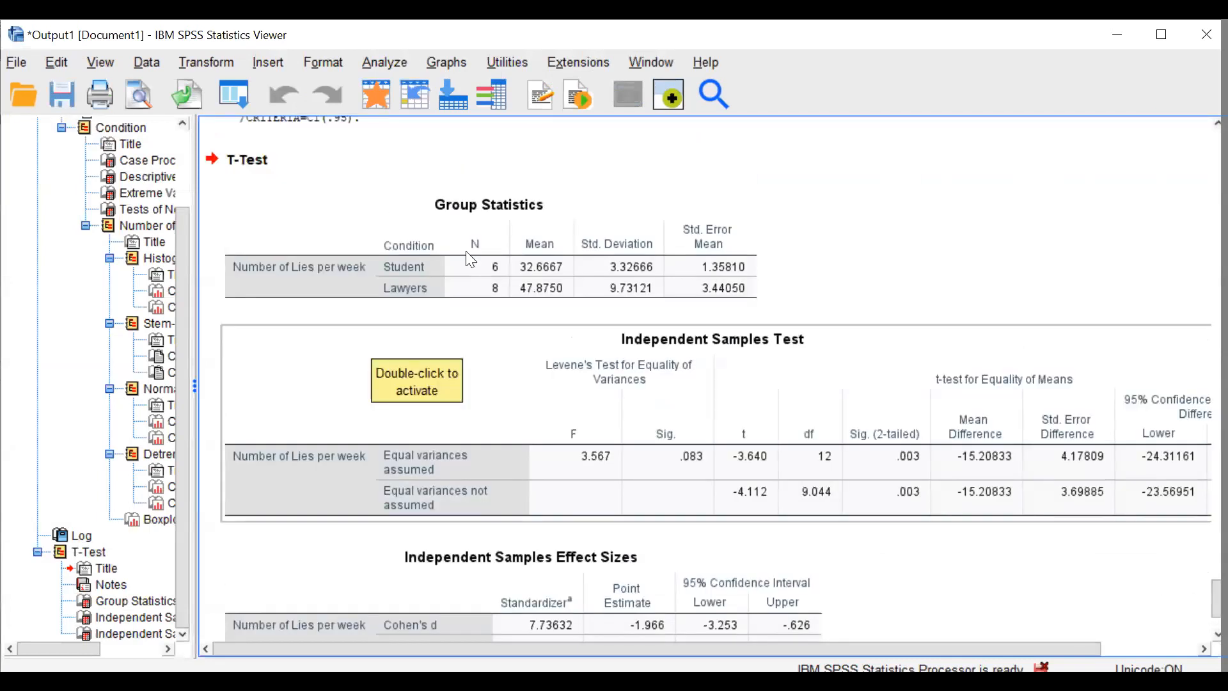
pyautogui.click(844, 191)
pyautogui.click(480, 263)
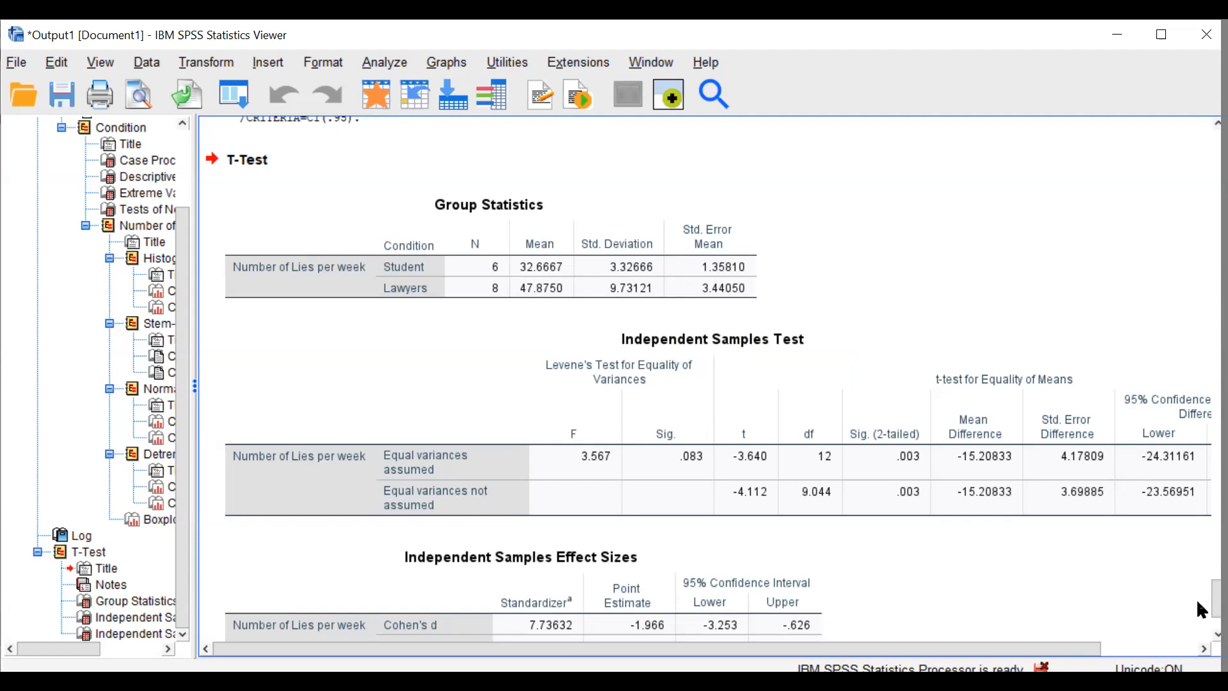
pyautogui.scroll(-1, 473, 316)
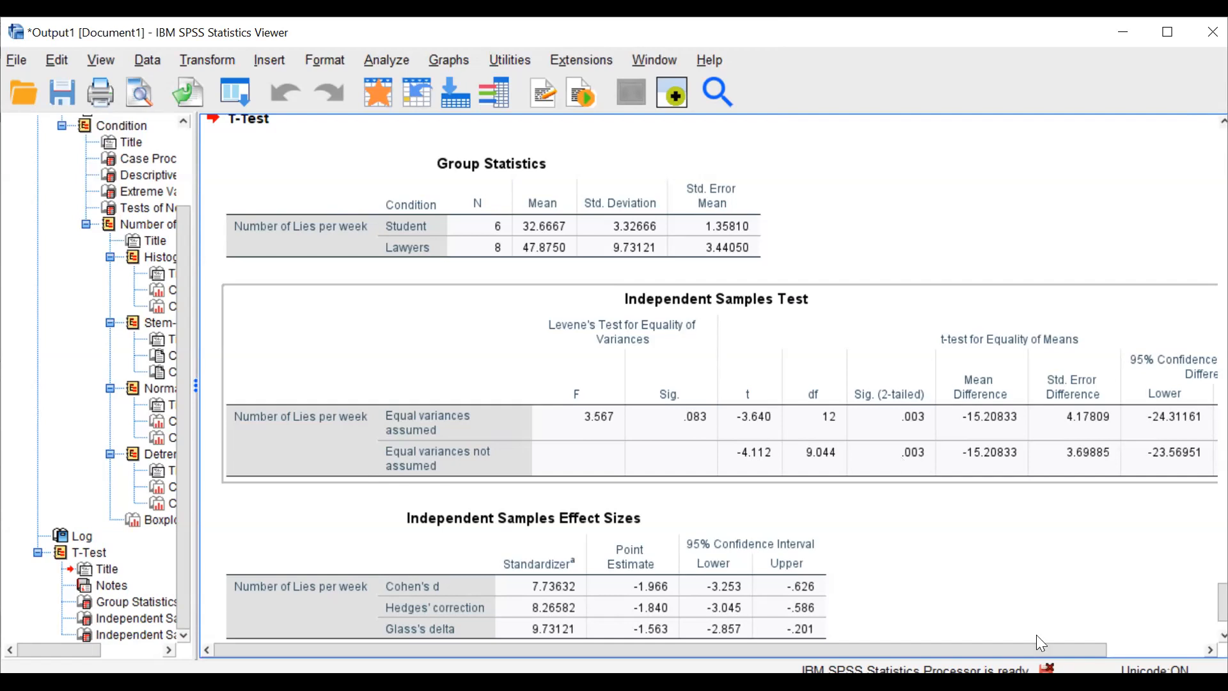
pyautogui.moveTo(1075, 646); pyautogui.dragTo(1184, 636)
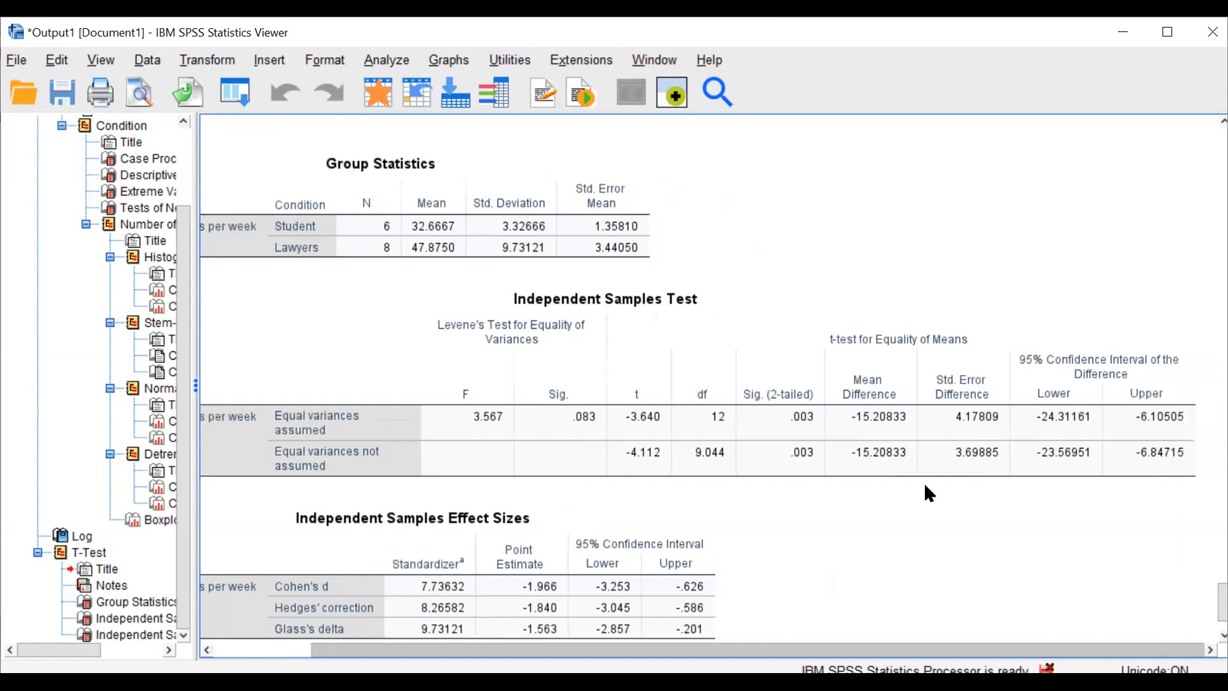
# Review the Group Statistics and Independent Samples Test significance values, and switch to the Report t-test slide in PowerPoint.
pyautogui.click(653, 448)
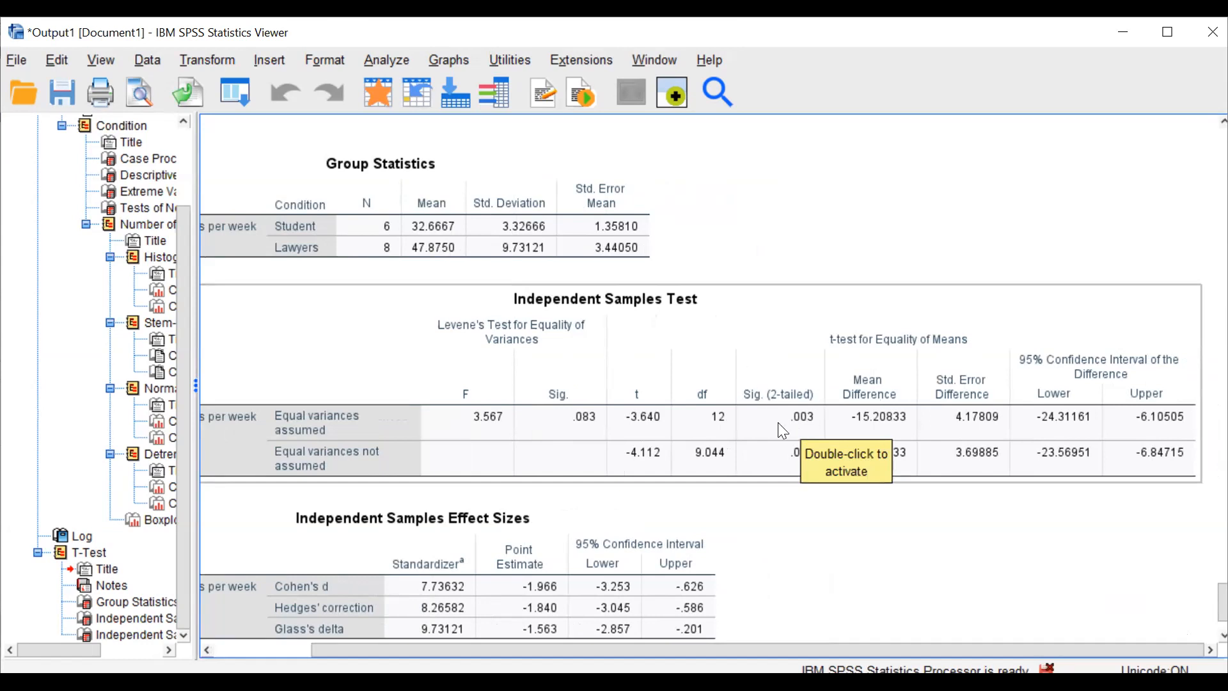
pyautogui.click(313, 228)
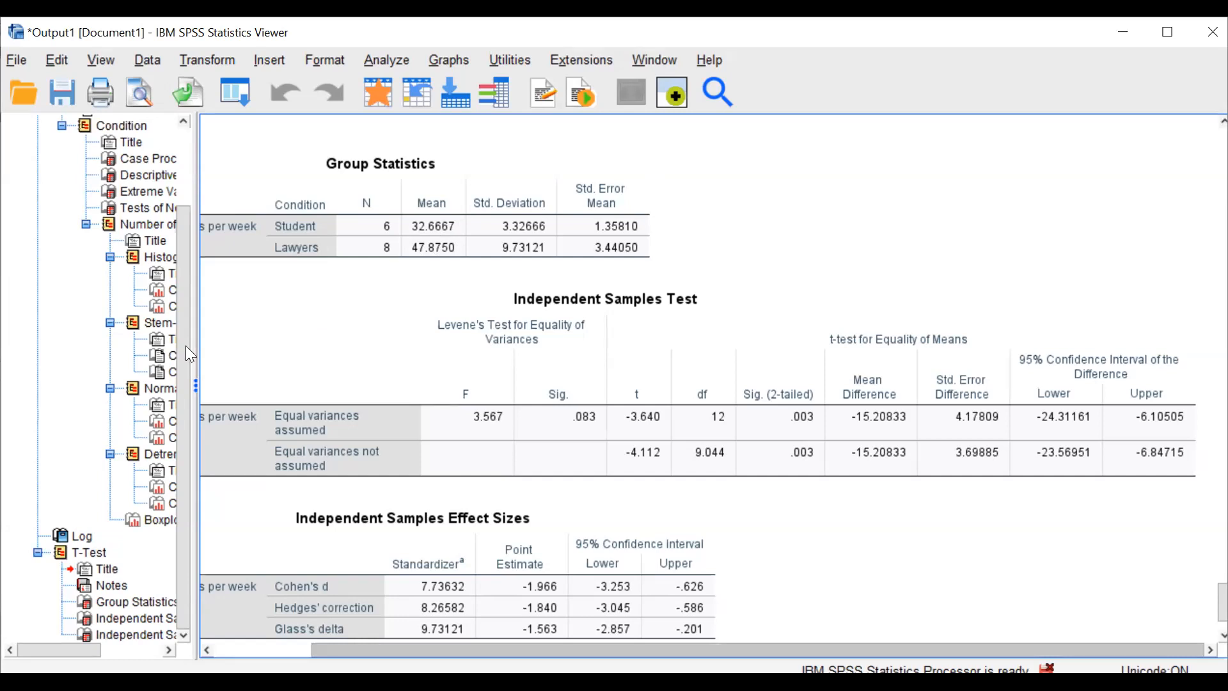
pyautogui.hotkey('alt', 'Tab')
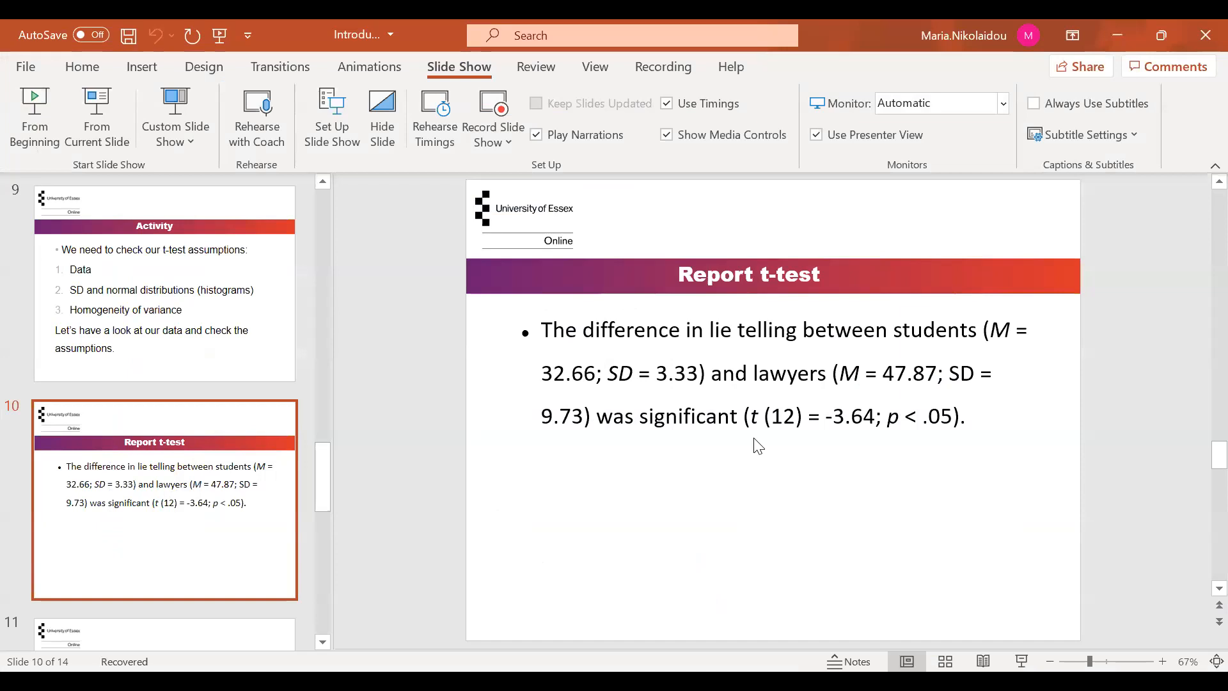
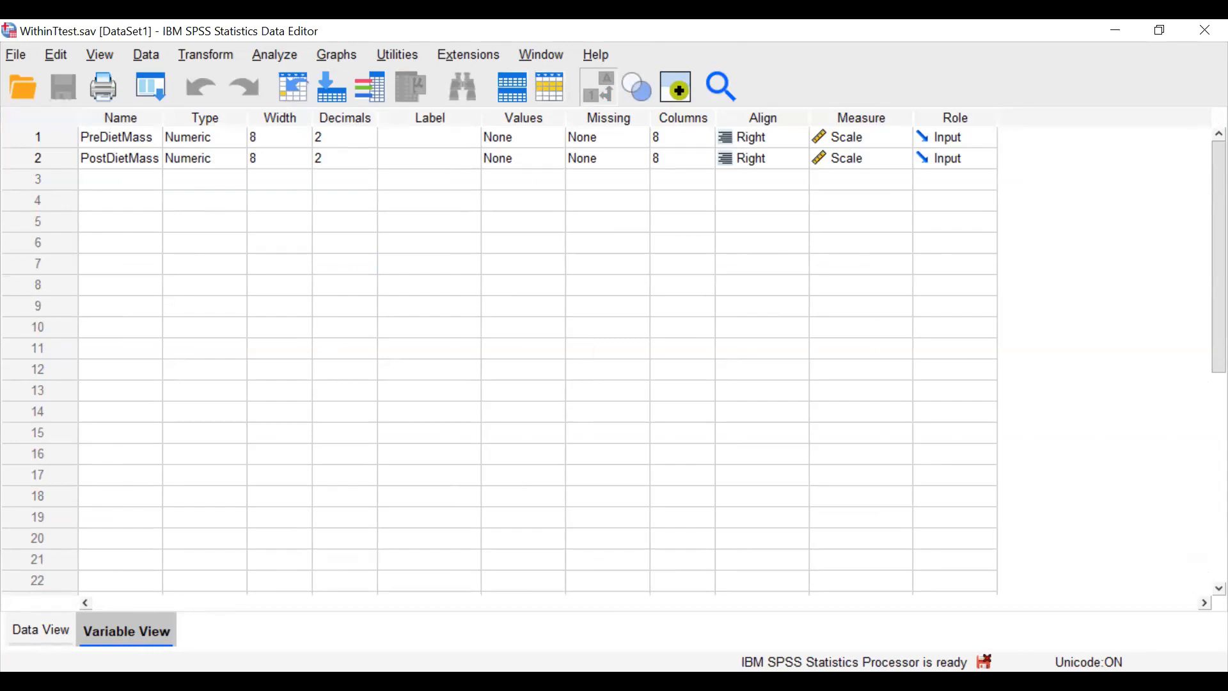
# Show the case data of WithinTtest.sav and examine the paired PreDietMass and PostDietMass values.
pyautogui.click(23, 629)
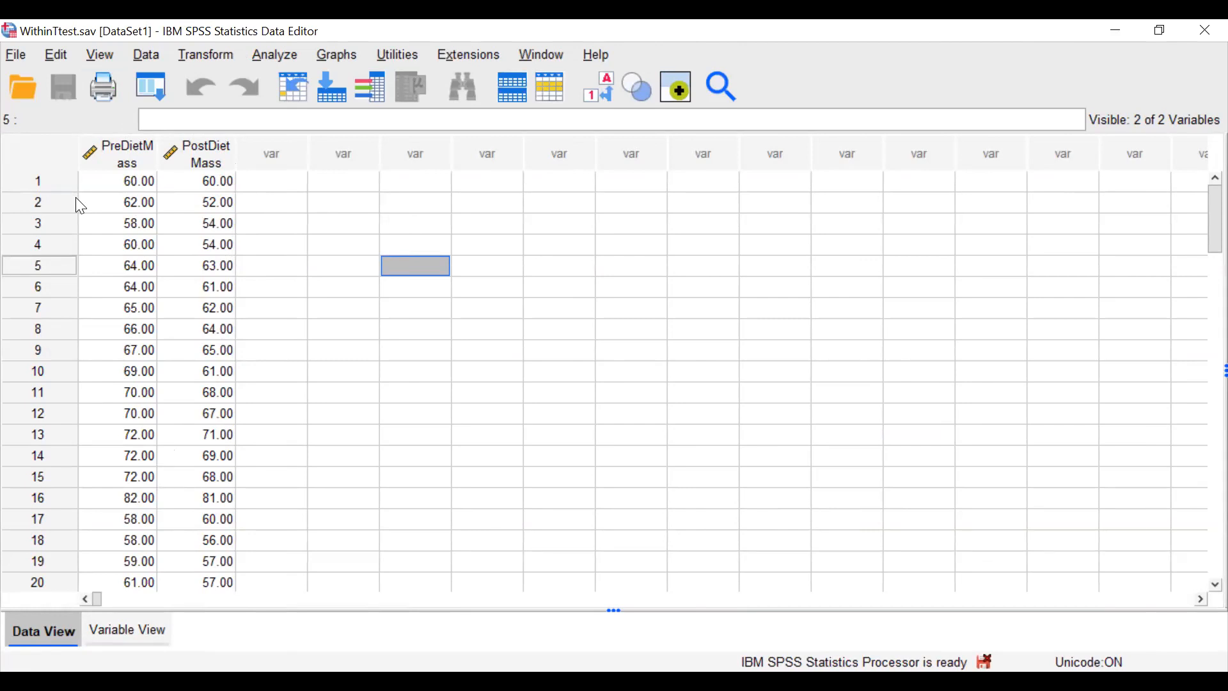
pyautogui.click(142, 190)
pyautogui.press('Tab')
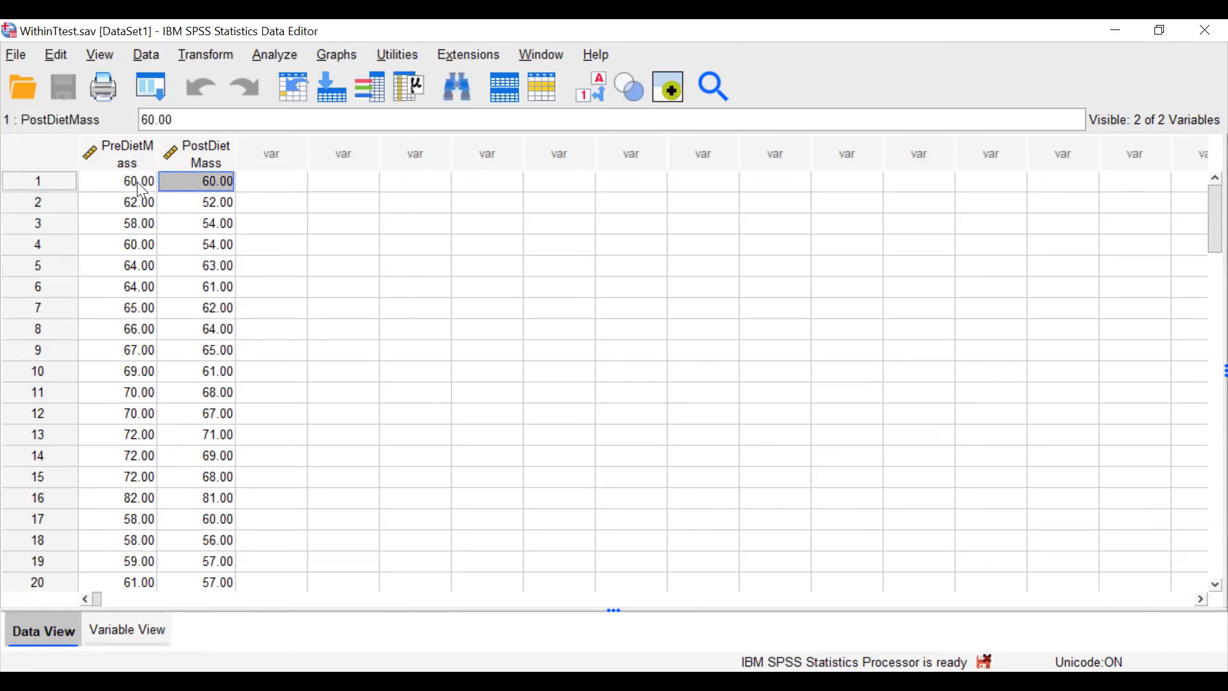
pyautogui.click(142, 190)
pyautogui.press('Tab')
pyautogui.click(416, 336)
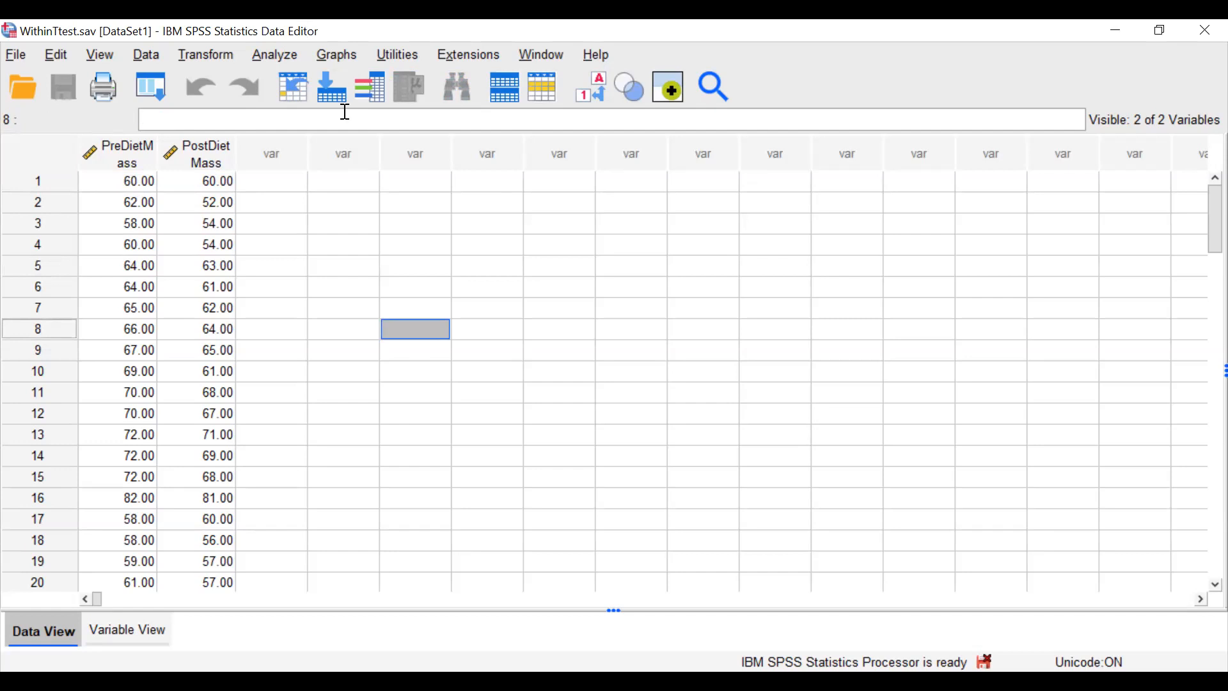
pyautogui.click(267, 389)
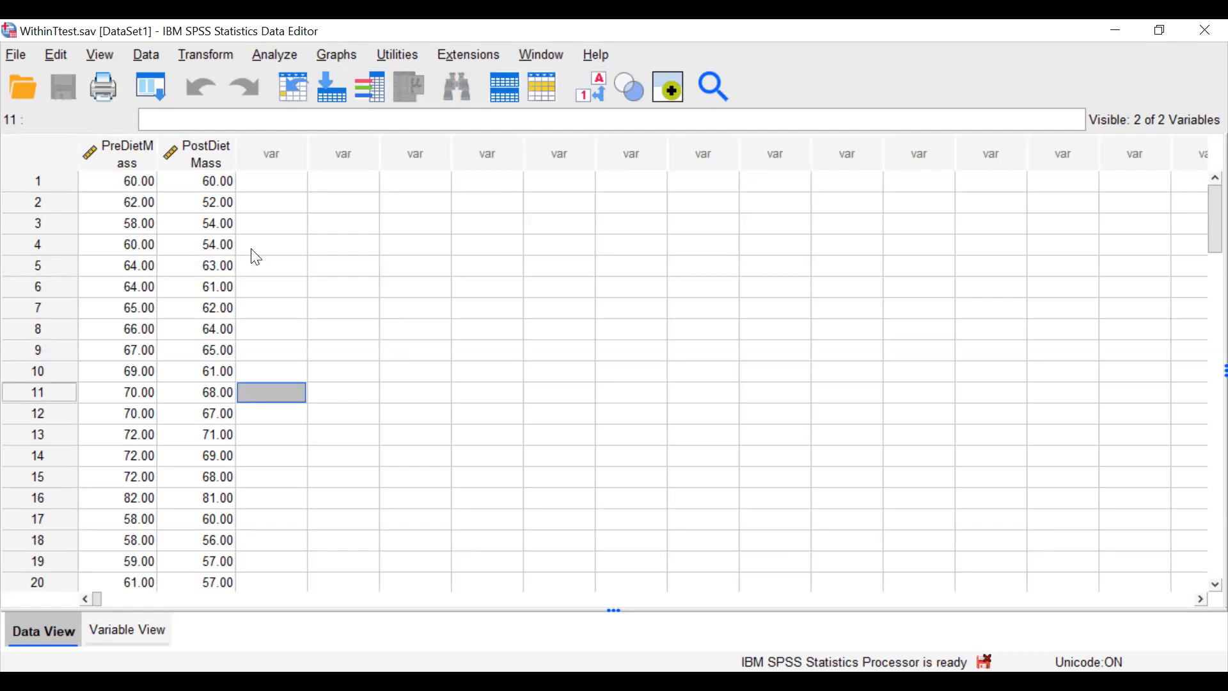
pyautogui.click(252, 250)
pyautogui.click(184, 226)
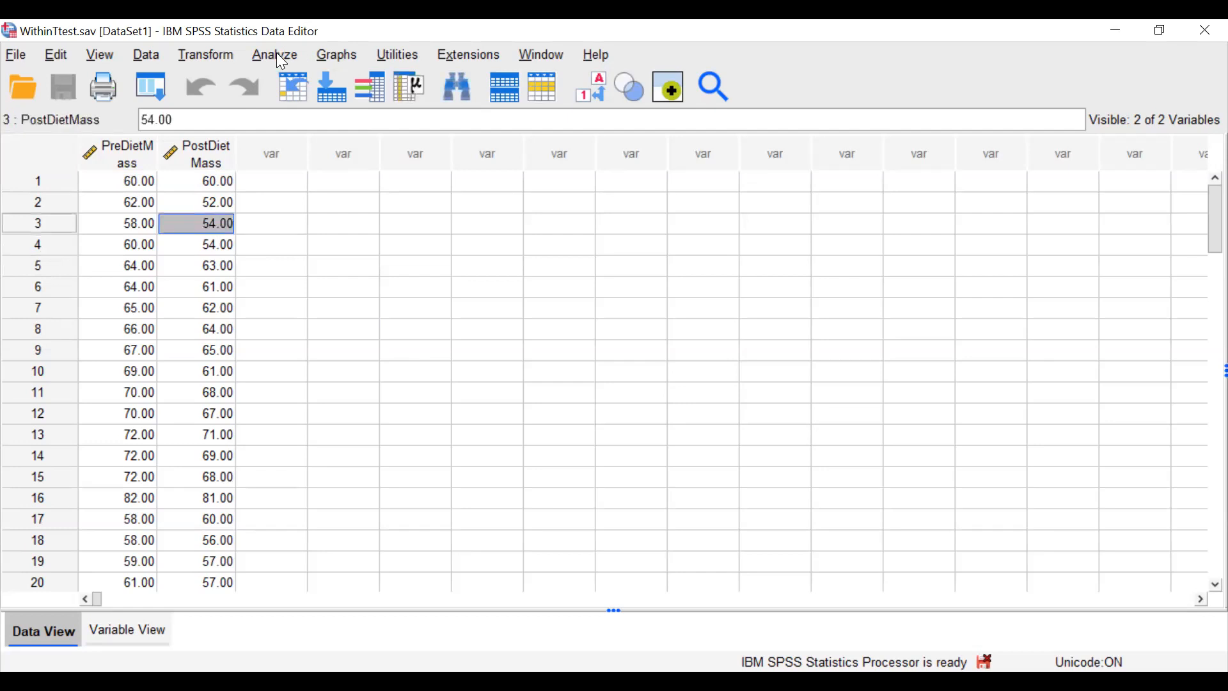
# Start an Explore analysis with PreDietMass and PostDietMass as the dependent variables.
pyautogui.click(275, 55)
pyautogui.moveTo(411, 119)
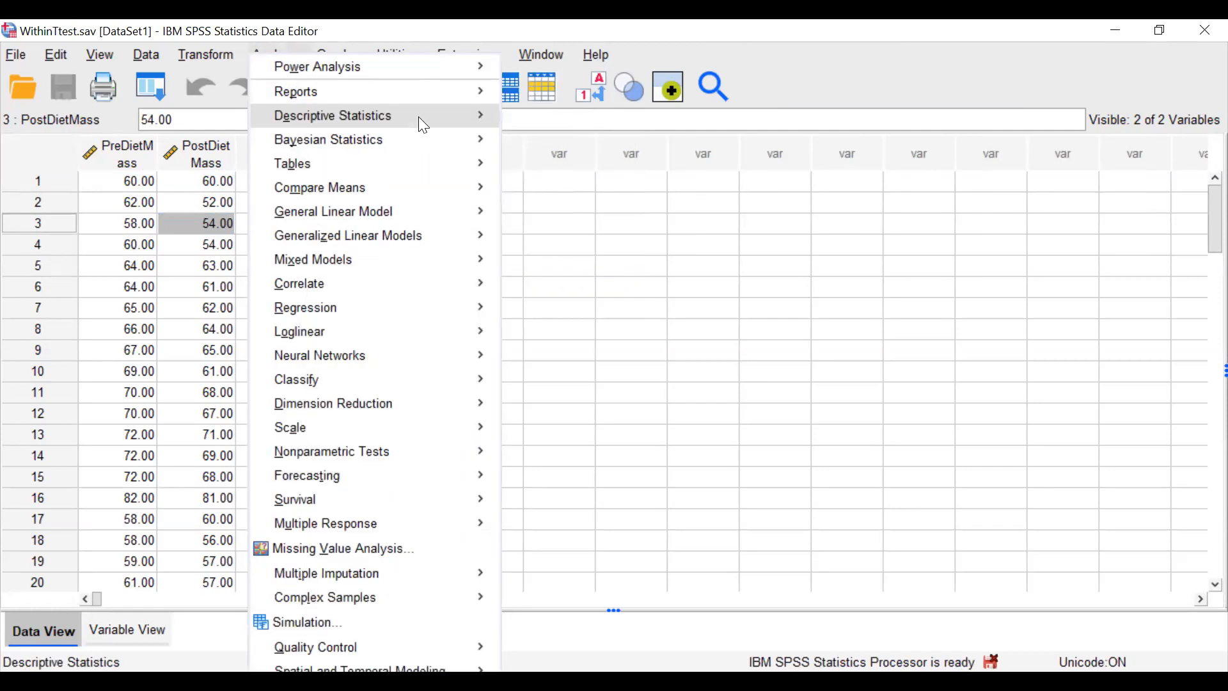
pyautogui.click(554, 171)
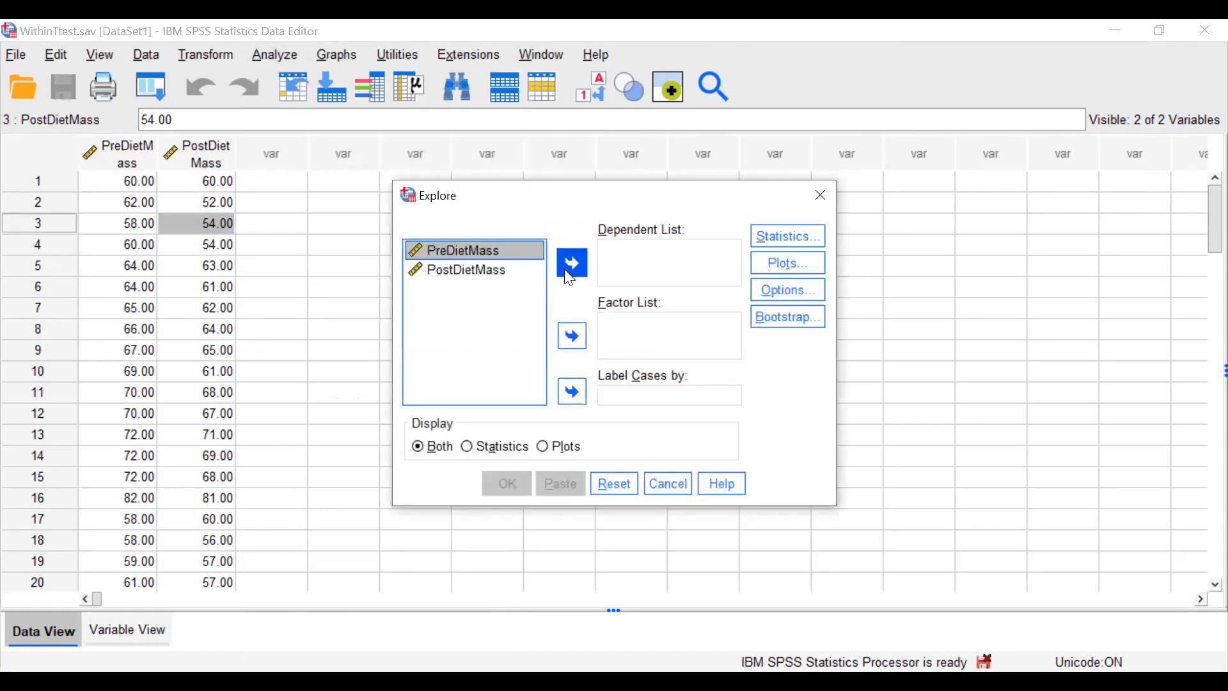
pyautogui.click(567, 272)
pyautogui.click(482, 255)
pyautogui.click(577, 266)
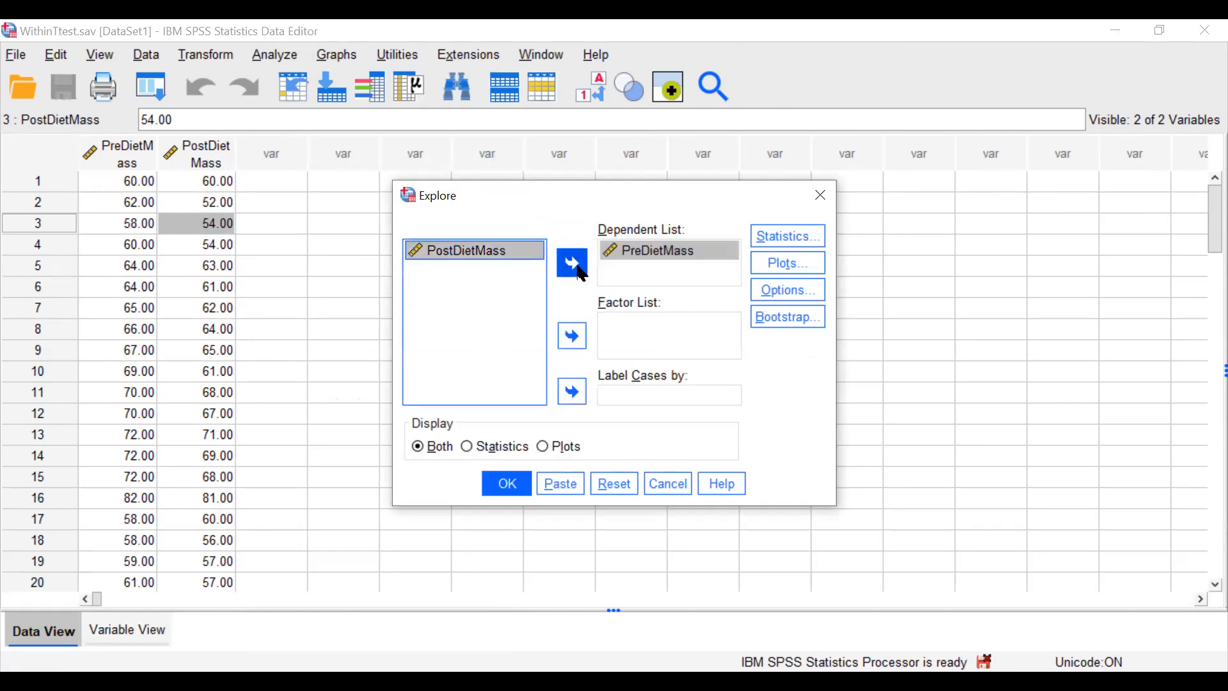
# Include outliers, histograms and normality plots with tests in the Explore analysis and run it.
pyautogui.click(814, 242)
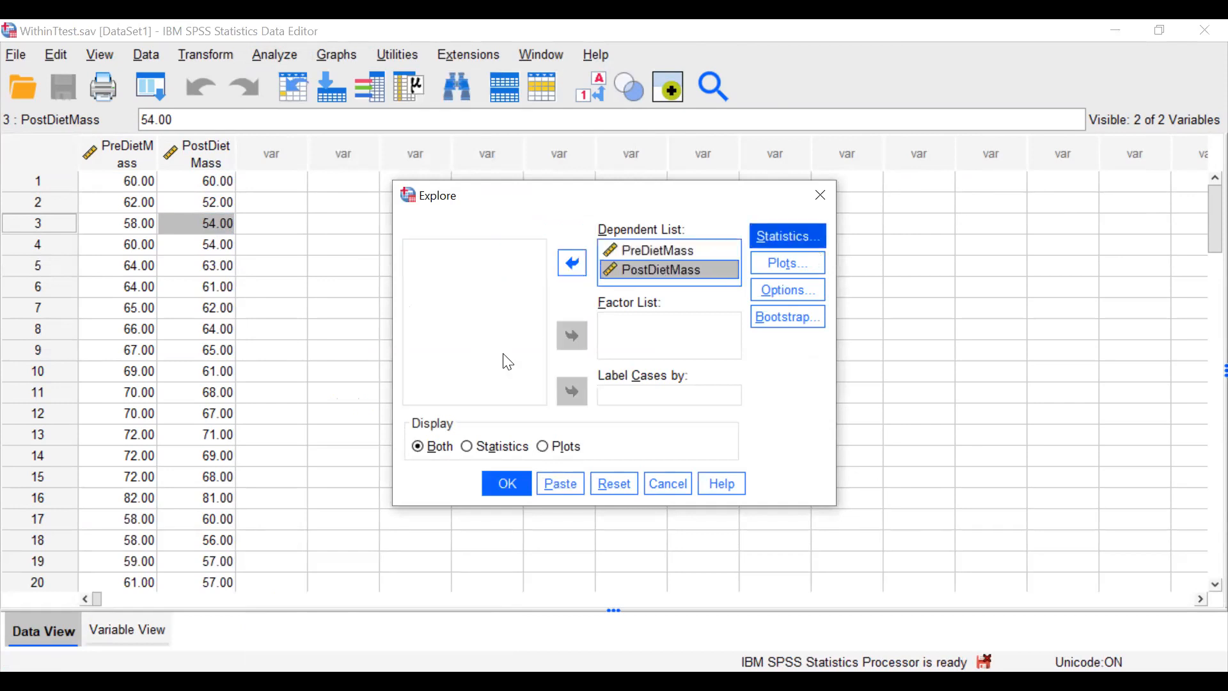
pyautogui.click(496, 363)
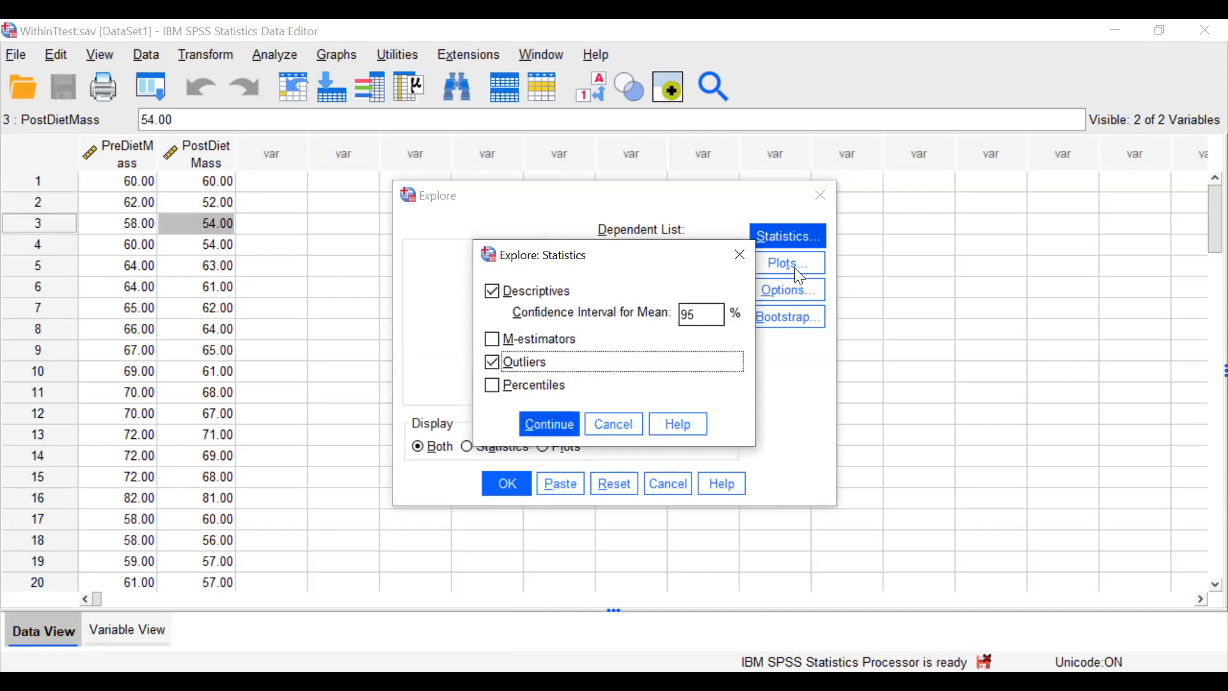
pyautogui.click(660, 271)
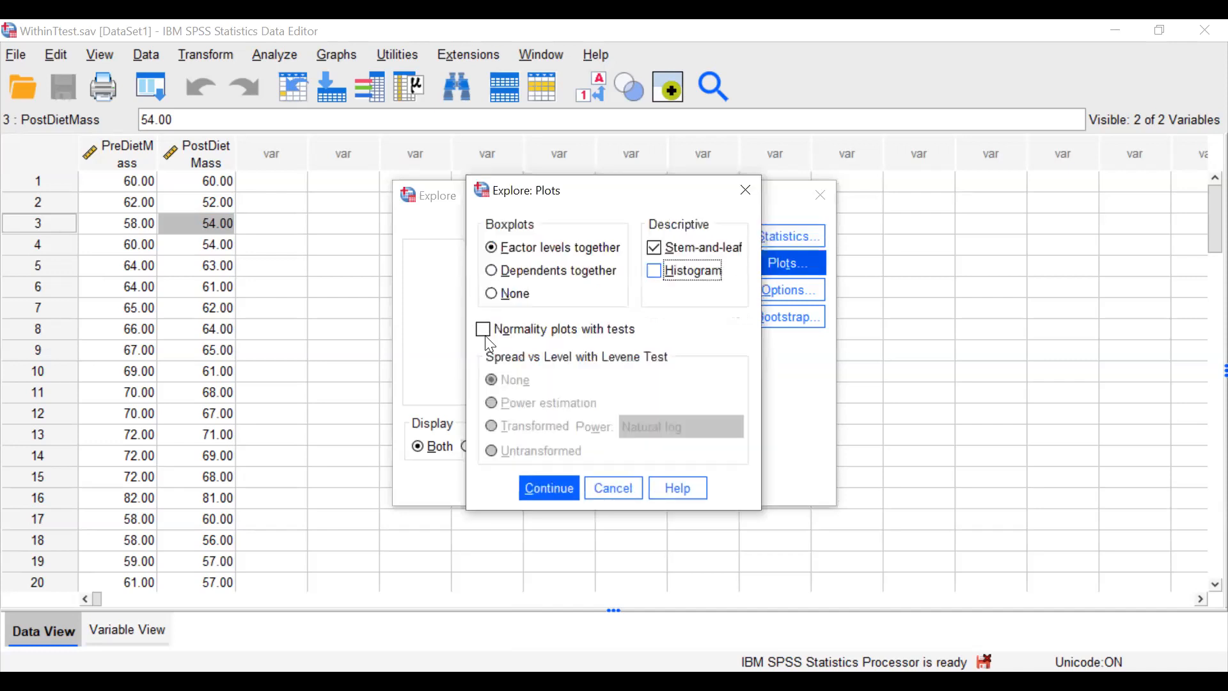
pyautogui.click(484, 330)
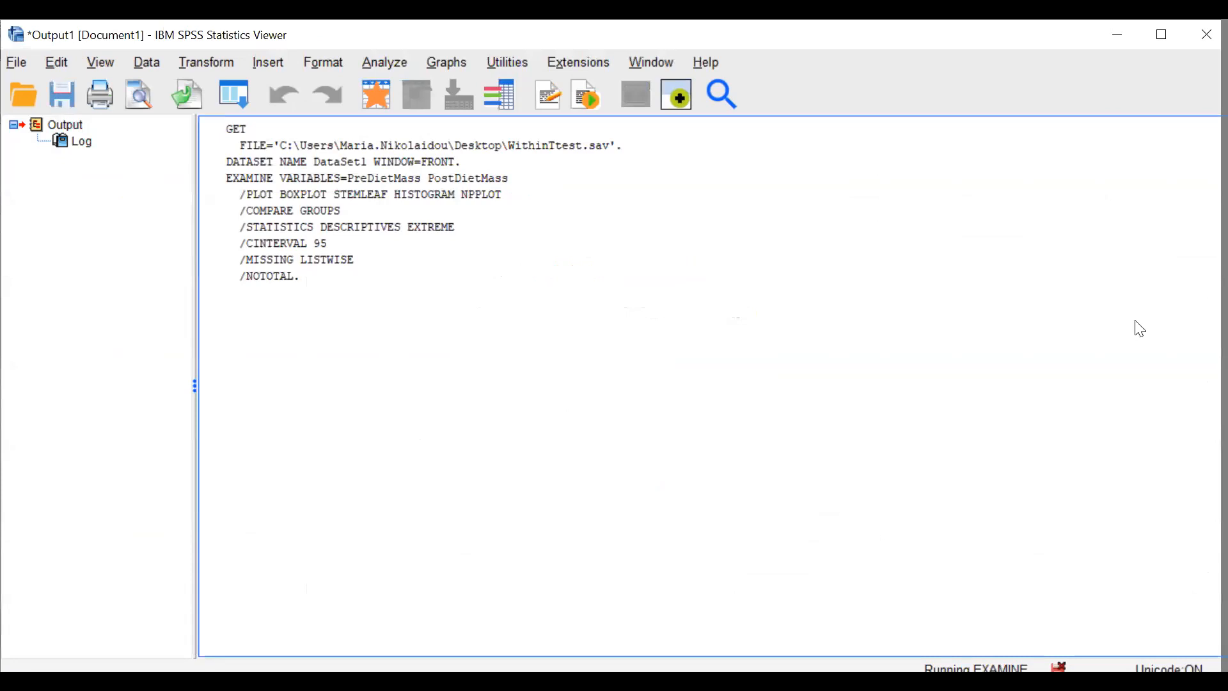
# Examine the Case Processing Summary and the Descriptives table for PreDietMass and PostDietMass.
pyautogui.click(250, 325)
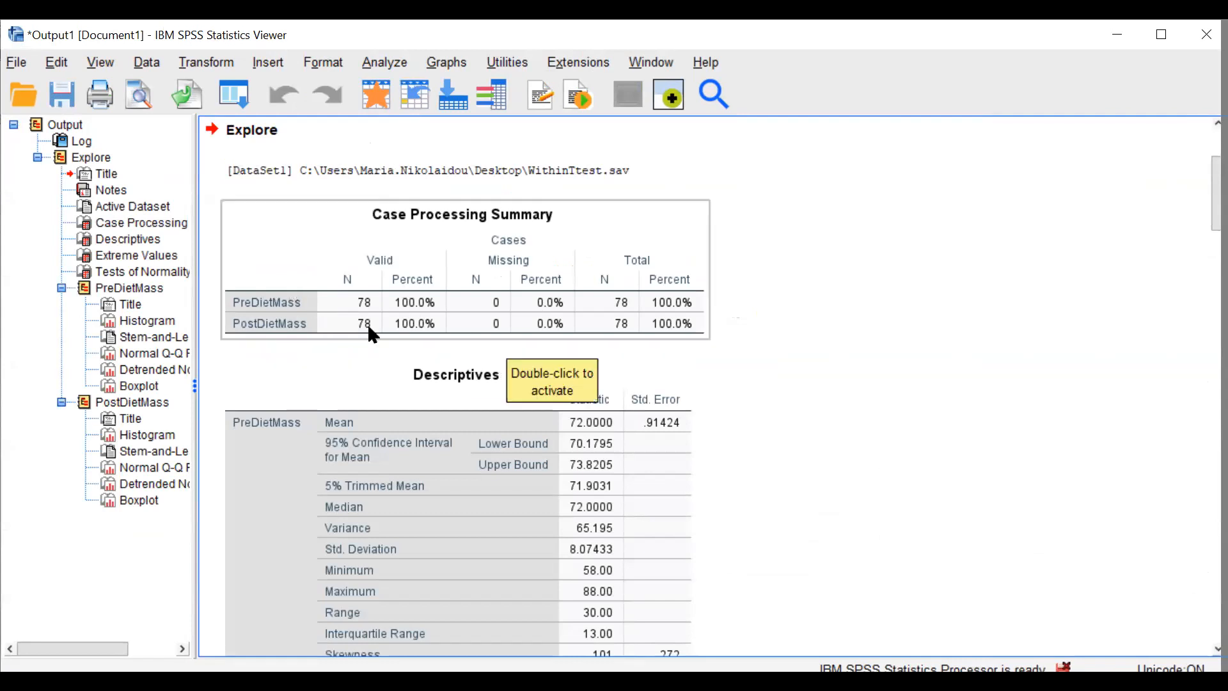
pyautogui.click(1131, 221)
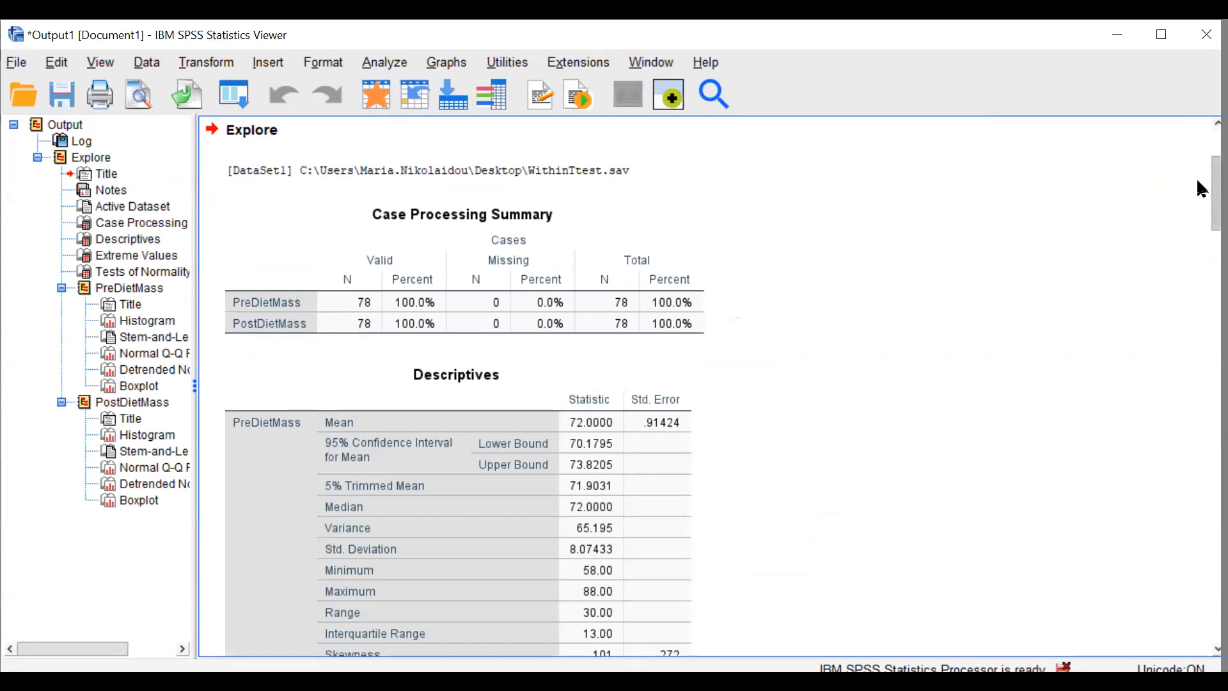
pyautogui.scroll(-1, 1201, 190)
pyautogui.scroll(-3, 1197, 193)
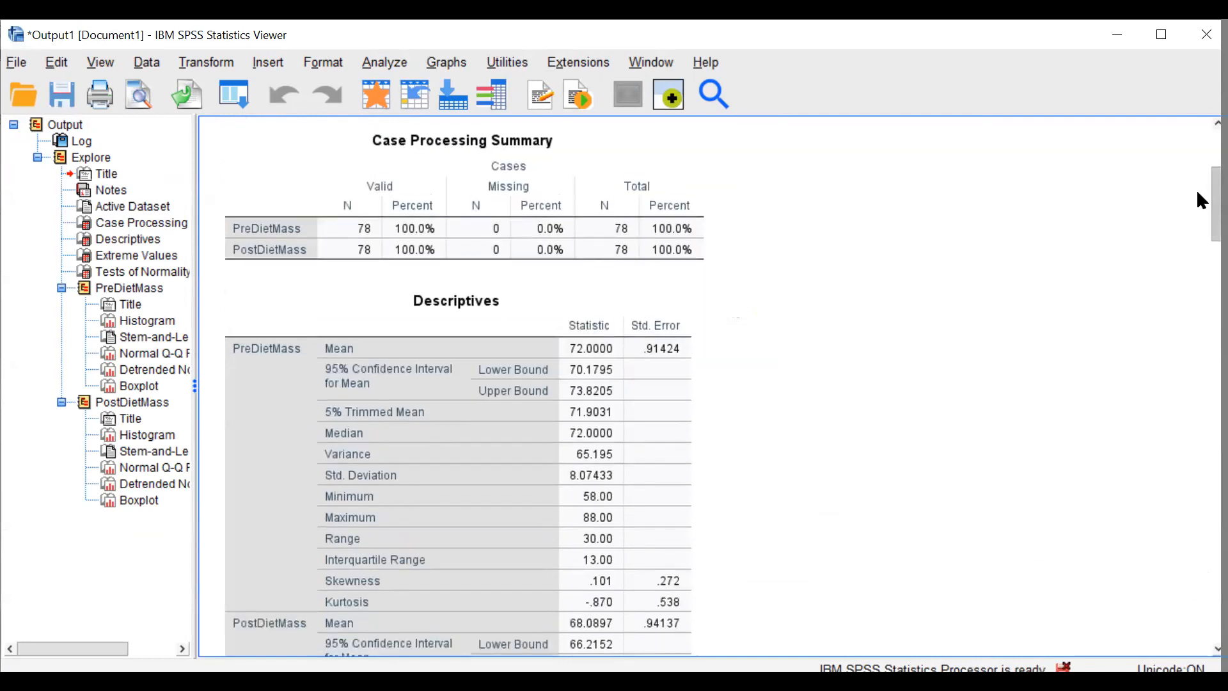
pyautogui.scroll(-5, 448, 134)
pyautogui.click(556, 204)
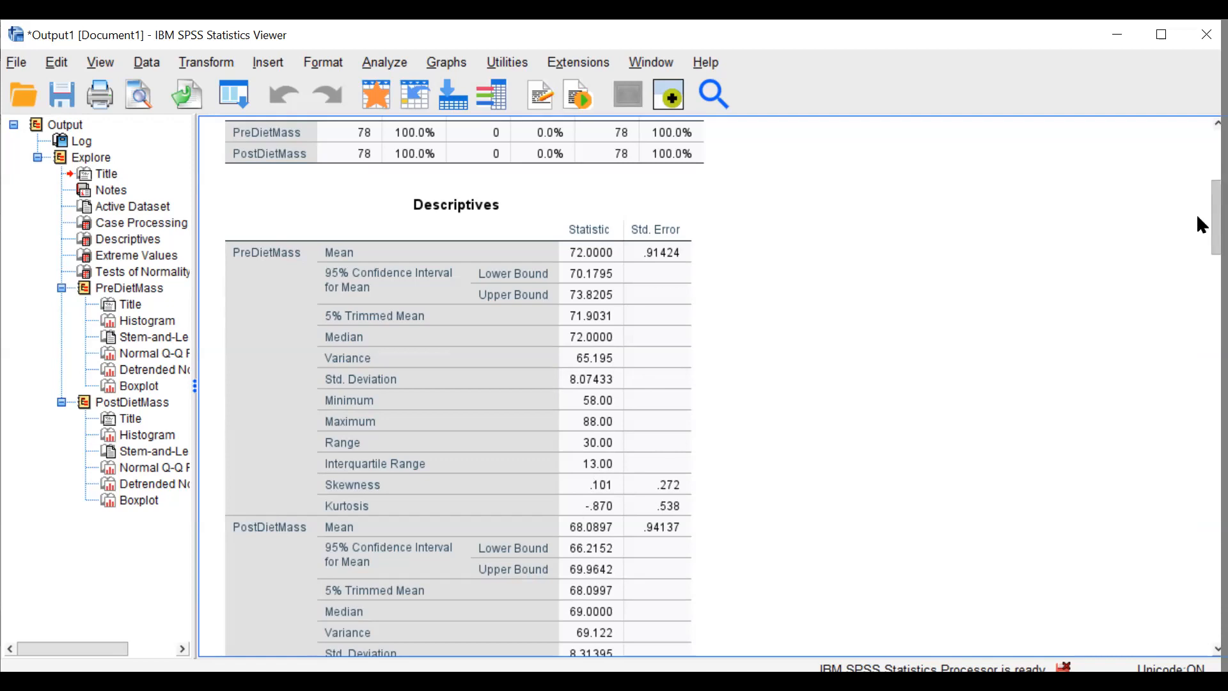
pyautogui.scroll(-3, 1198, 235)
pyautogui.scroll(-5, 461, 384)
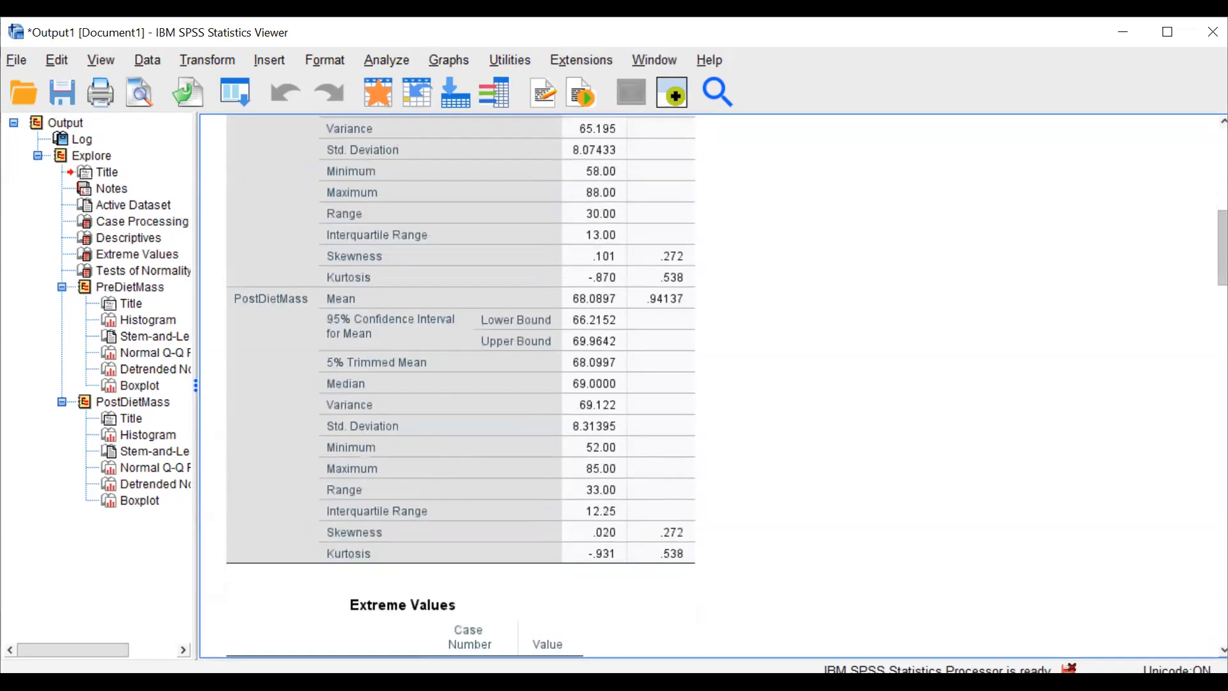
pyautogui.scroll(-1, 461, 383)
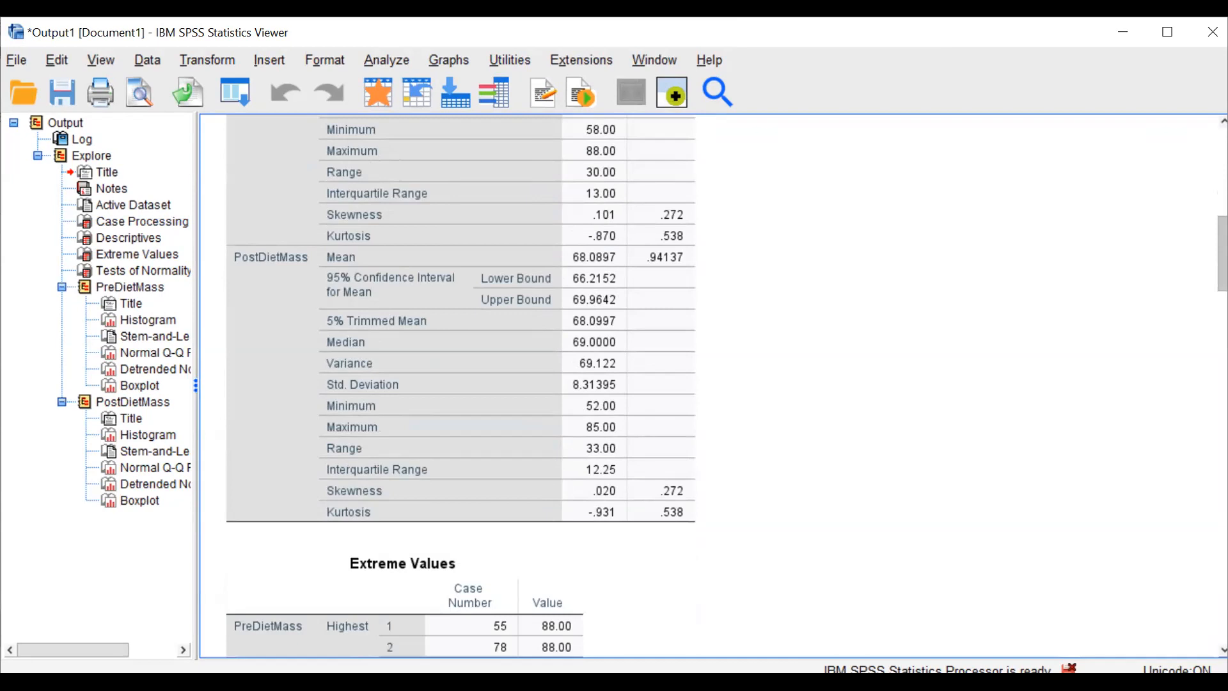
# Examine the Extreme Values table and the Kolmogorov-Smirnov and Shapiro-Wilk significance values in Tests of Normality.
pyautogui.scroll(-3, 710, 384)
pyautogui.scroll(-8, 461, 384)
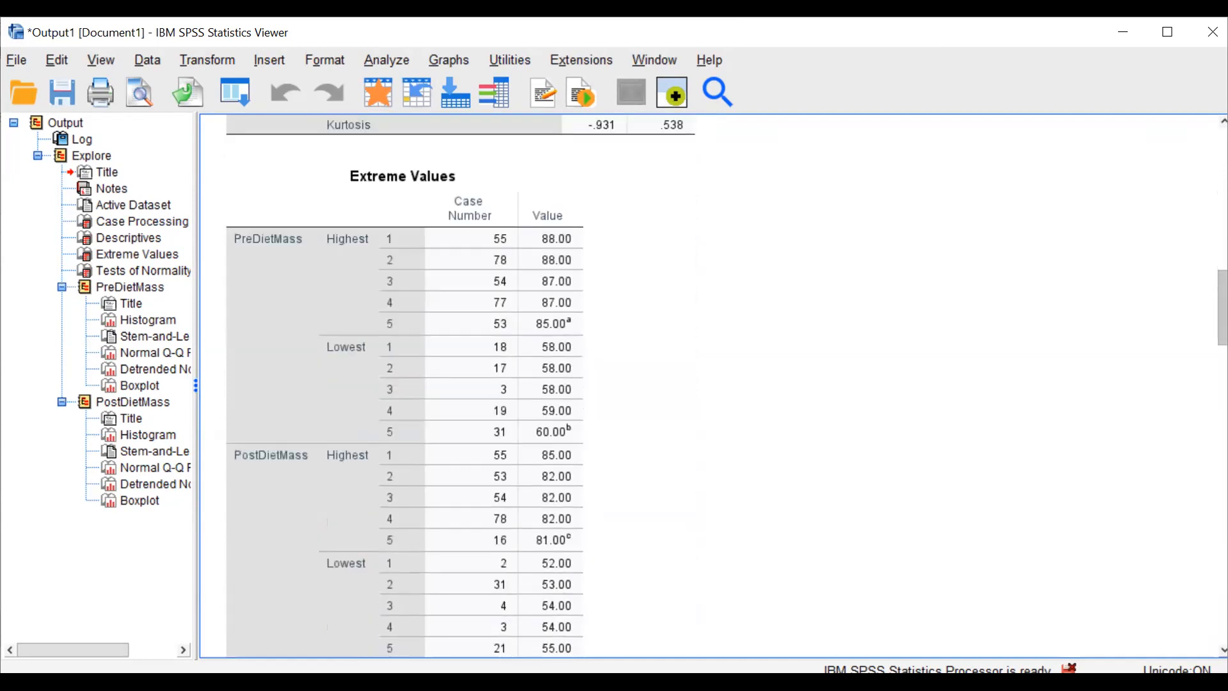
pyautogui.scroll(-1, 711, 384)
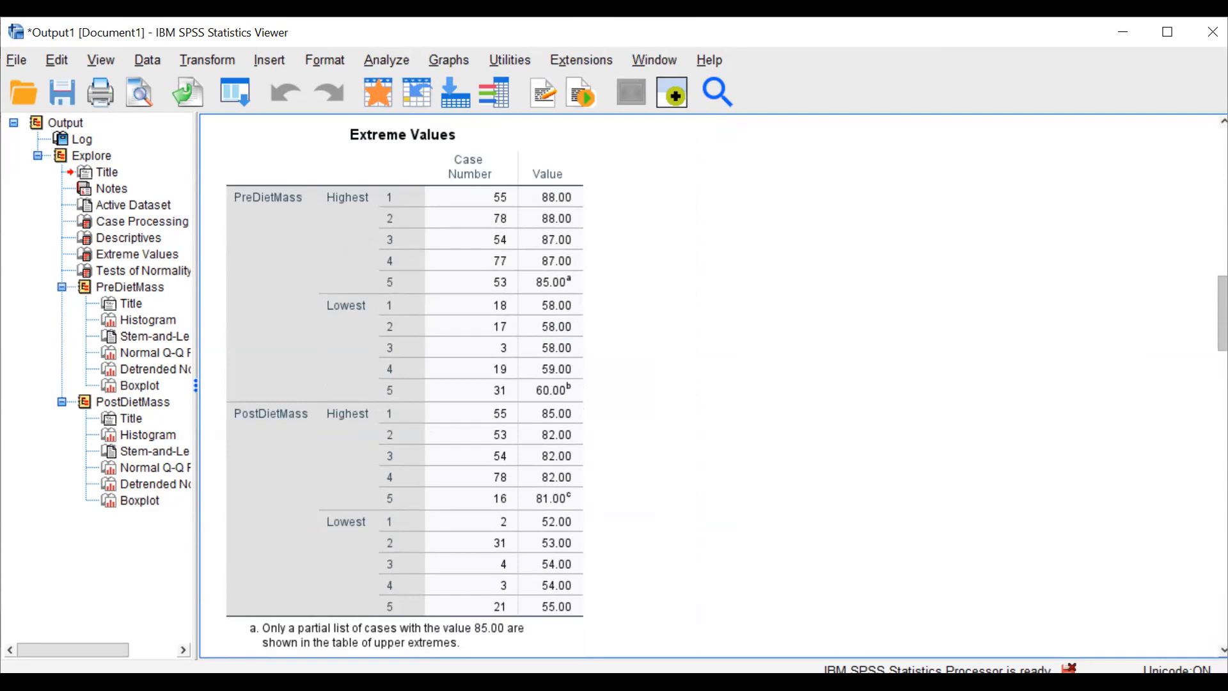
pyautogui.scroll(-4, 661, 351)
pyautogui.scroll(-4, 592, 549)
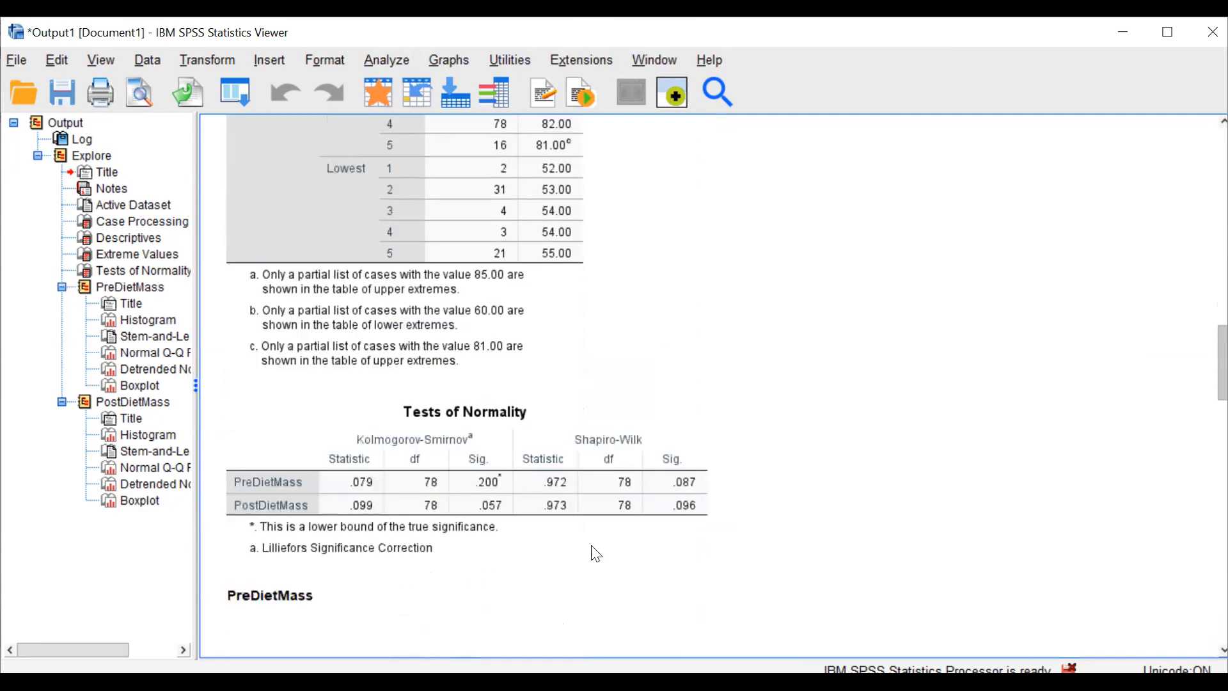
pyautogui.click(402, 513)
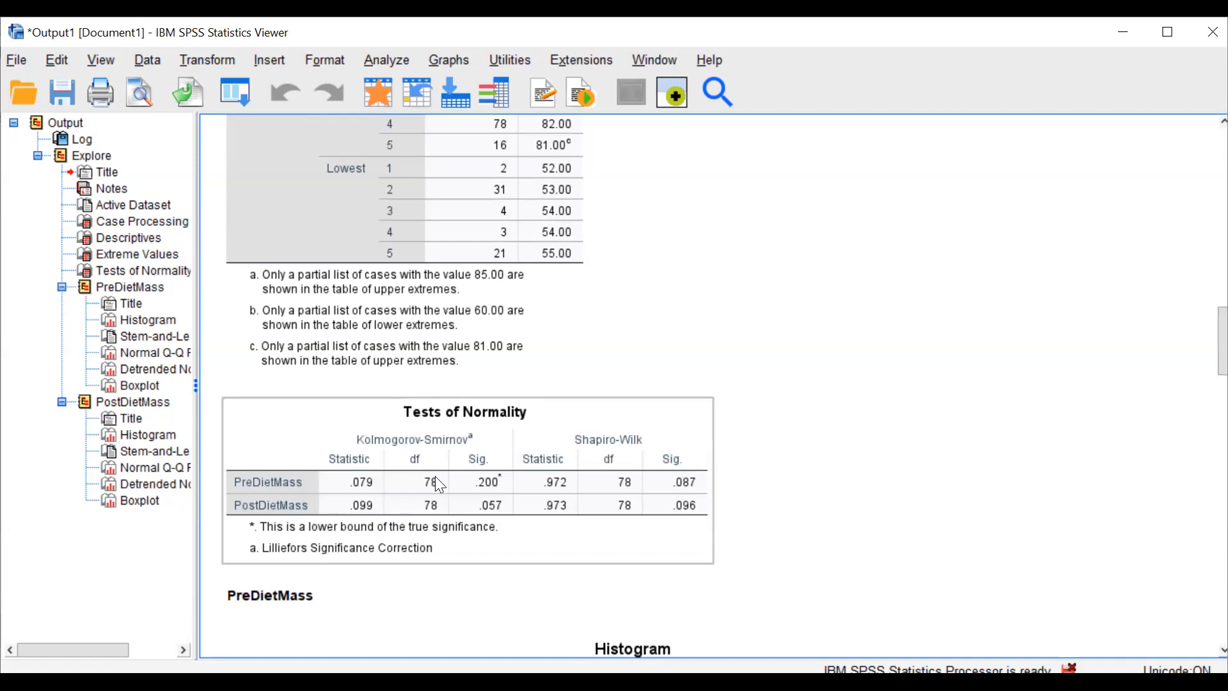
pyautogui.click(727, 419)
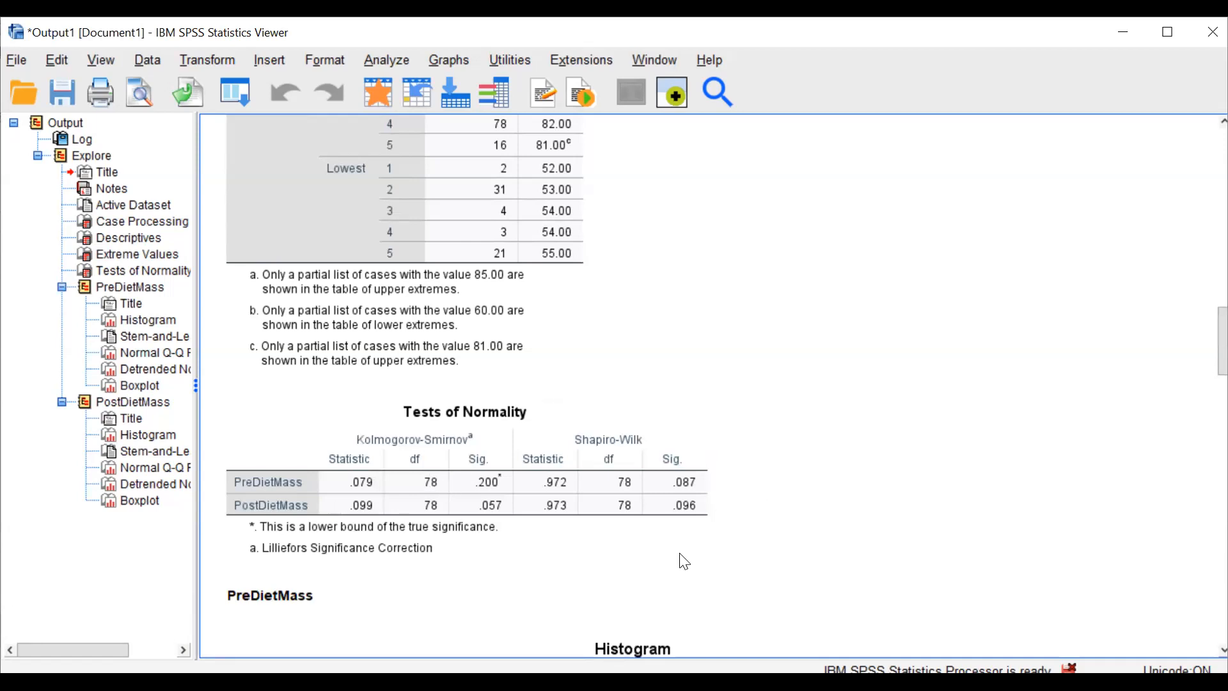
pyautogui.click(587, 414)
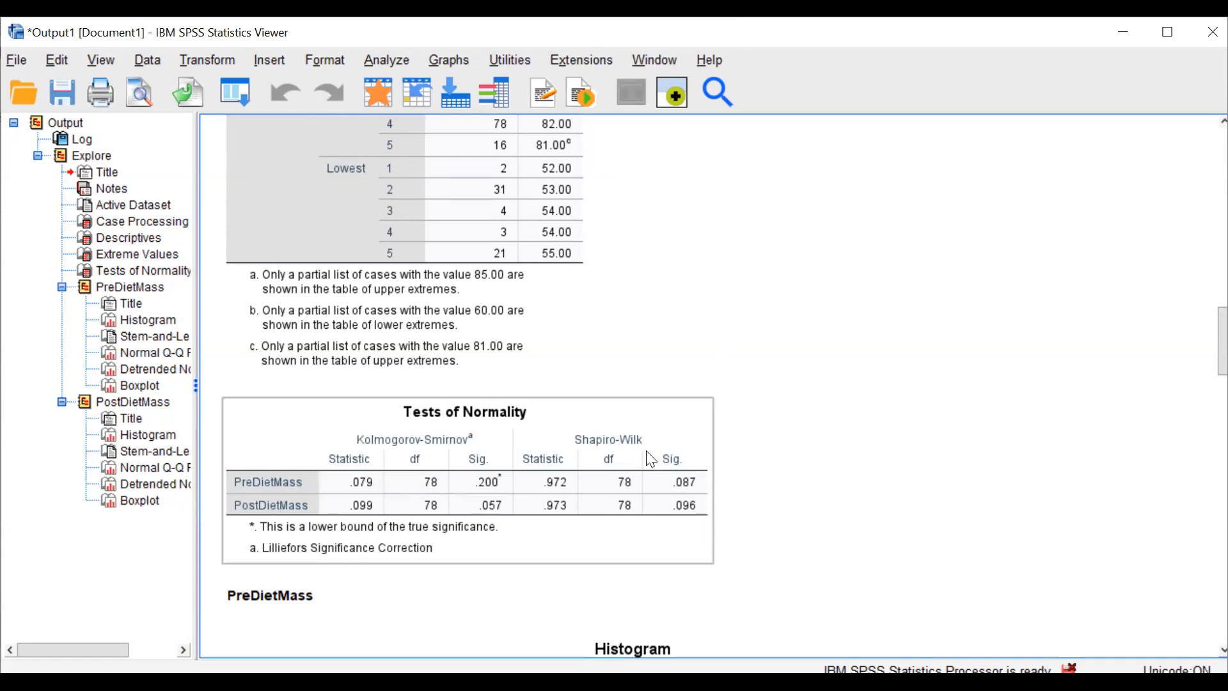
pyautogui.click(218, 512)
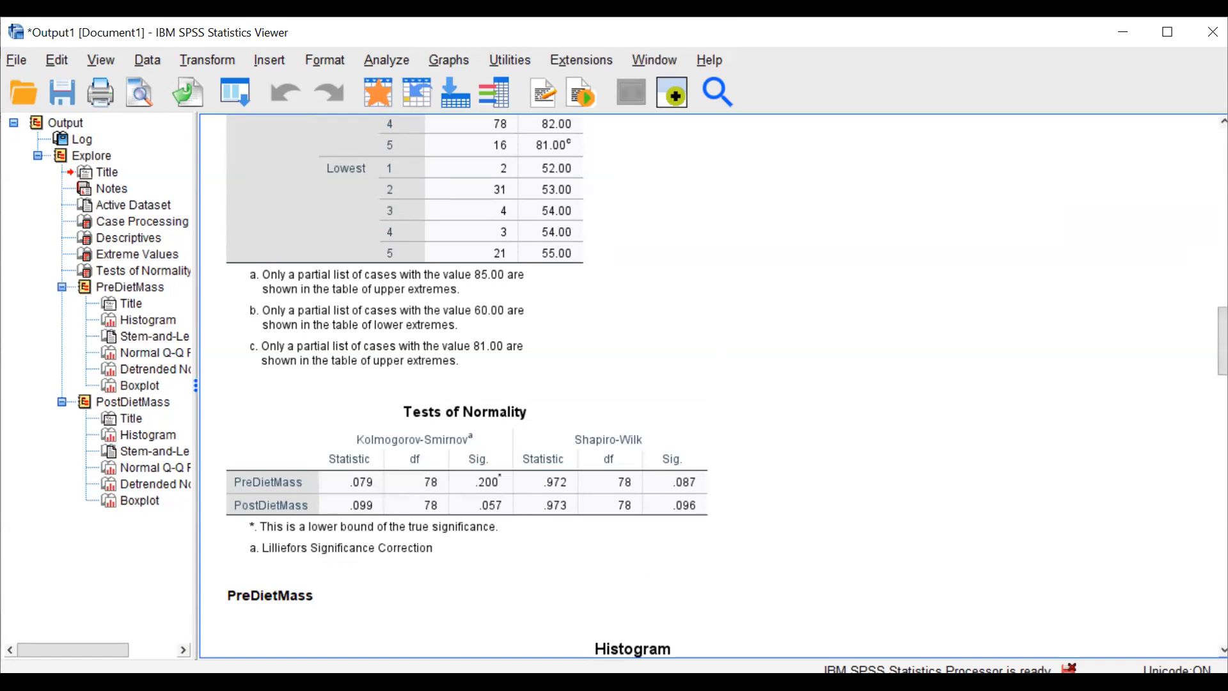
# Add a normal distribution curve to the PreDietMass histogram.
pyautogui.scroll(-3, 1222, 342)
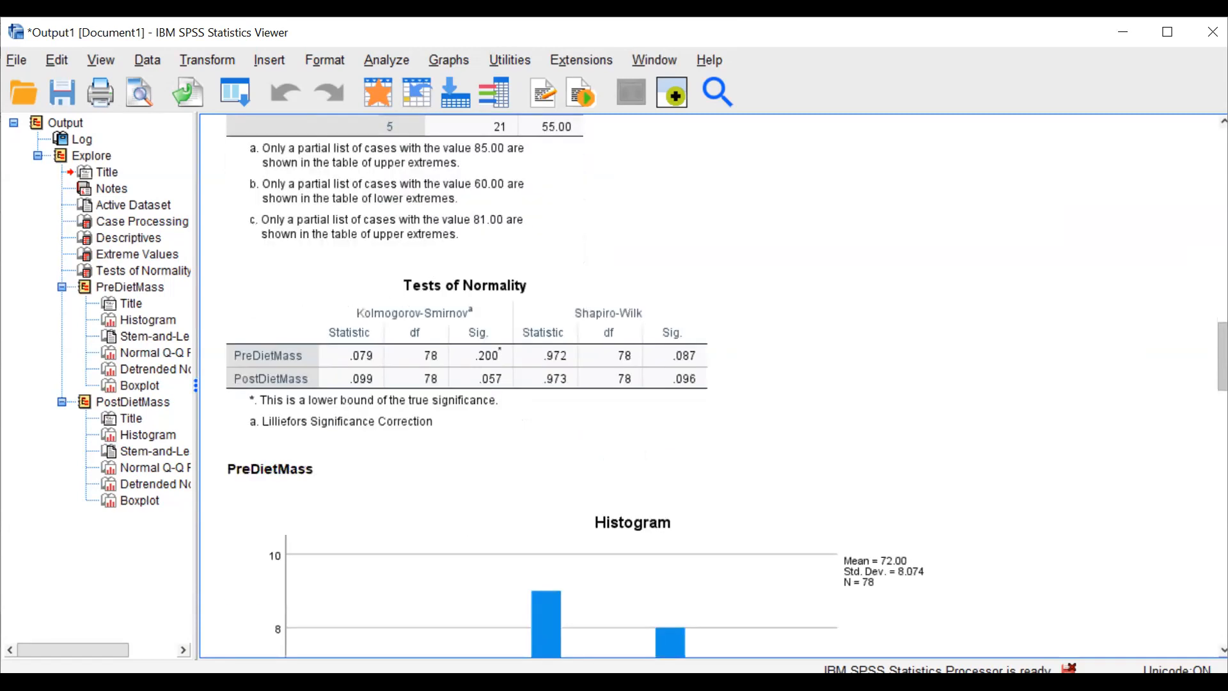
pyautogui.scroll(-7, 710, 384)
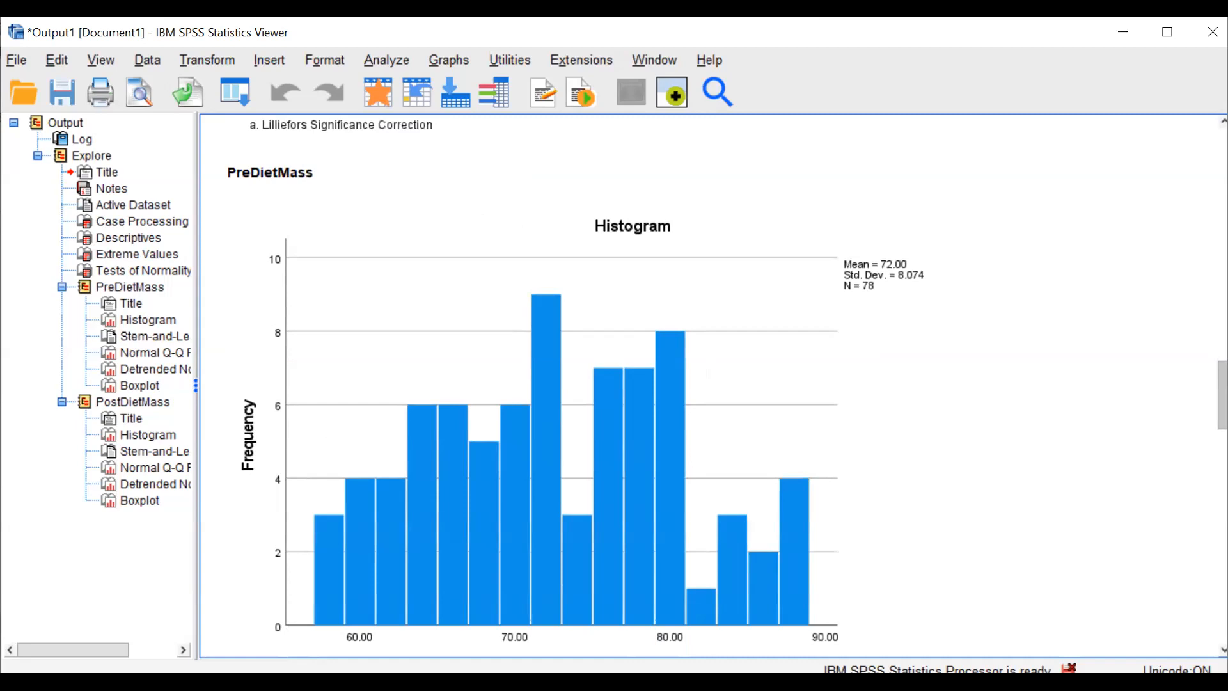
pyautogui.click(543, 577)
pyautogui.click(581, 486)
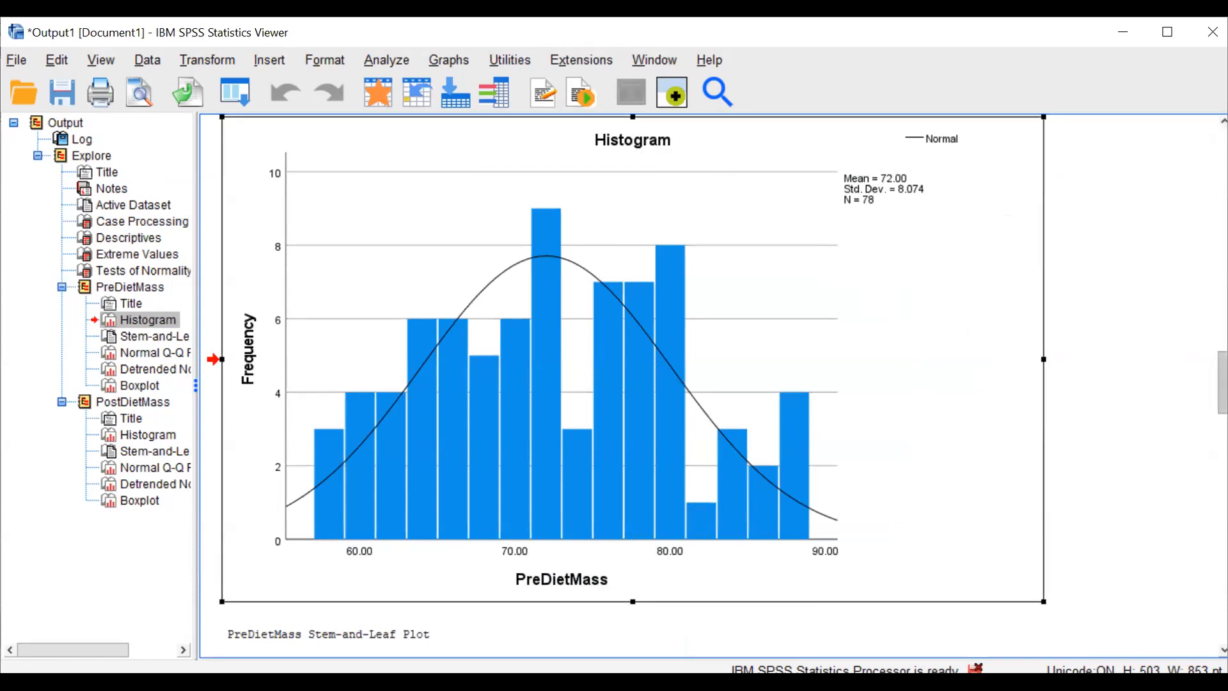
# Examine how closely the points follow the line in the Normal Q-Q Plot of PreDietMass.
pyautogui.scroll(-3, 711, 384)
pyautogui.scroll(-6, 710, 384)
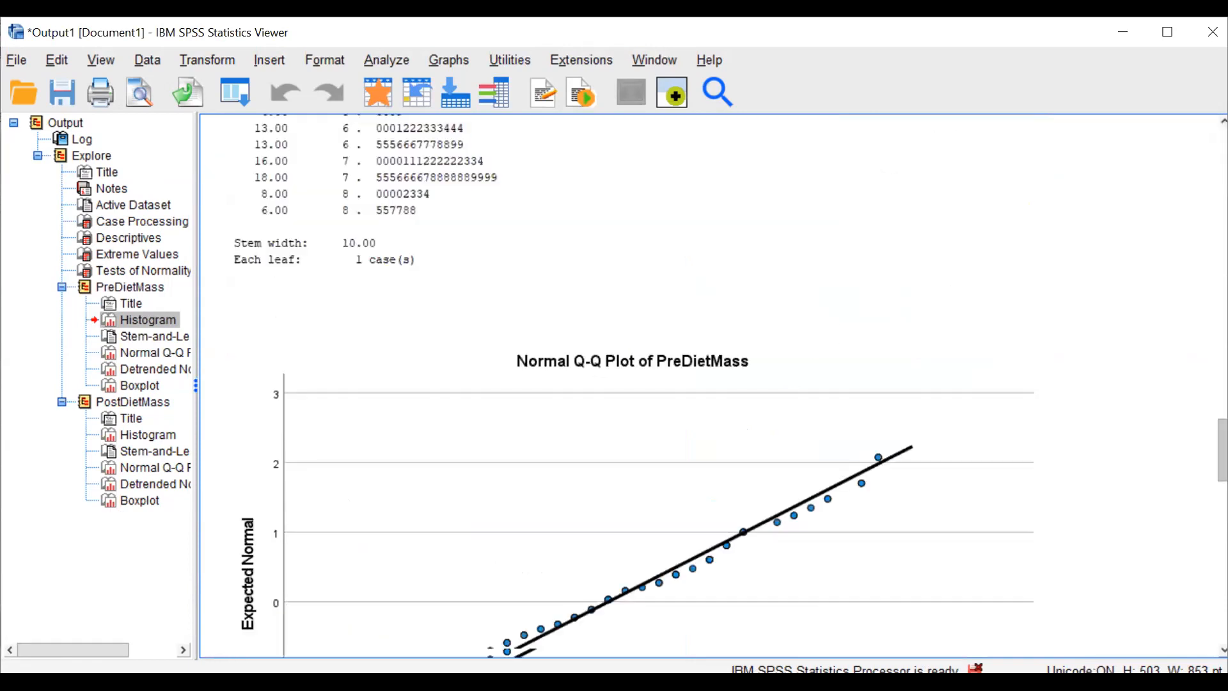
pyautogui.scroll(-2, 710, 383)
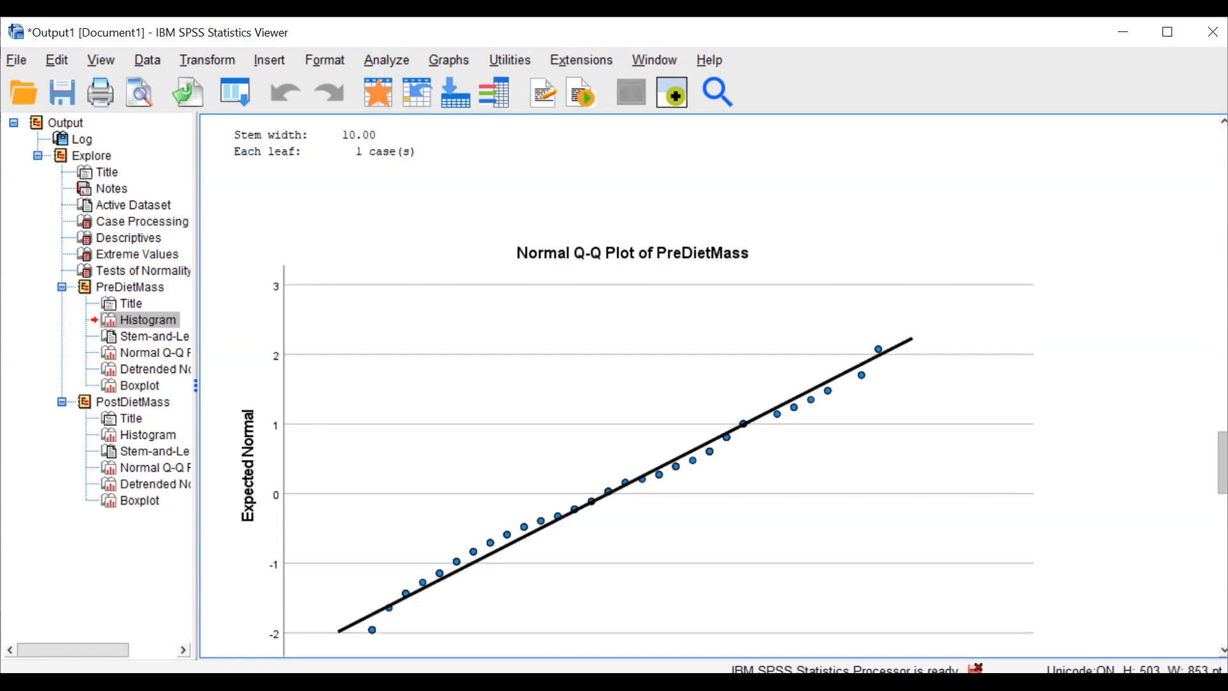
pyautogui.scroll(-1, 710, 384)
pyautogui.scroll(-1, 710, 384)
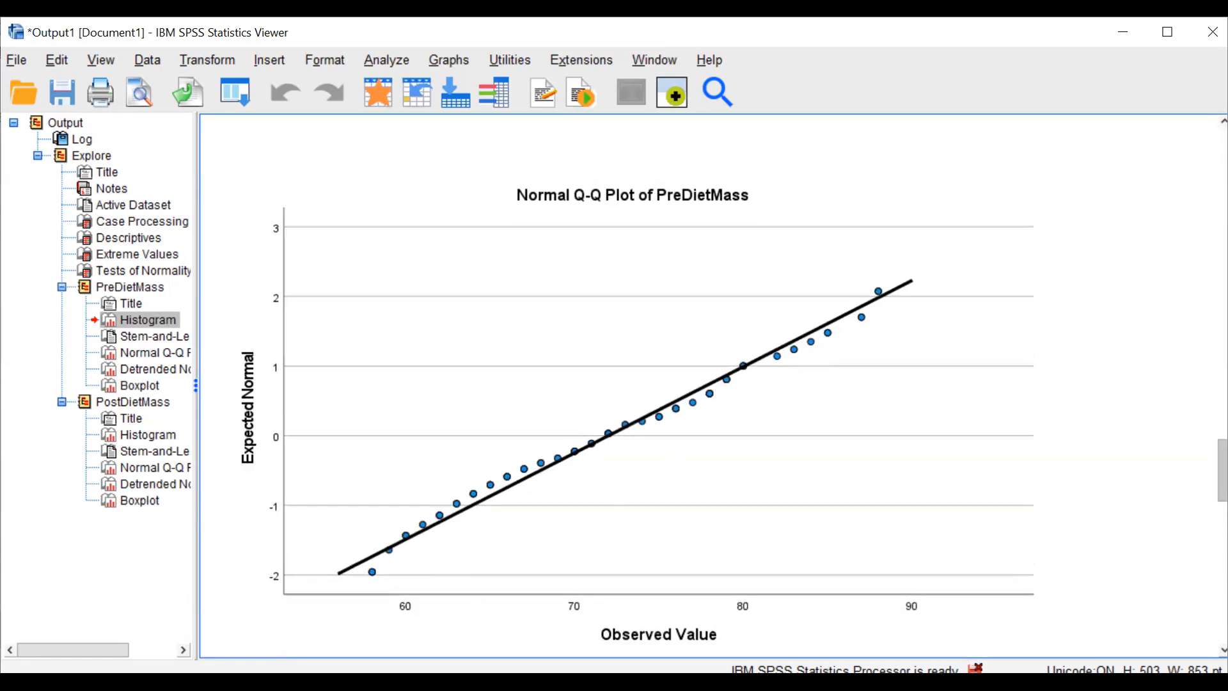
# Examine the PreDietMass boxplot for outliers.
pyautogui.scroll(-15, 710, 383)
pyautogui.scroll(-4, 711, 383)
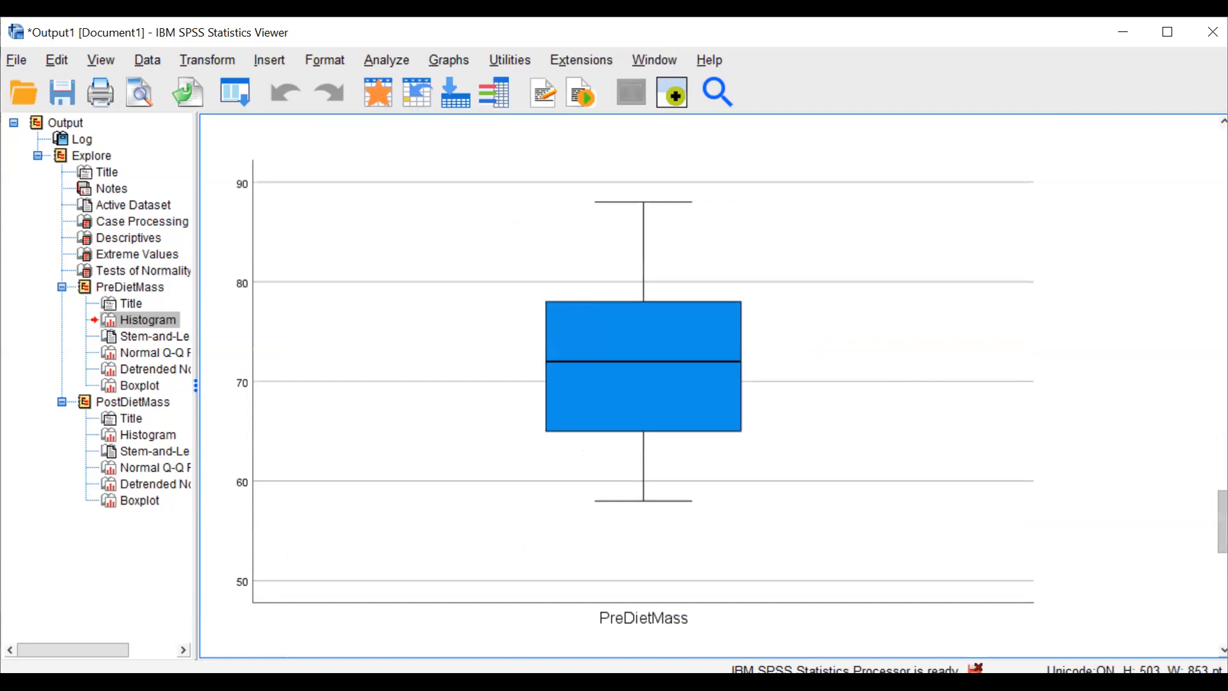
pyautogui.scroll(3, 710, 383)
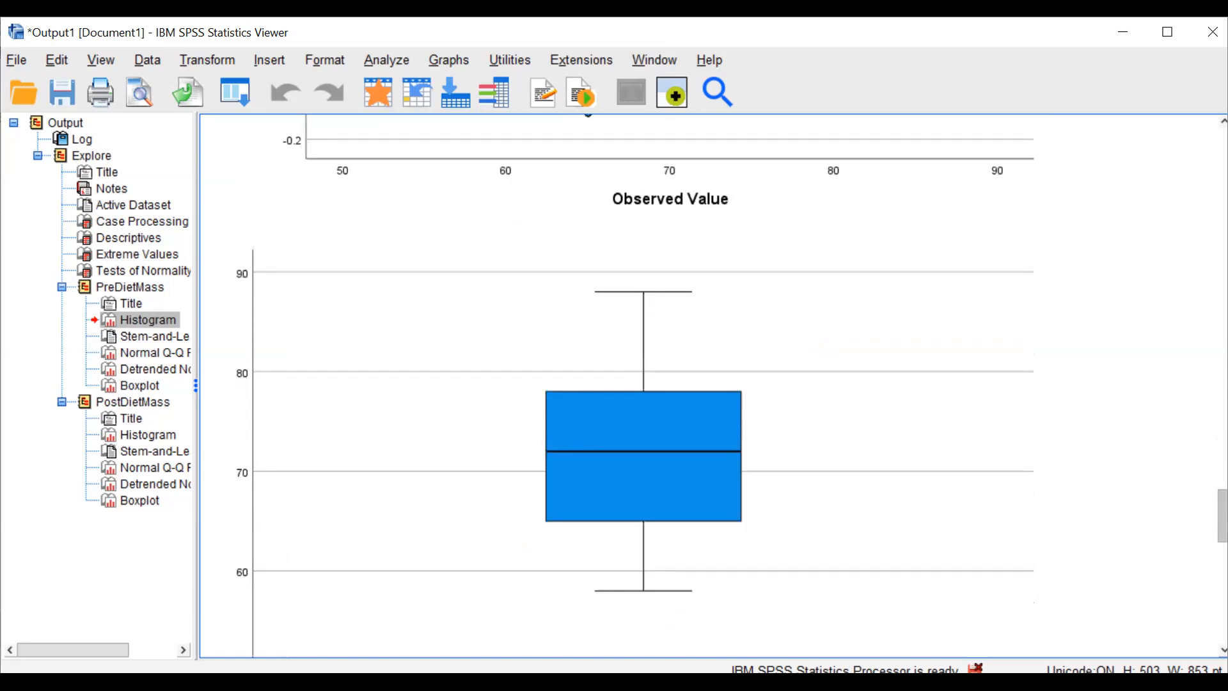
pyautogui.scroll(-10, 710, 384)
pyautogui.scroll(4, 711, 384)
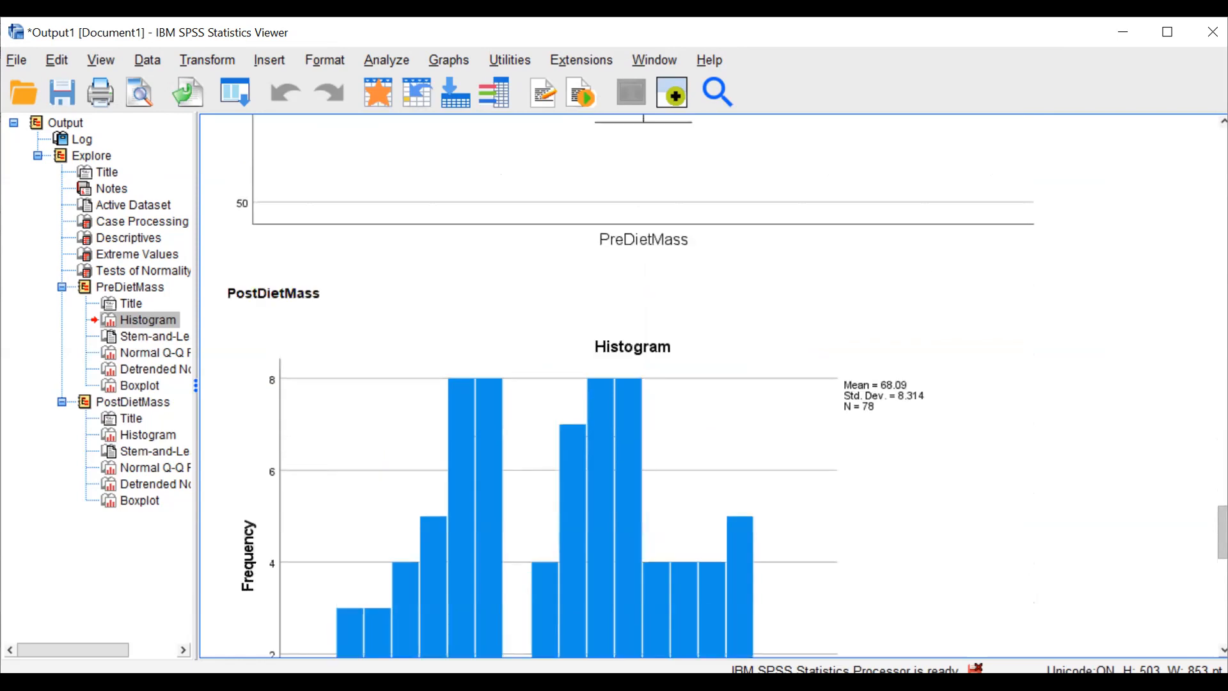
# Examine the PostDietMass histogram, Normal Q-Q Plot and boxplot for normality and outliers.
pyautogui.scroll(-4, 711, 384)
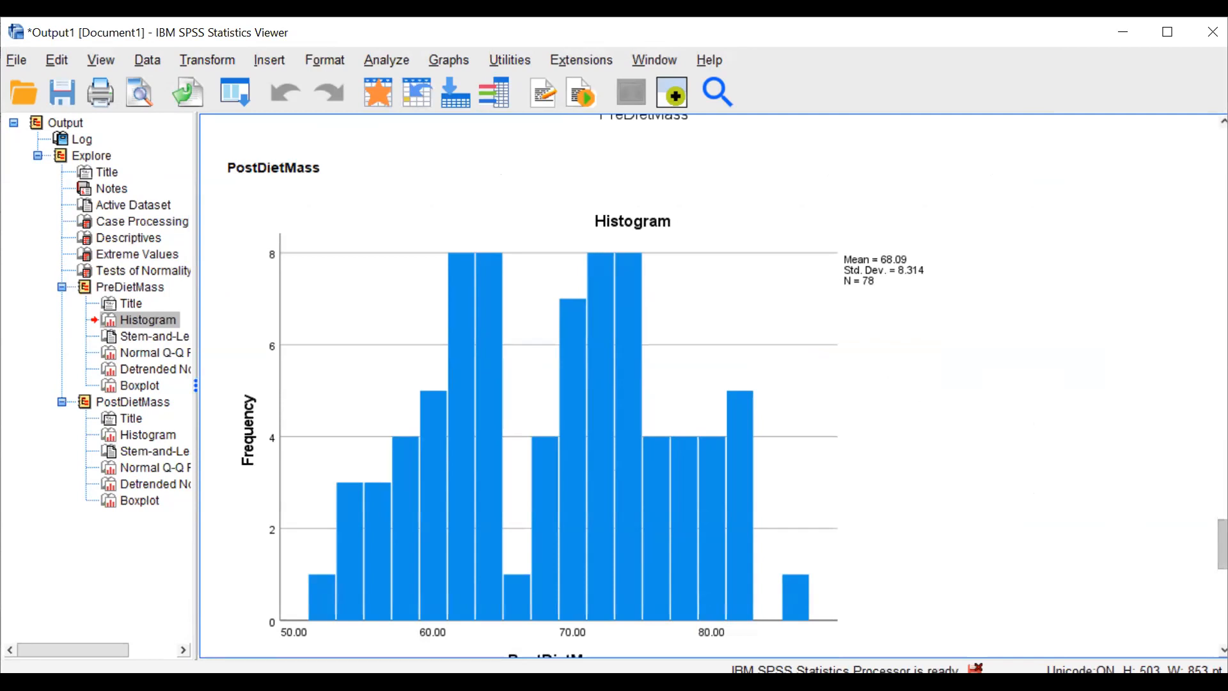
pyautogui.scroll(-5, 710, 384)
pyautogui.scroll(-5, 710, 384)
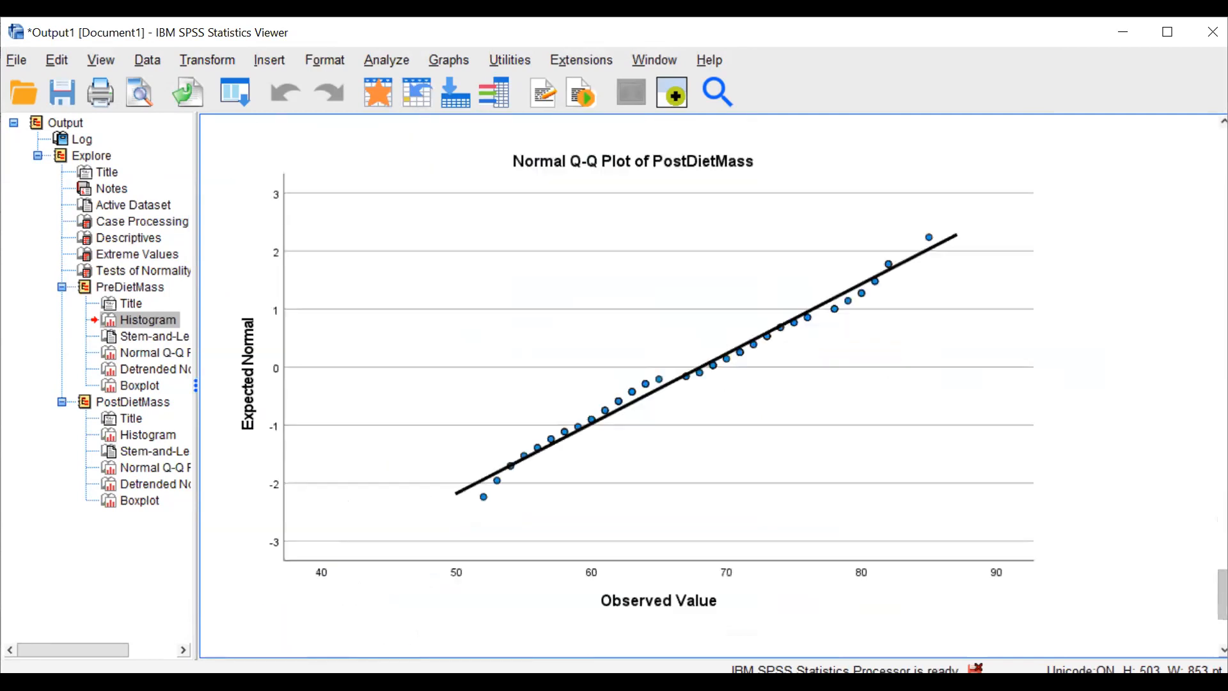
pyautogui.scroll(-5, 710, 384)
pyautogui.scroll(5, 1016, 477)
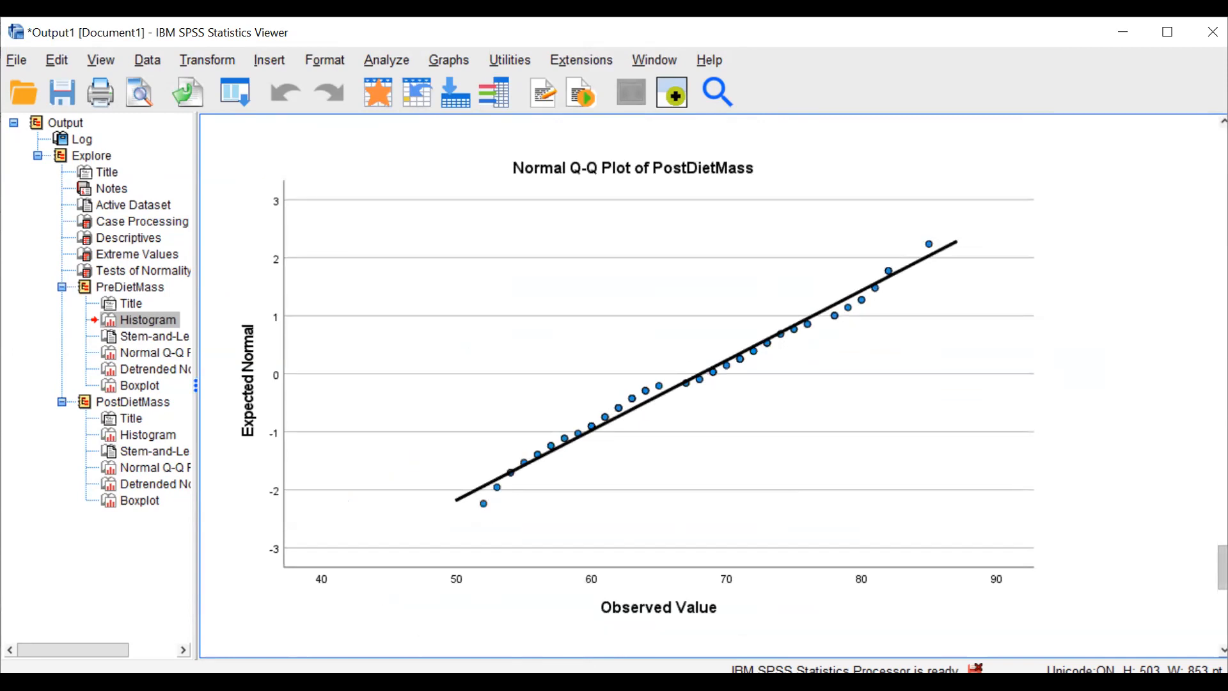
pyautogui.scroll(-10, 711, 384)
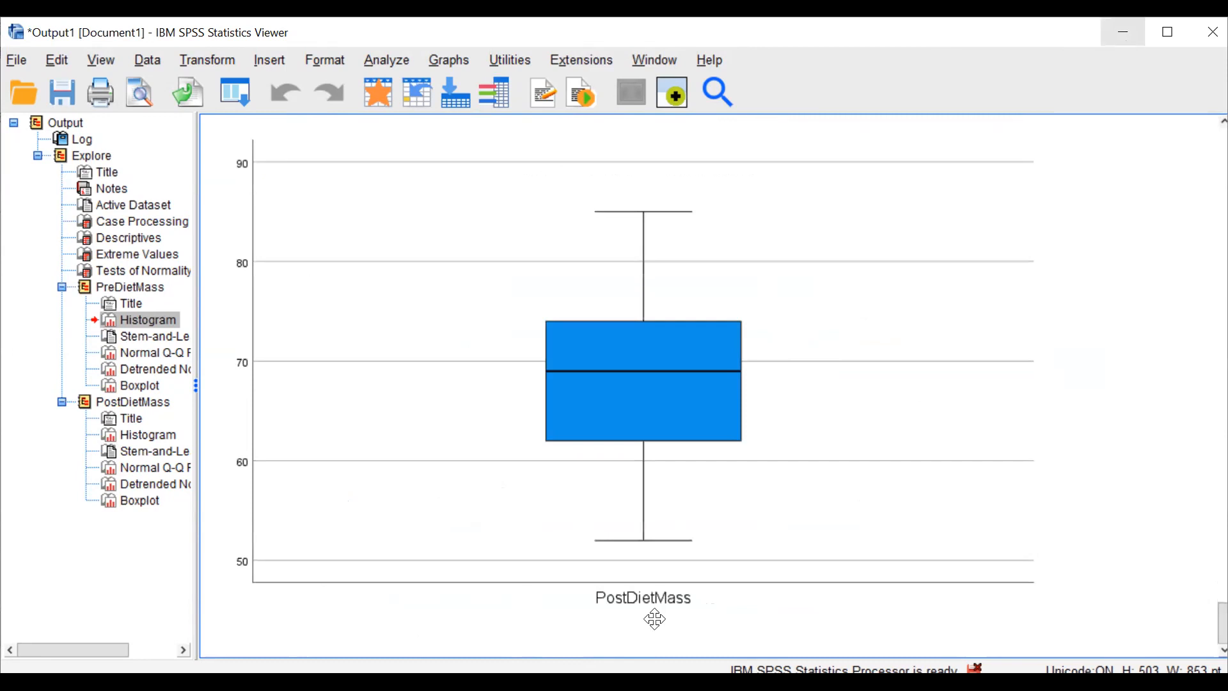
# Run a Paired-Samples T Test on the WithinTtest.sav data with PreDietMass as Variable1 and PostDietMass as Variable2.
pyautogui.hotkey('alt', 'Tab')
pyautogui.click(351, 281)
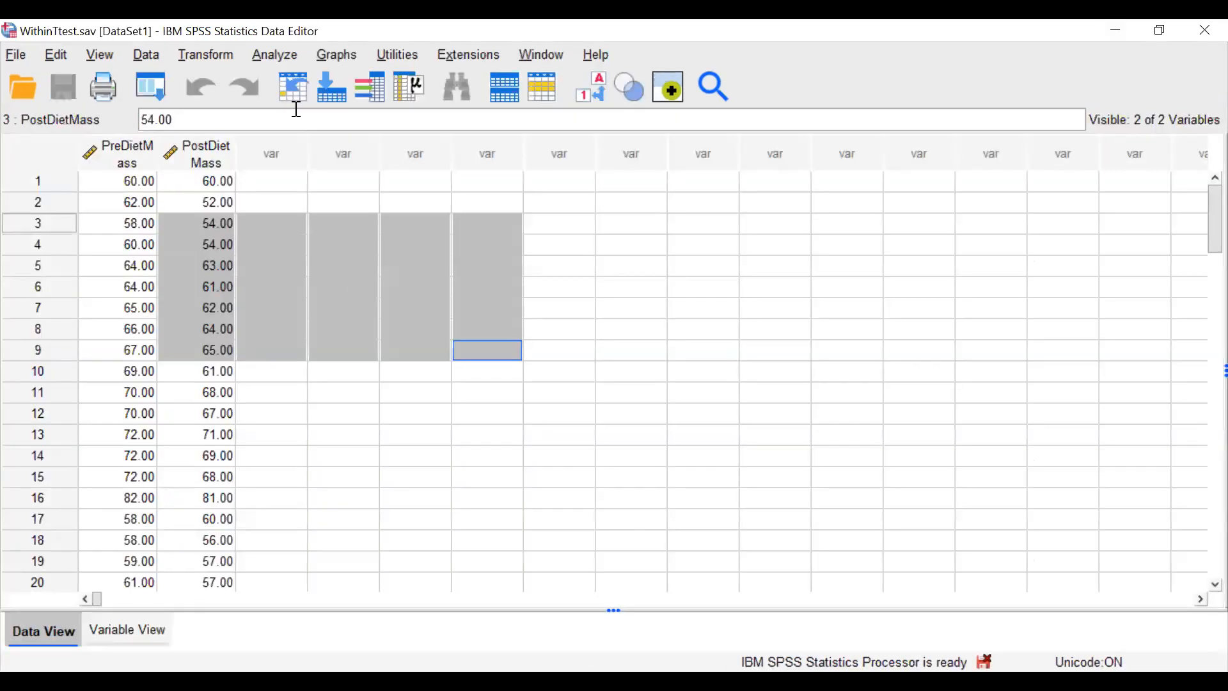
pyautogui.click(275, 57)
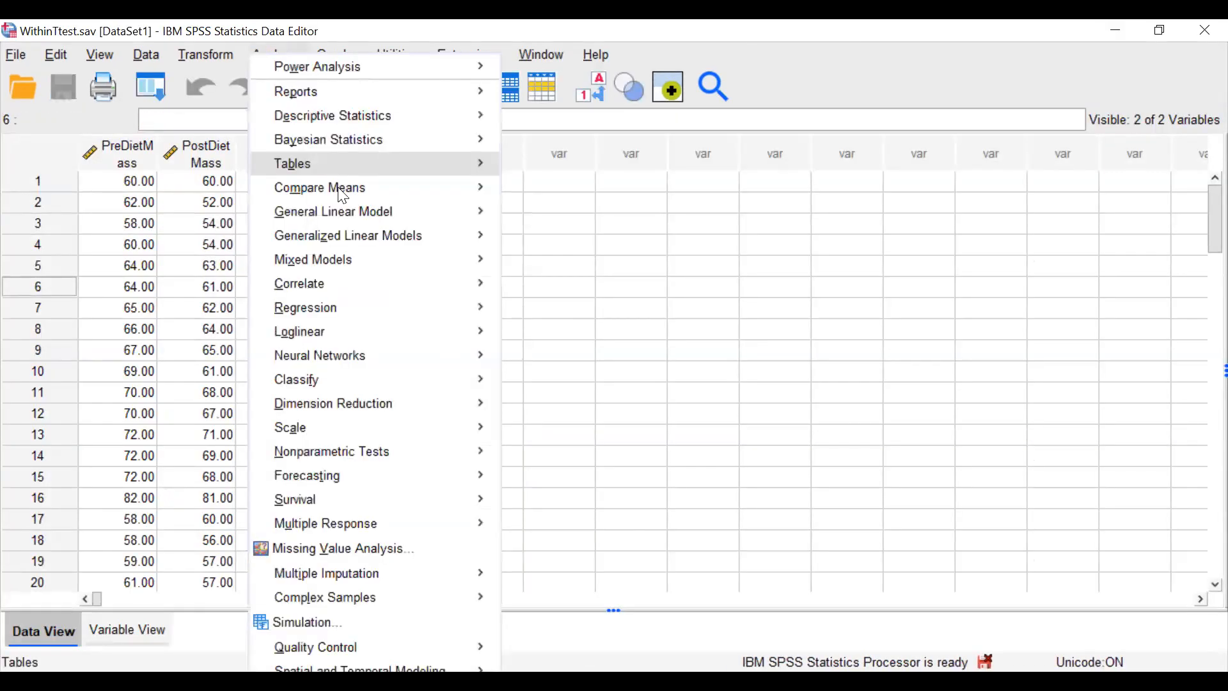
pyautogui.moveTo(494, 189)
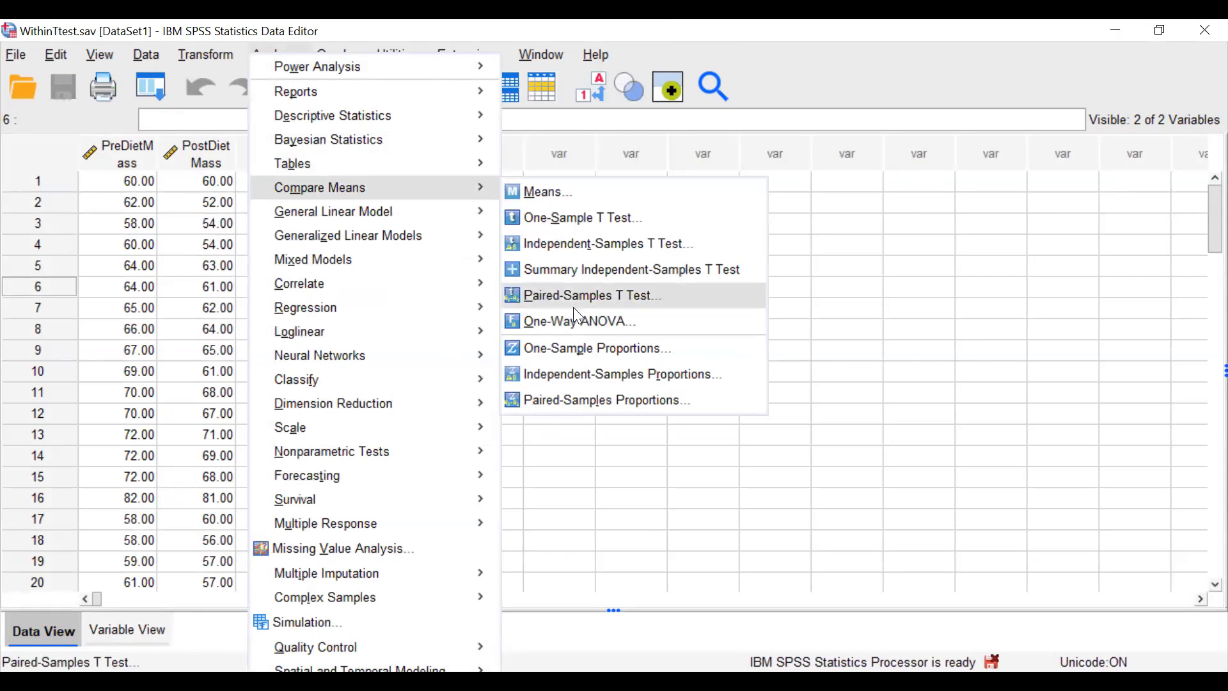
pyautogui.click(664, 289)
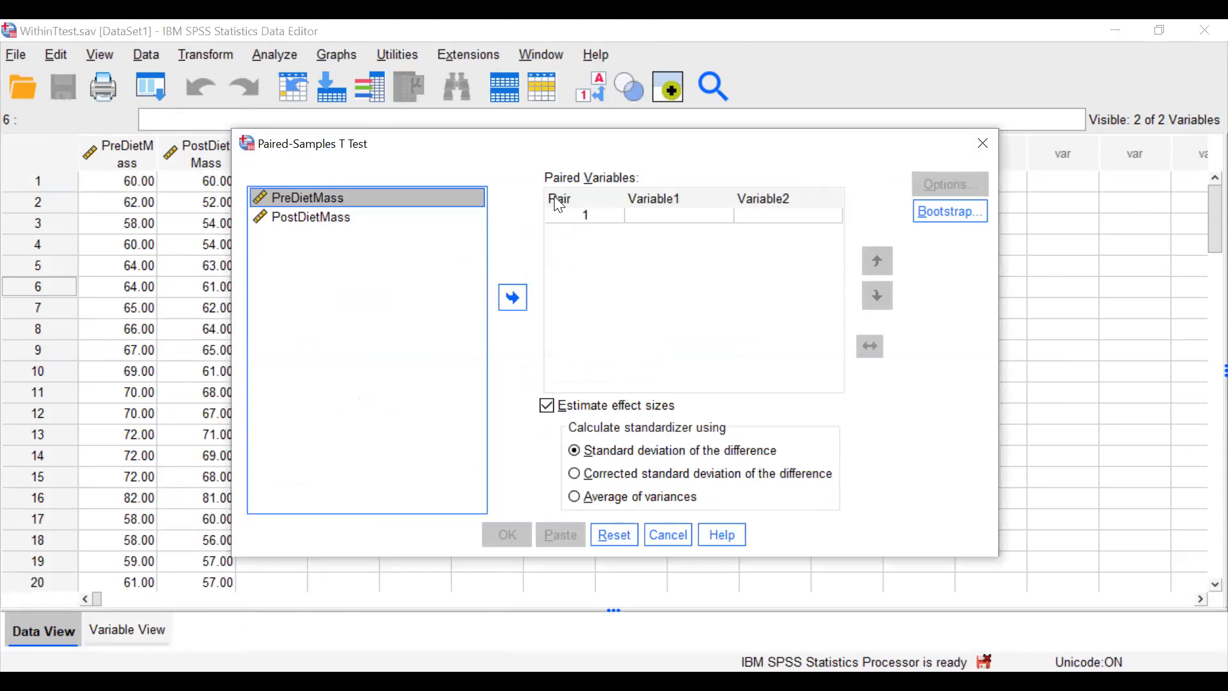
pyautogui.click(514, 298)
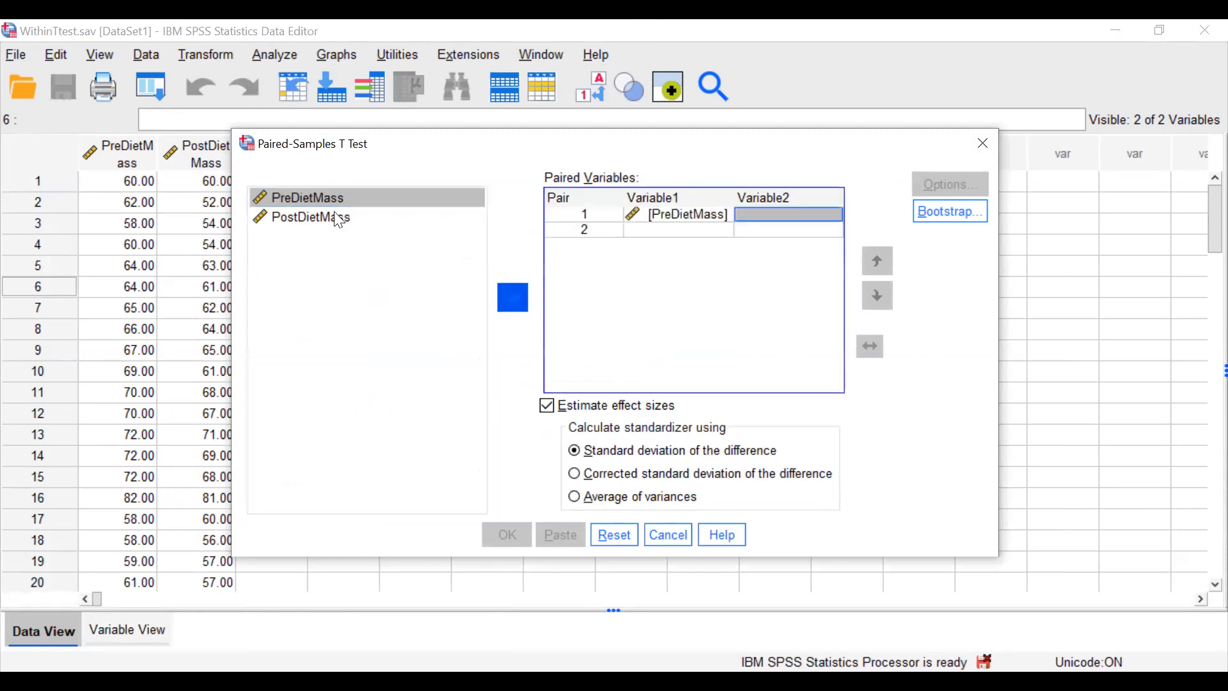
pyautogui.click(515, 299)
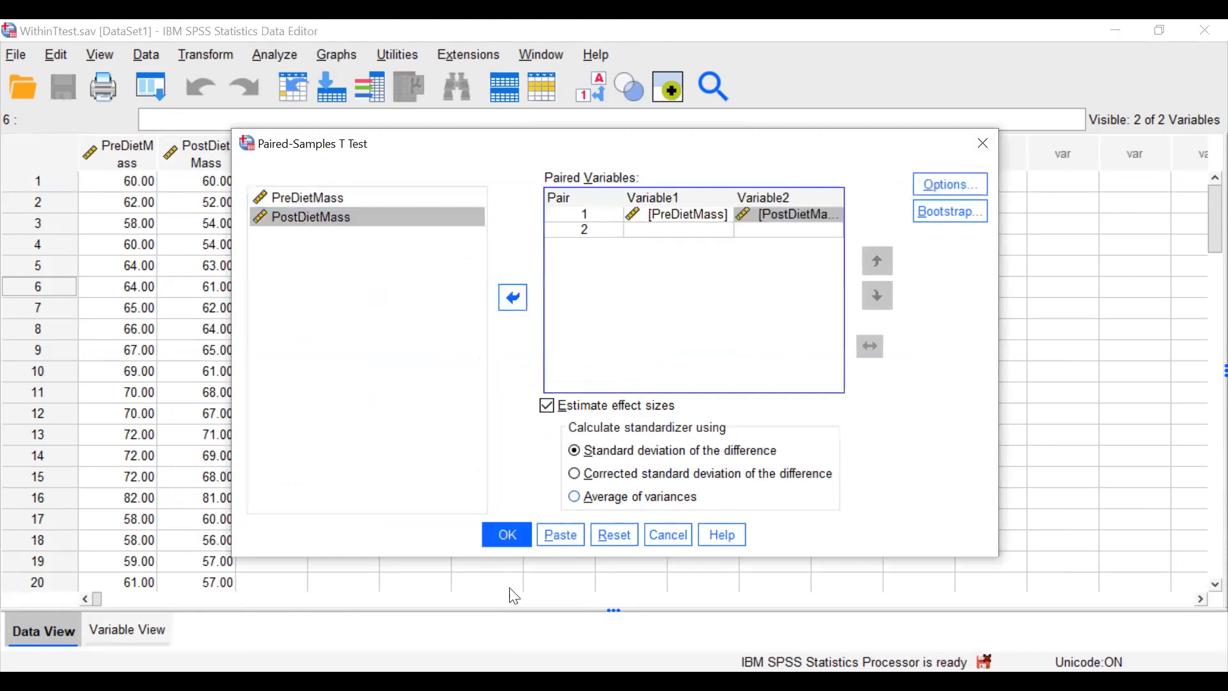
pyautogui.click(509, 536)
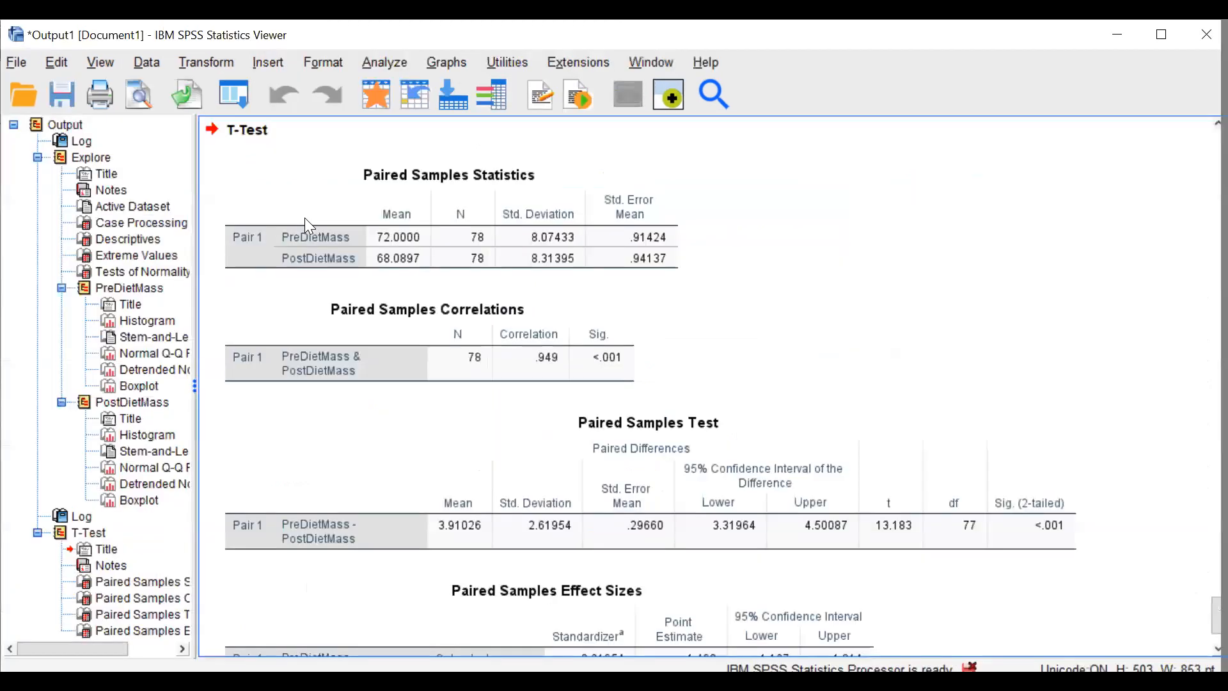
# Examine the Paired Samples Statistics and the t, df and two-tailed significance in the Paired Samples Test table.
pyautogui.click(604, 236)
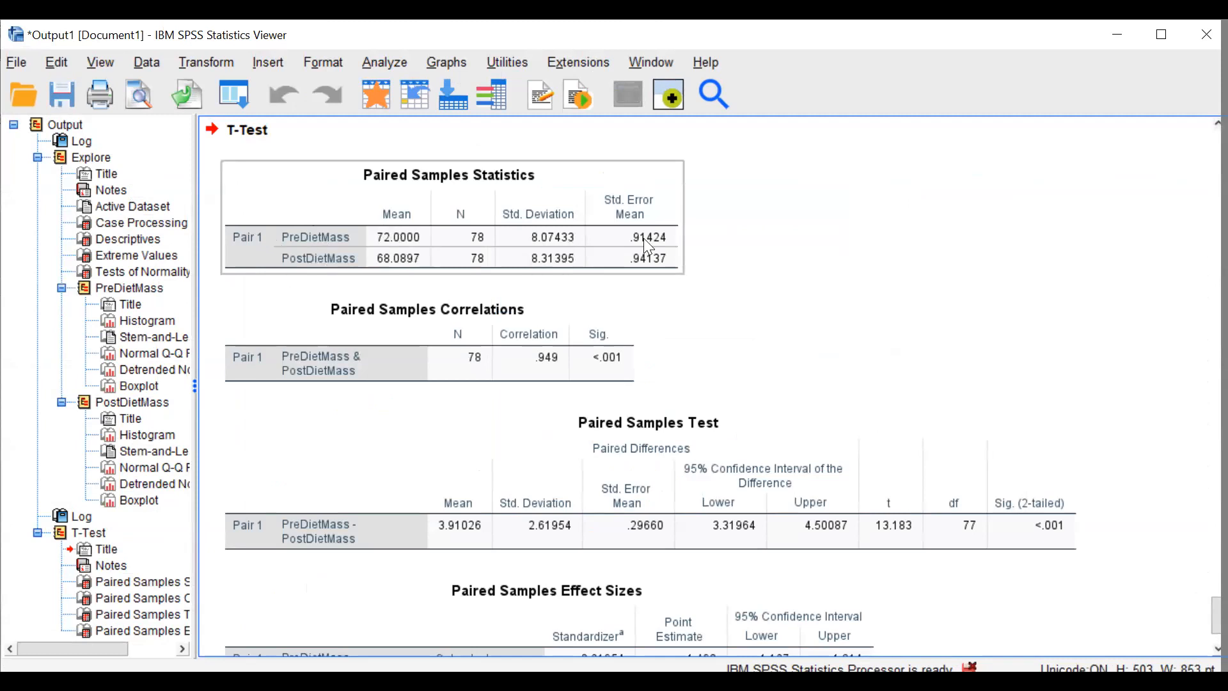
pyautogui.click(667, 490)
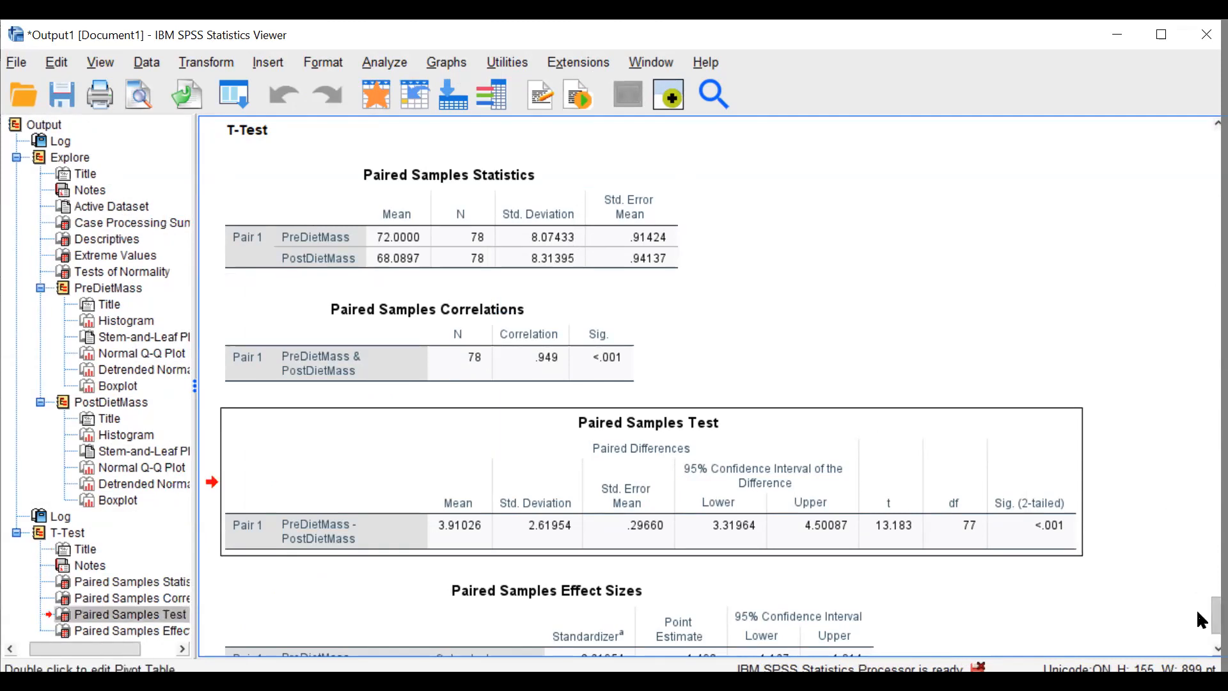
pyautogui.scroll(-3, 456, 388)
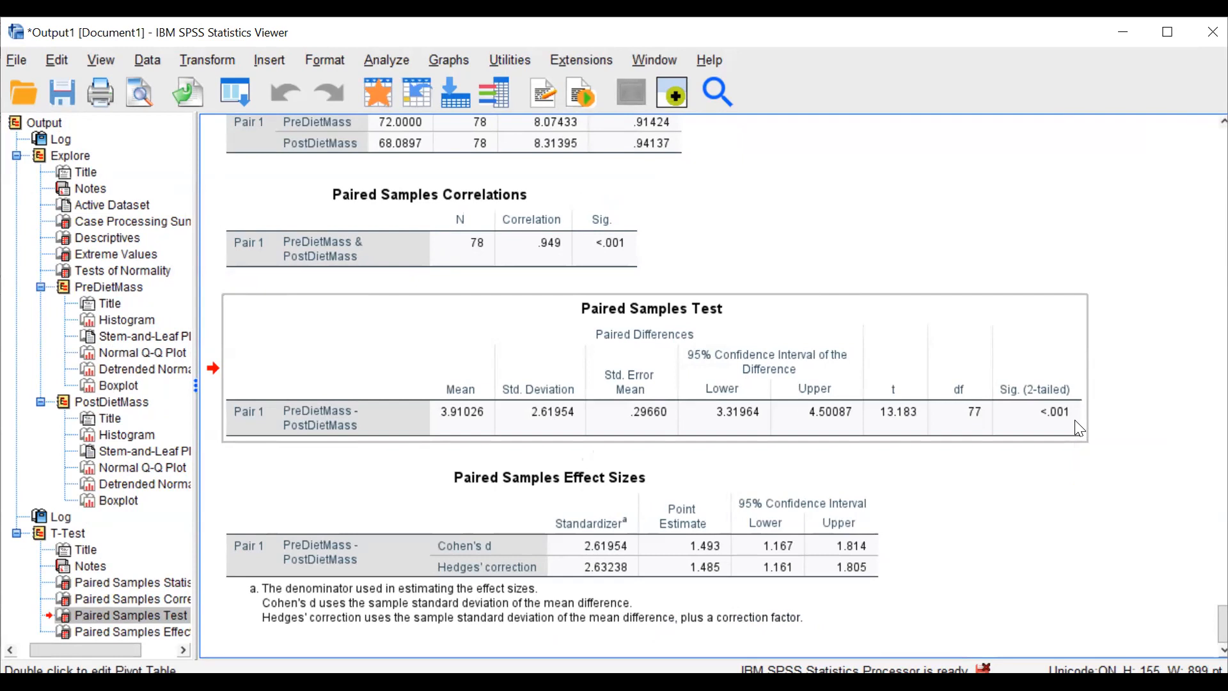
pyautogui.click(1043, 375)
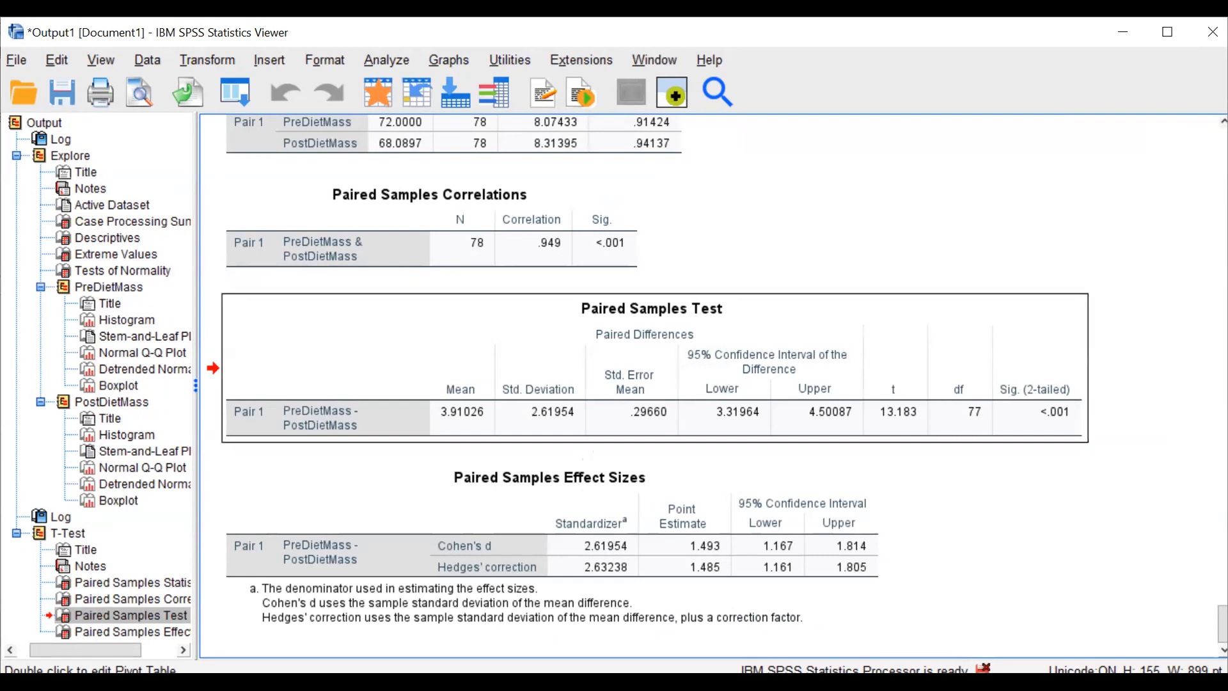
# Review the paired means and examine Cohen's d and Hedges' correction in the Paired Samples Effect Sizes table.
pyautogui.scroll(3, 711, 384)
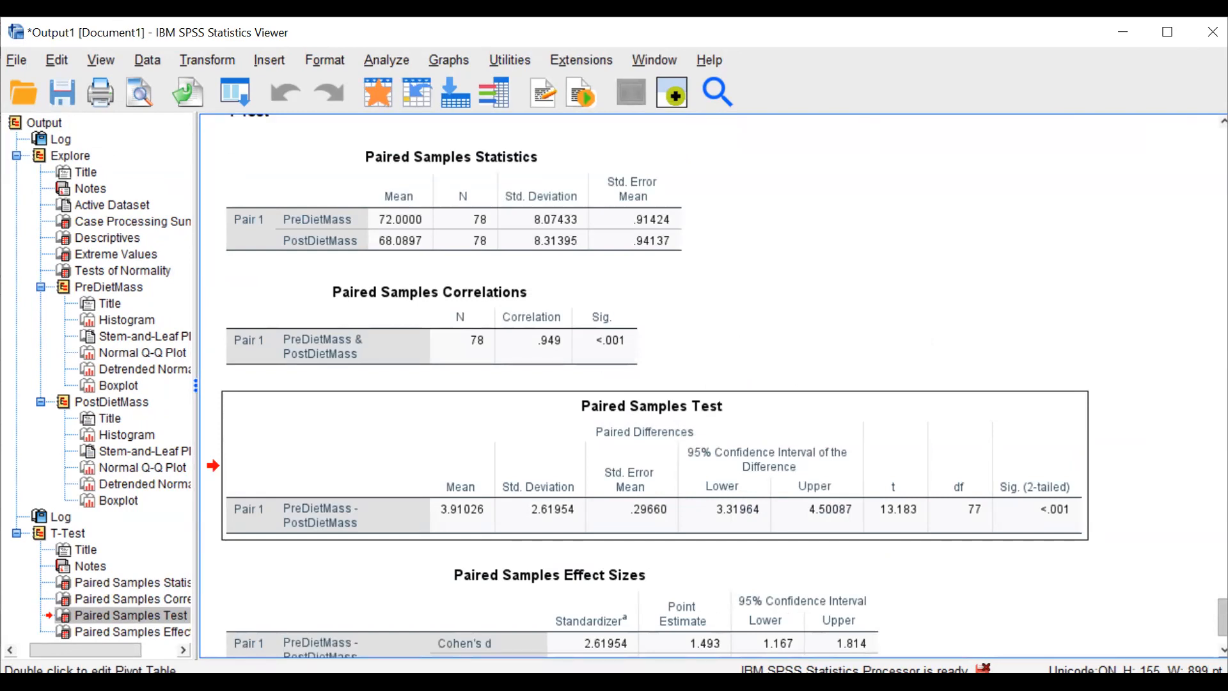
pyautogui.scroll(-3, 710, 384)
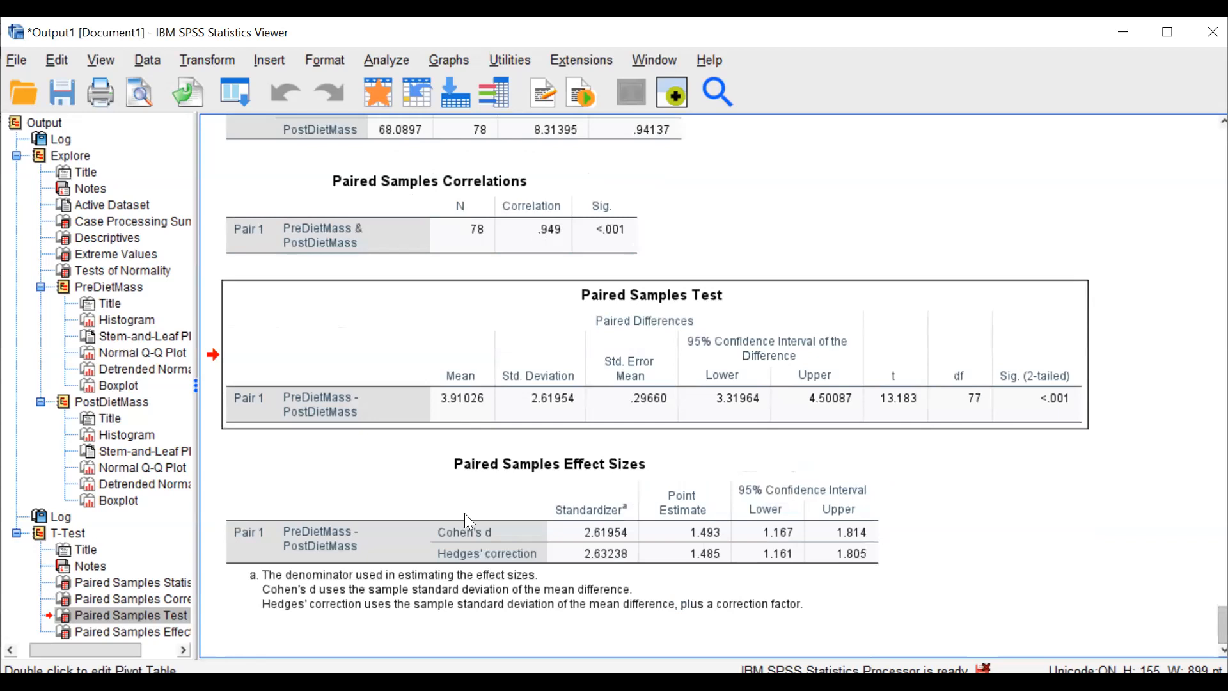
pyautogui.click(614, 545)
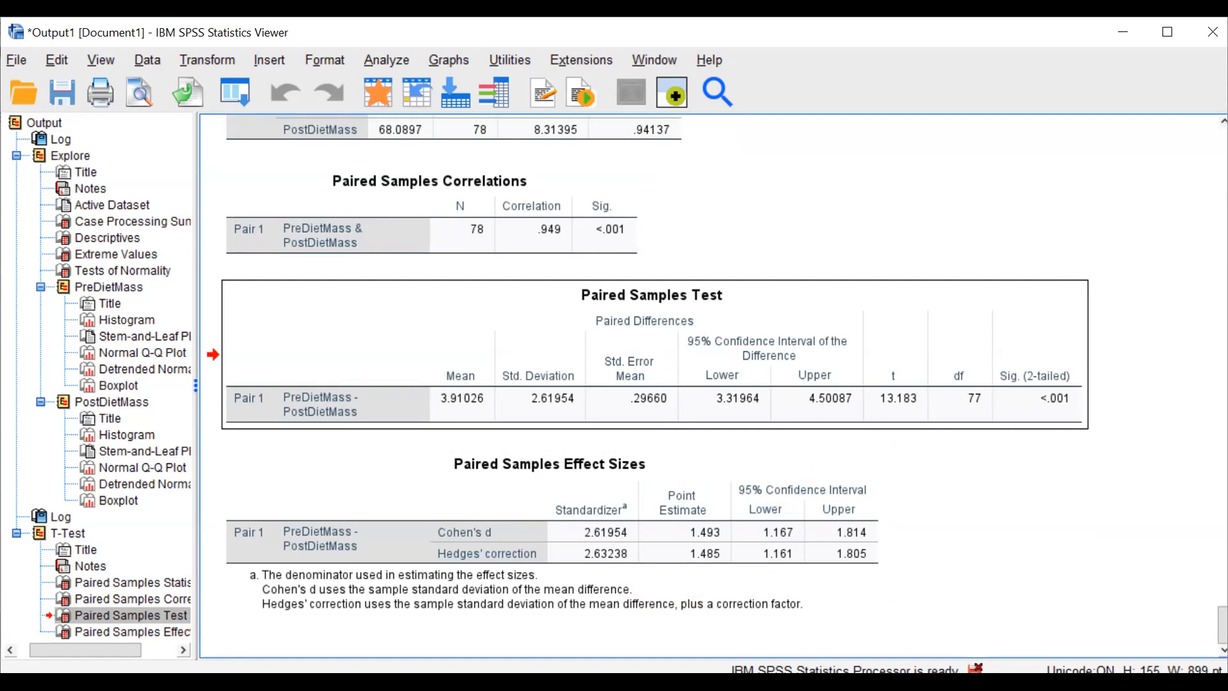
# Switch to PowerPoint and go to slide 13, the Report t-test slide on body mass before and after the diet.
pyautogui.hotkey('alt', 'Tab')
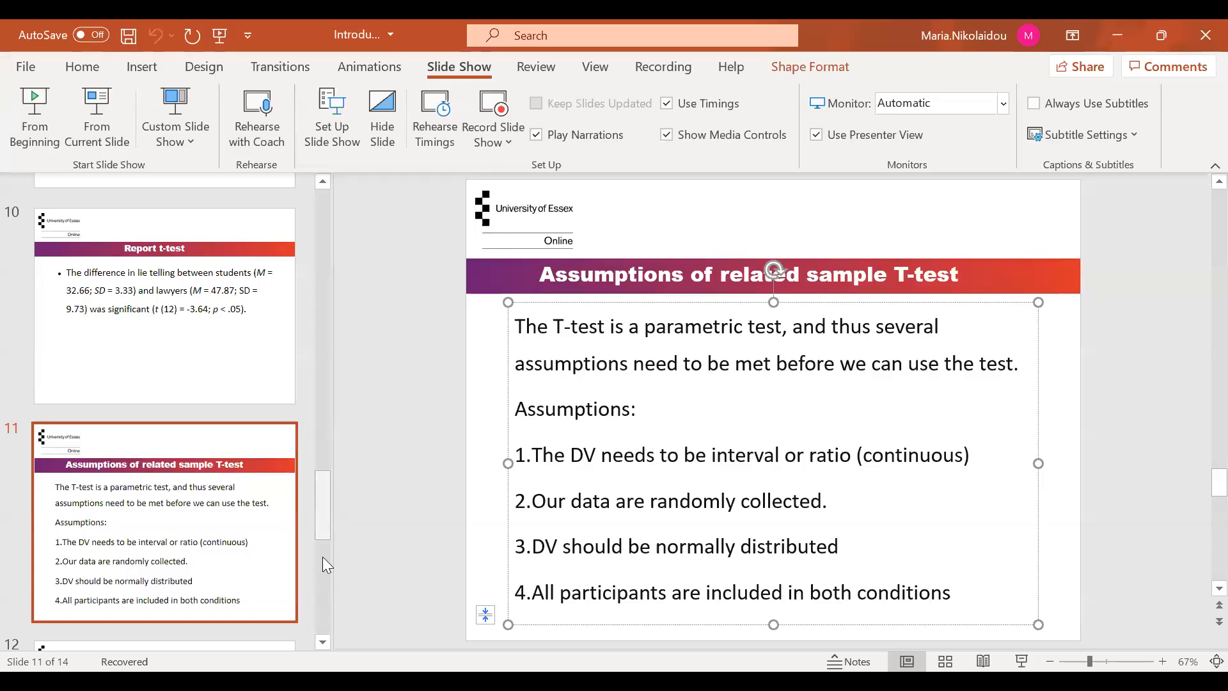
pyautogui.click(146, 472)
pyautogui.scroll(-4, 146, 471)
pyautogui.scroll(-2, 145, 471)
pyautogui.click(145, 471)
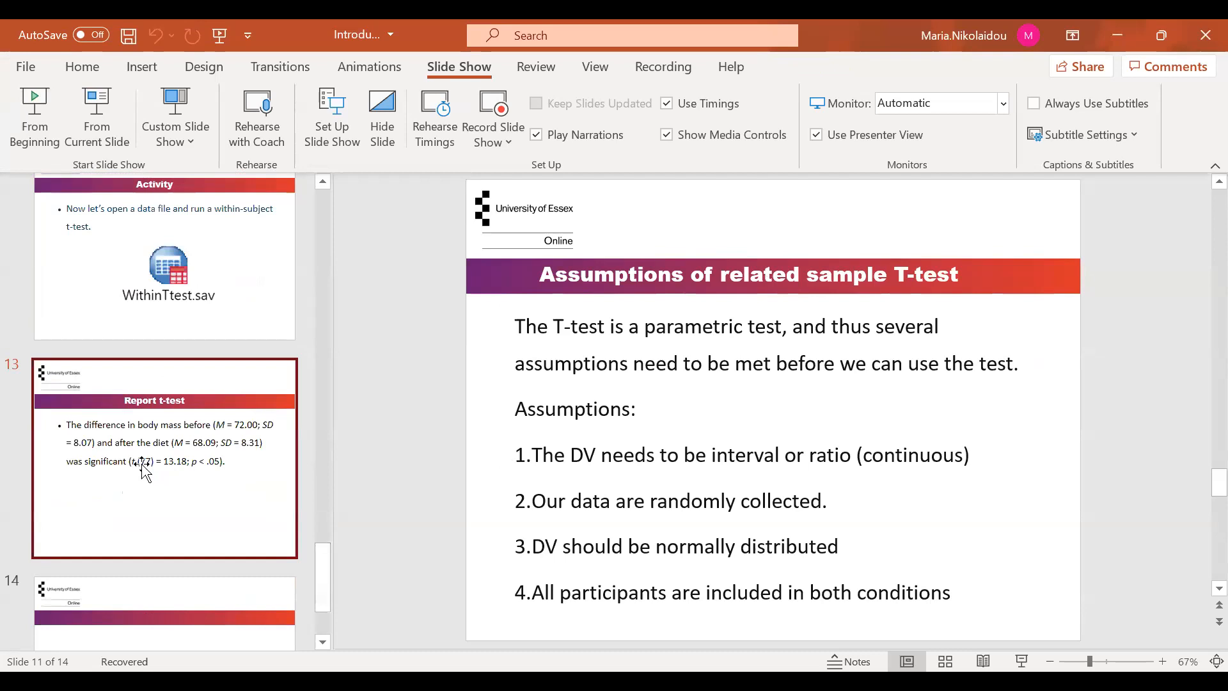